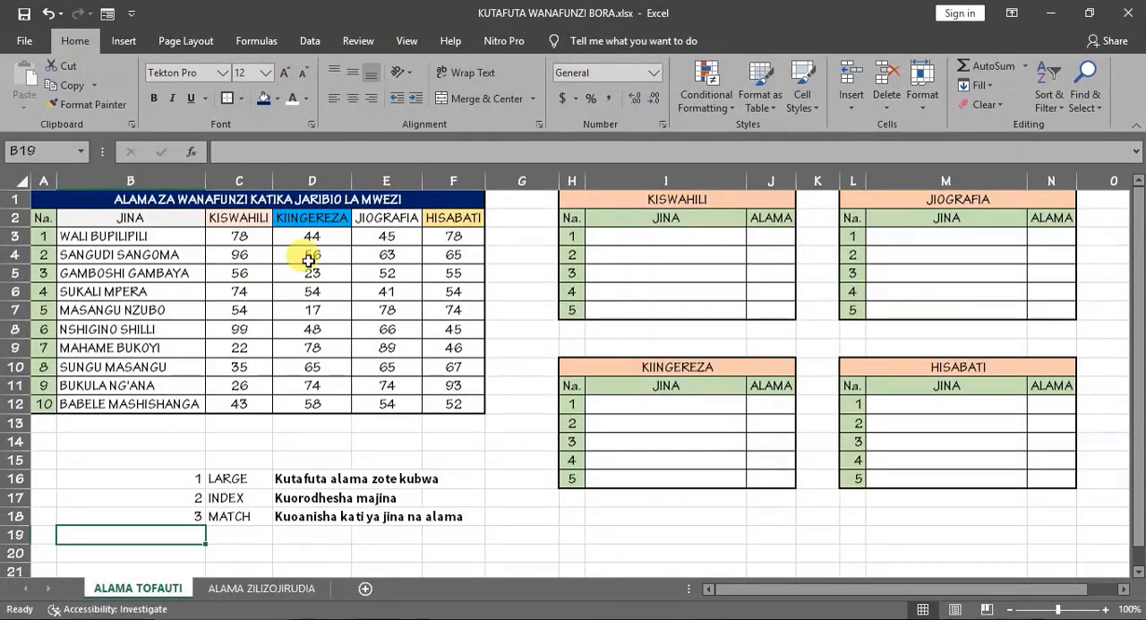
- Review the KISWAHILI and KIINGEREZA marks and the notes on the LARGE, INDEX and MATCH functions below the marks table
left_click_drag(242, 235, 237, 404)
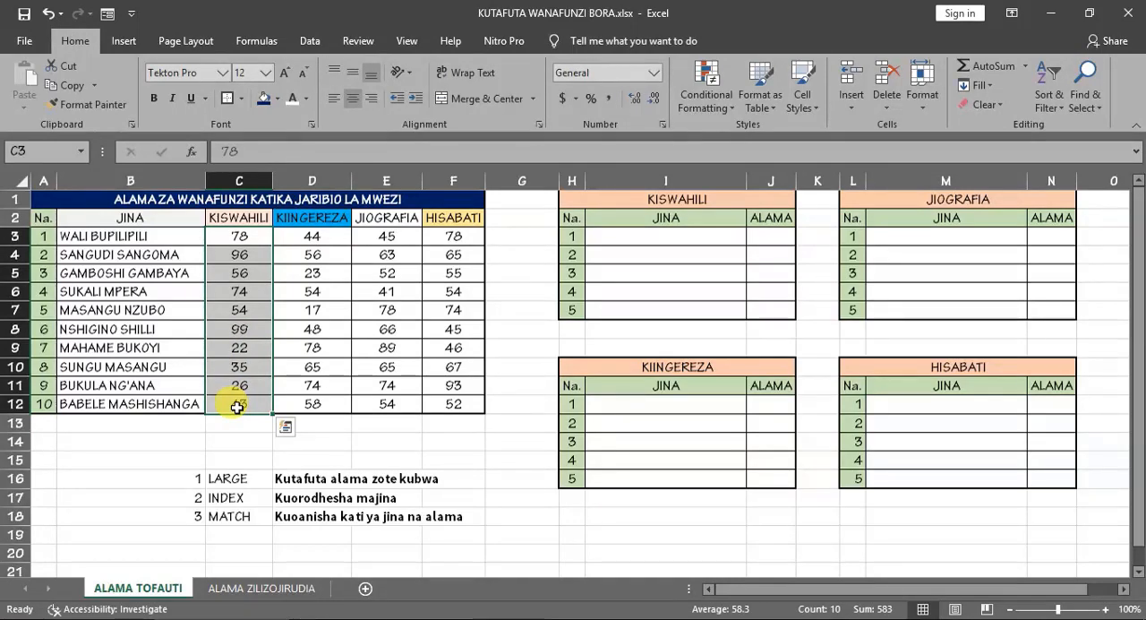
left_click_drag(313, 234, 312, 408)
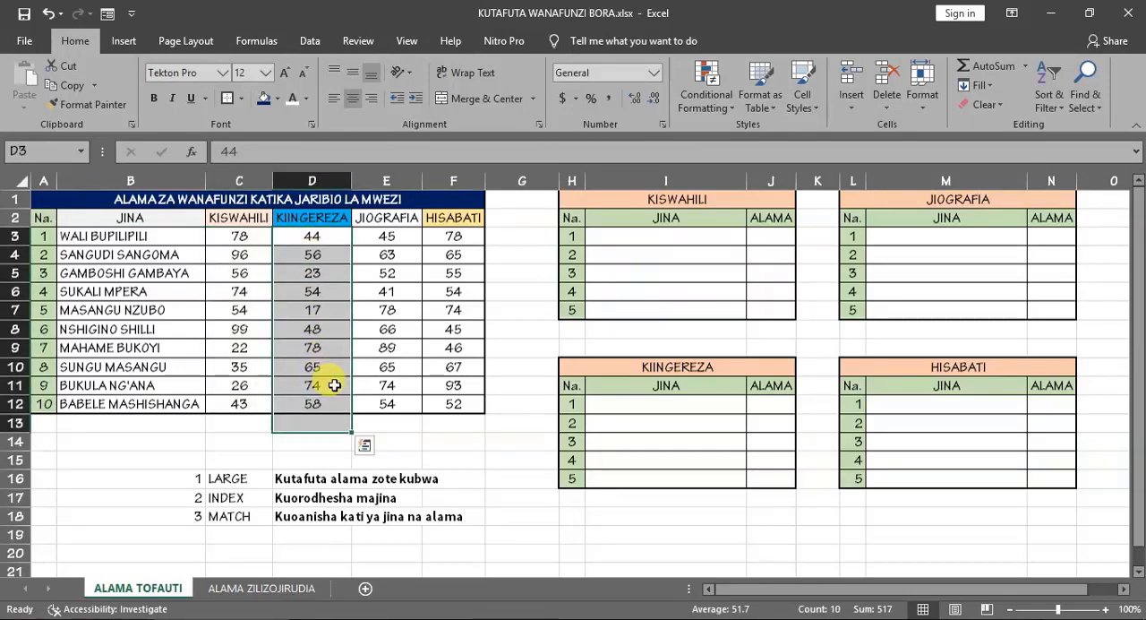
left_click(236, 476)
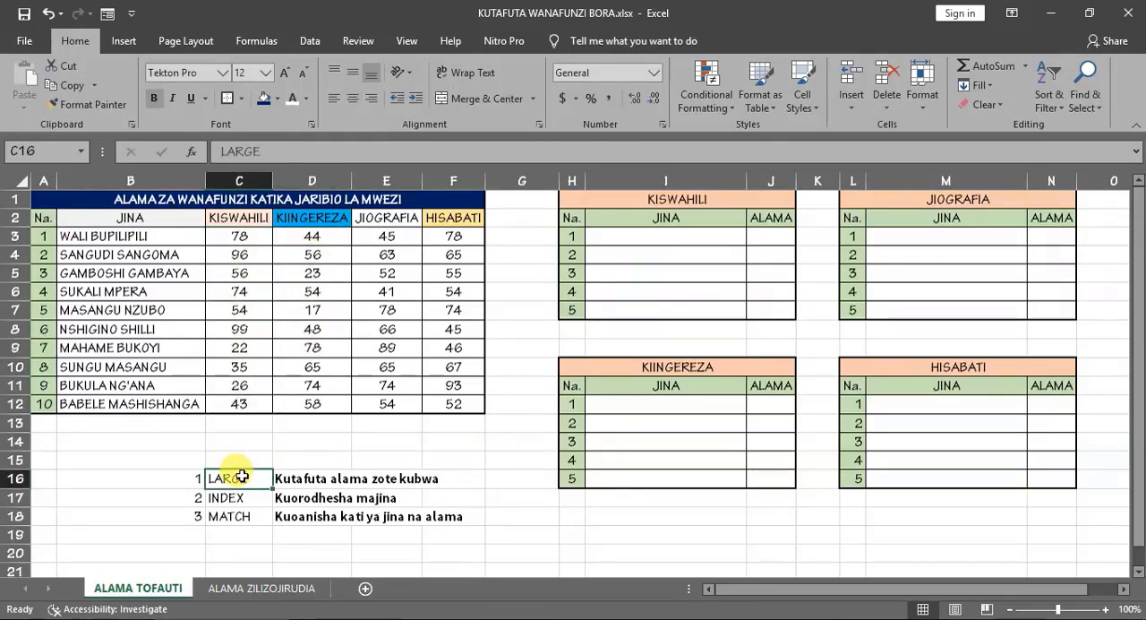
left_click(316, 482)
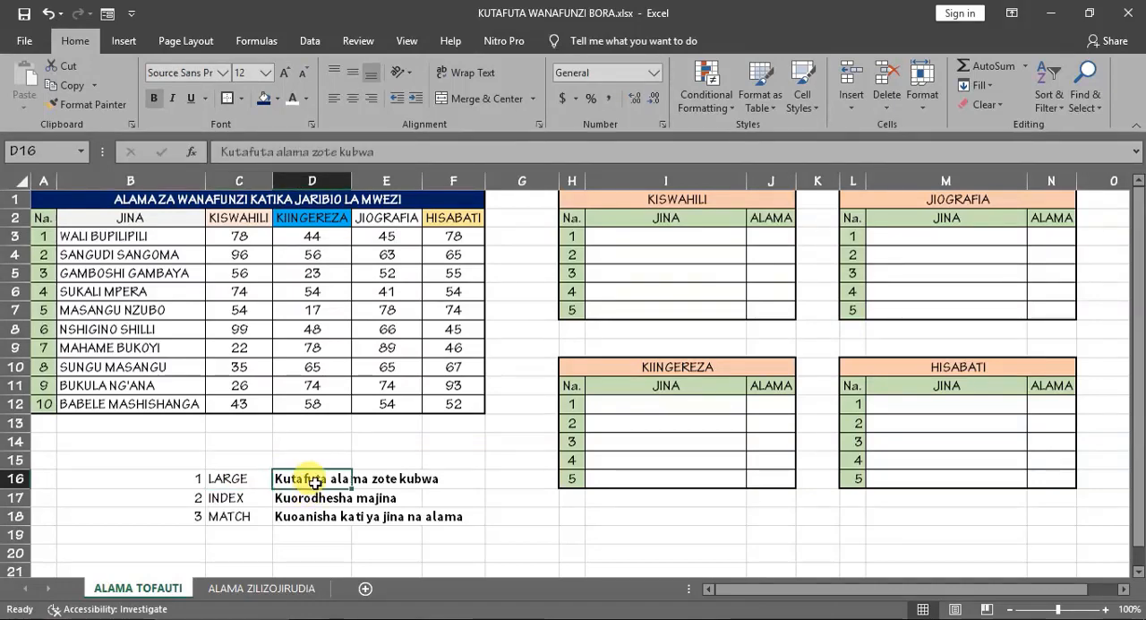
left_click(381, 442)
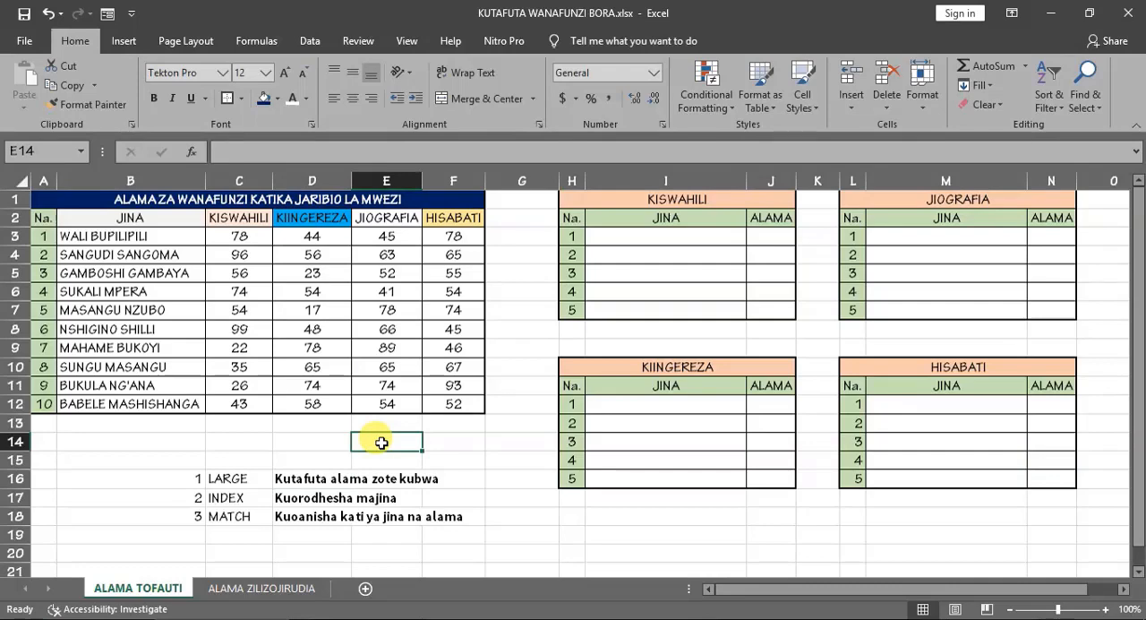
left_click(222, 501)
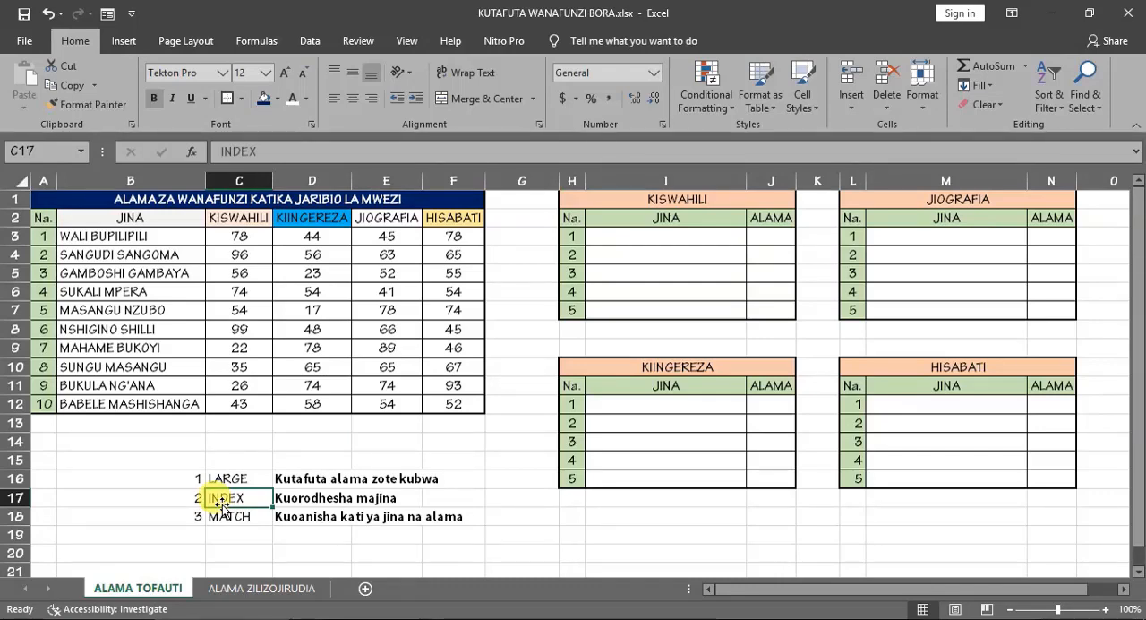
left_click(223, 516)
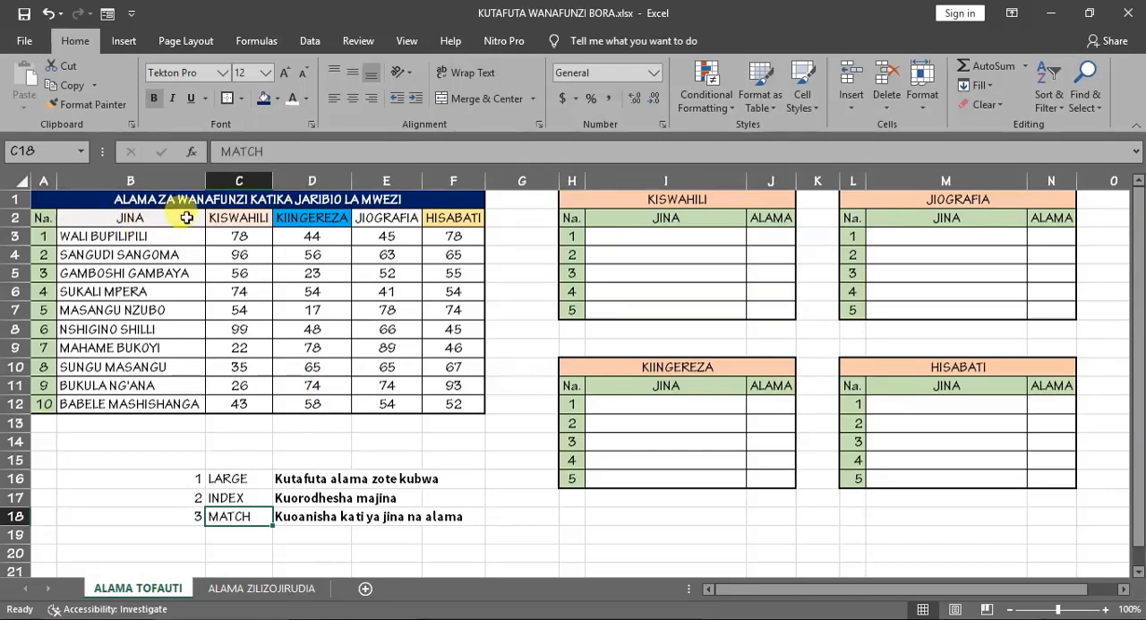
- Examine the four subject headings in row 2 and check the KISWAHILI marks in C3:C12 for repeated values
left_click(254, 222)
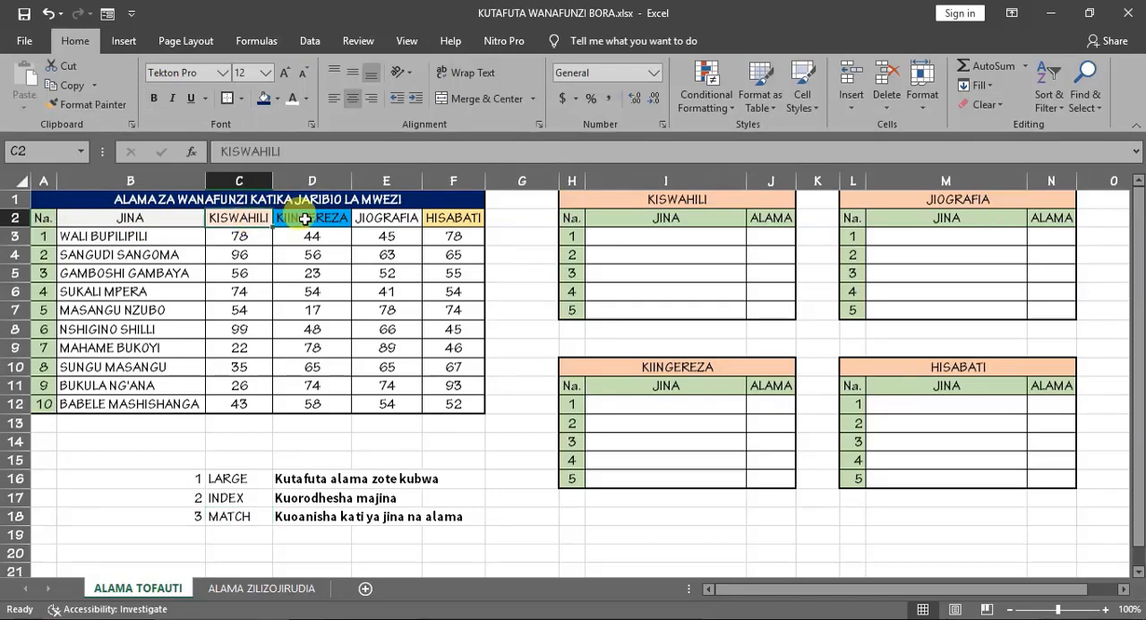
left_click(303, 217)
left_click(380, 217)
left_click(430, 220)
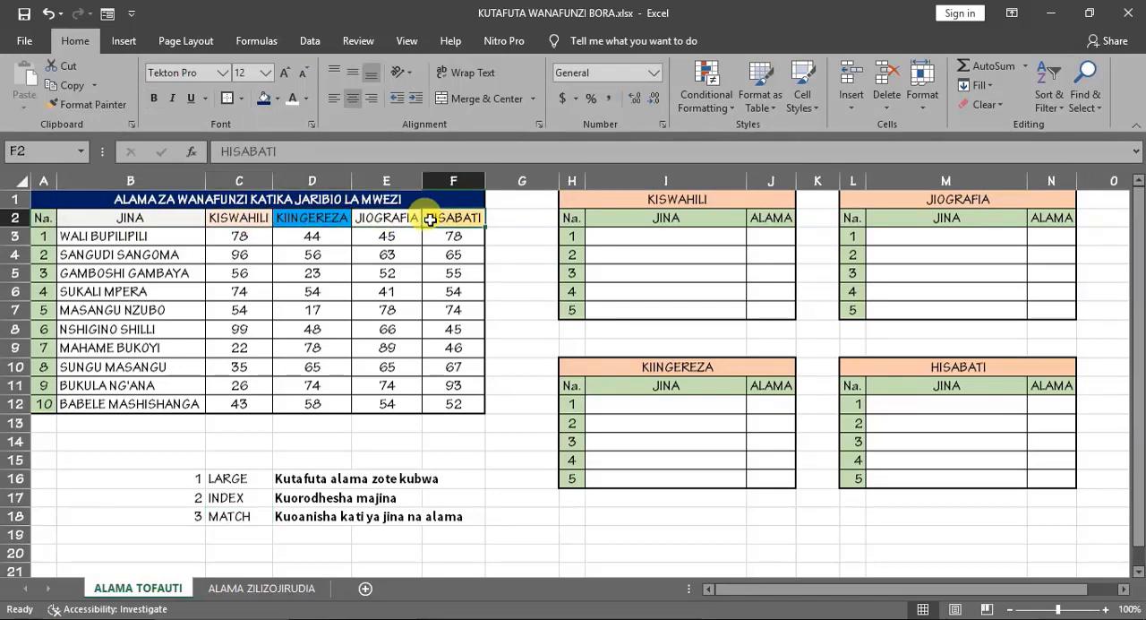
left_click(244, 236)
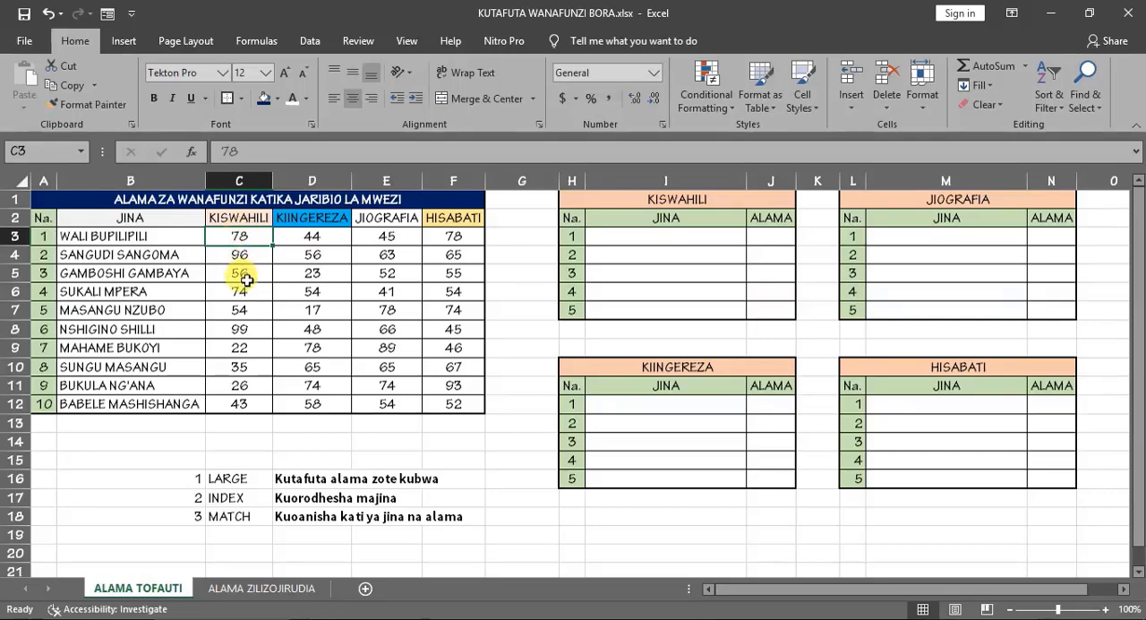
left_click_drag(234, 236, 241, 403)
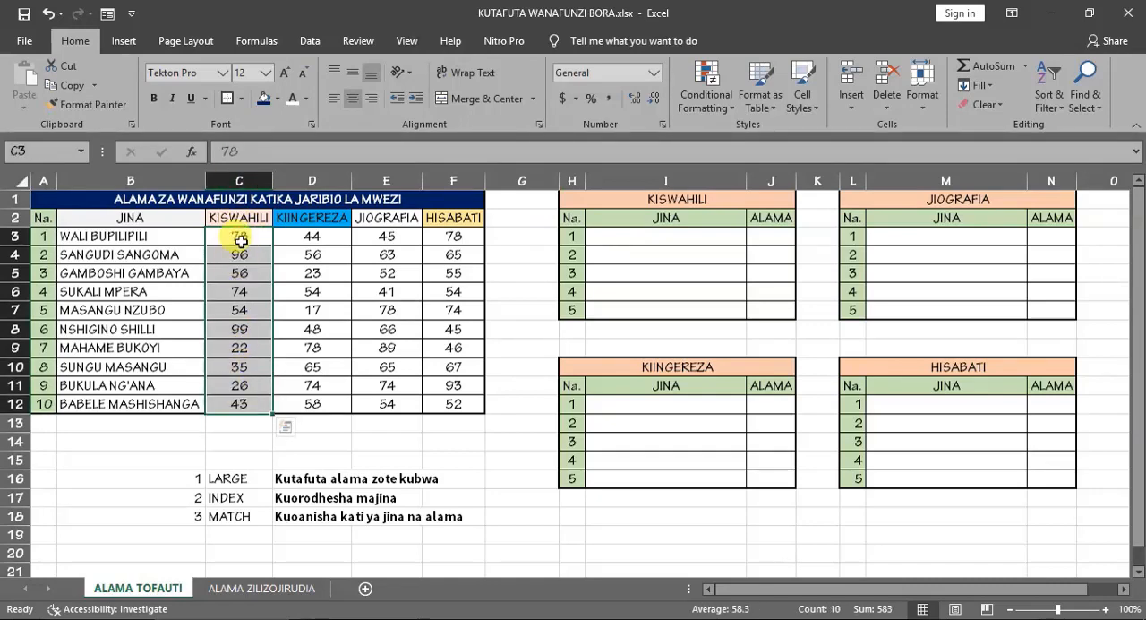
left_click(238, 180)
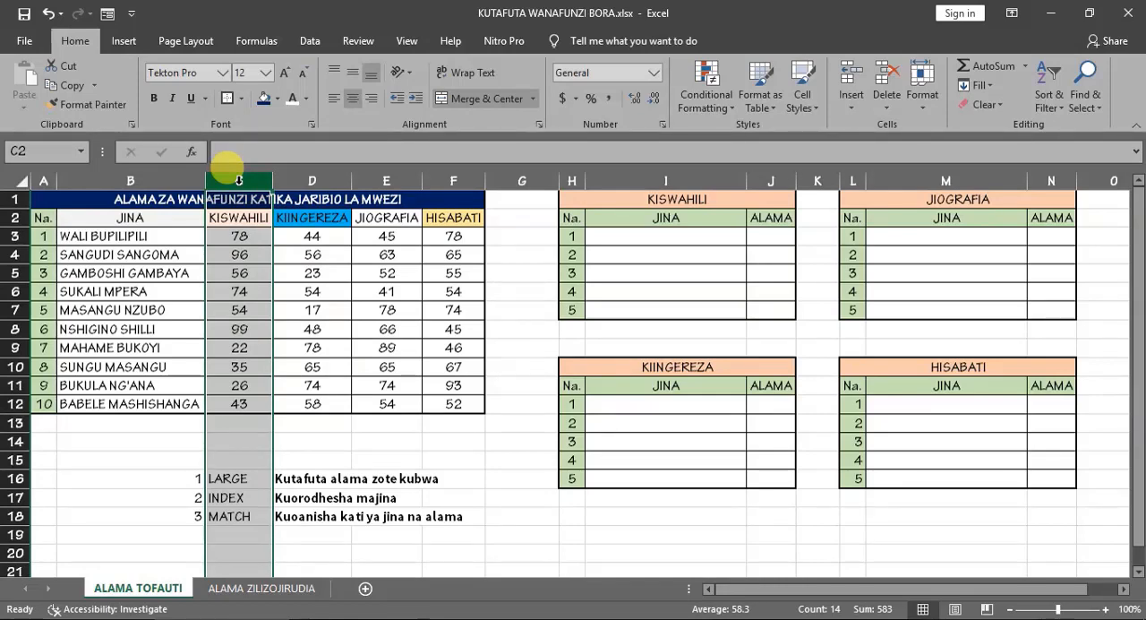
left_click(239, 402)
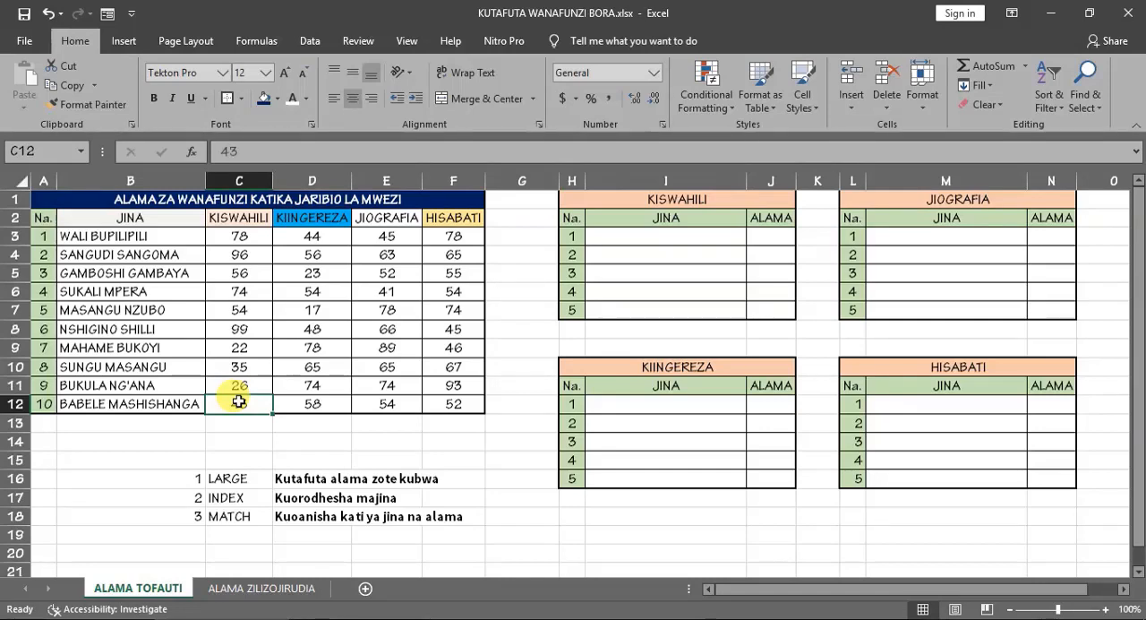
left_click(238, 235)
left_click_drag(240, 272, 248, 423)
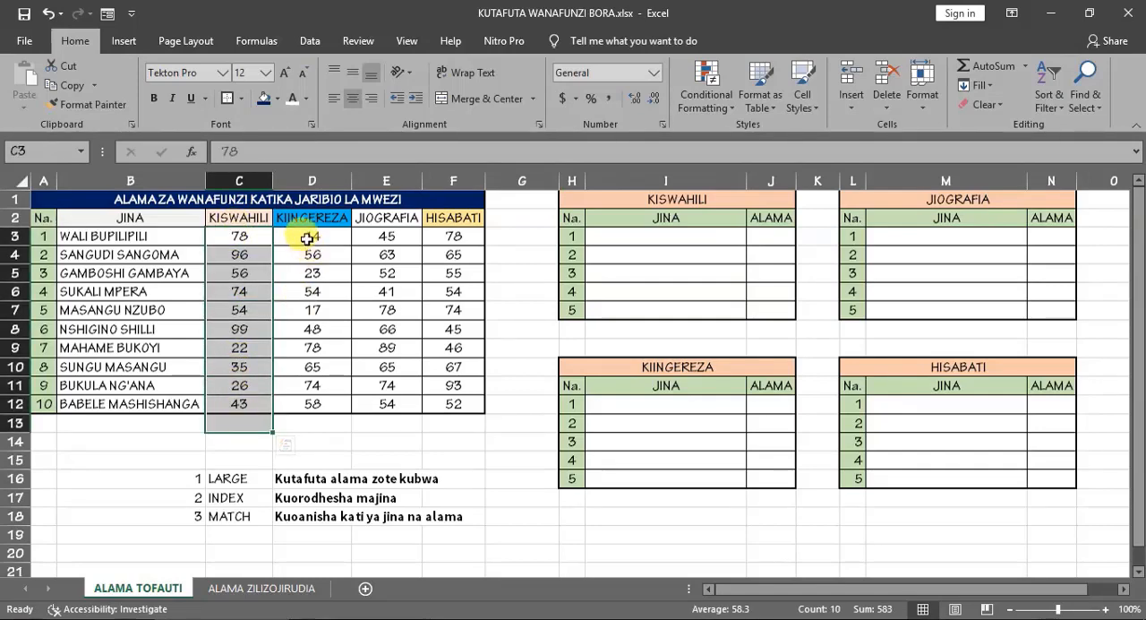
left_click(244, 234)
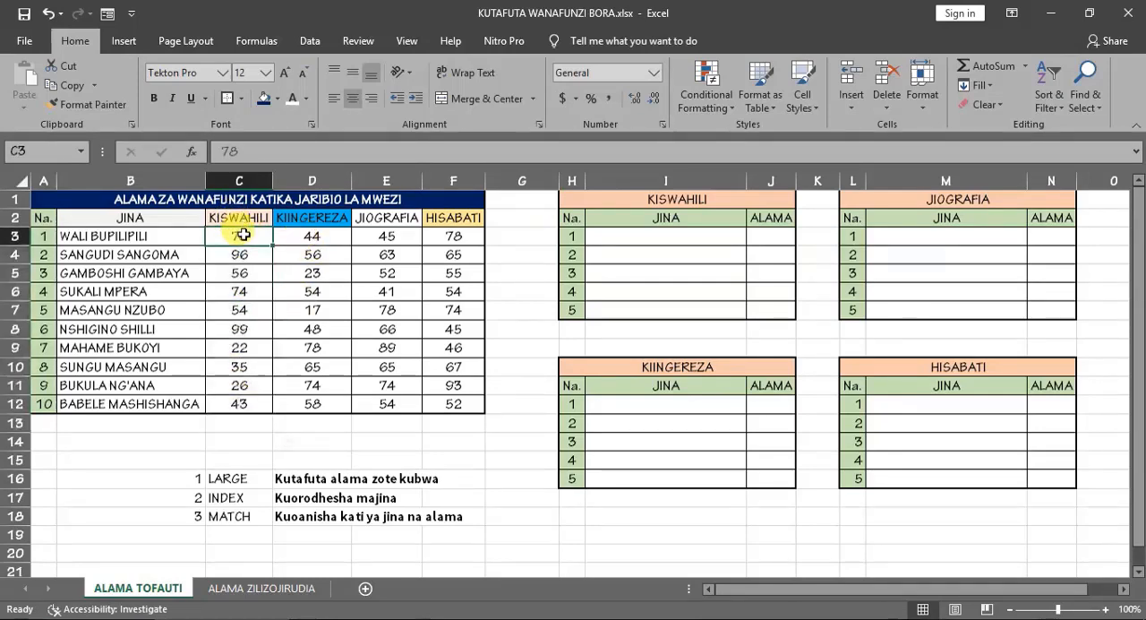
- View the ALAMA ZILIZOJIRUDIA sheet and compare the KISWAHILI marks in C3 and C5
left_click(264, 588)
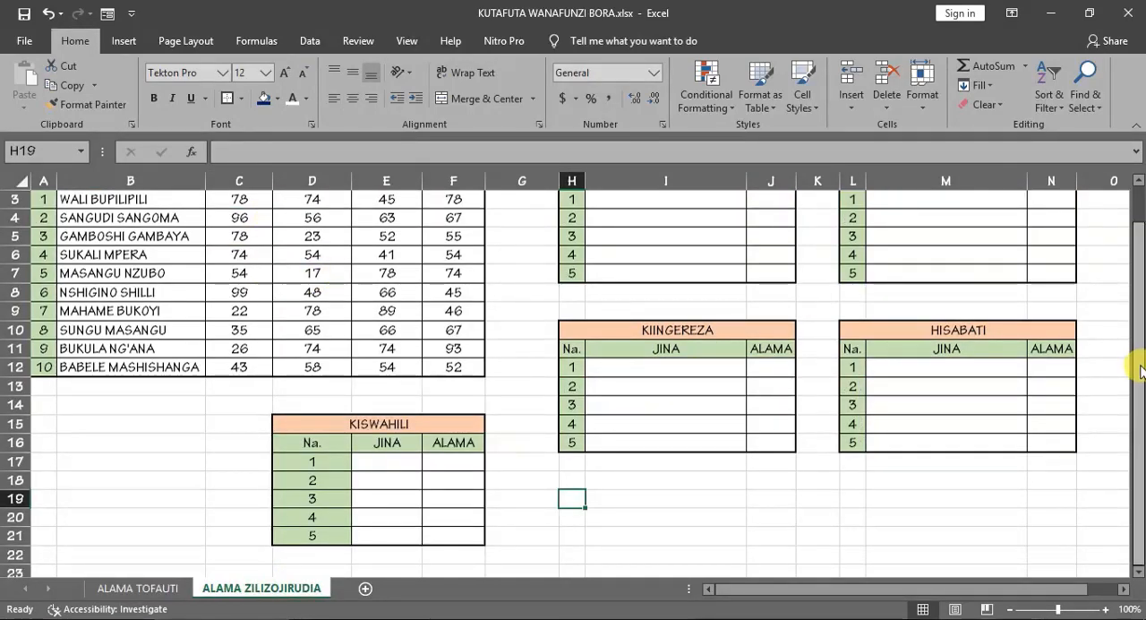
left_click_drag(1139, 378, 1139, 285)
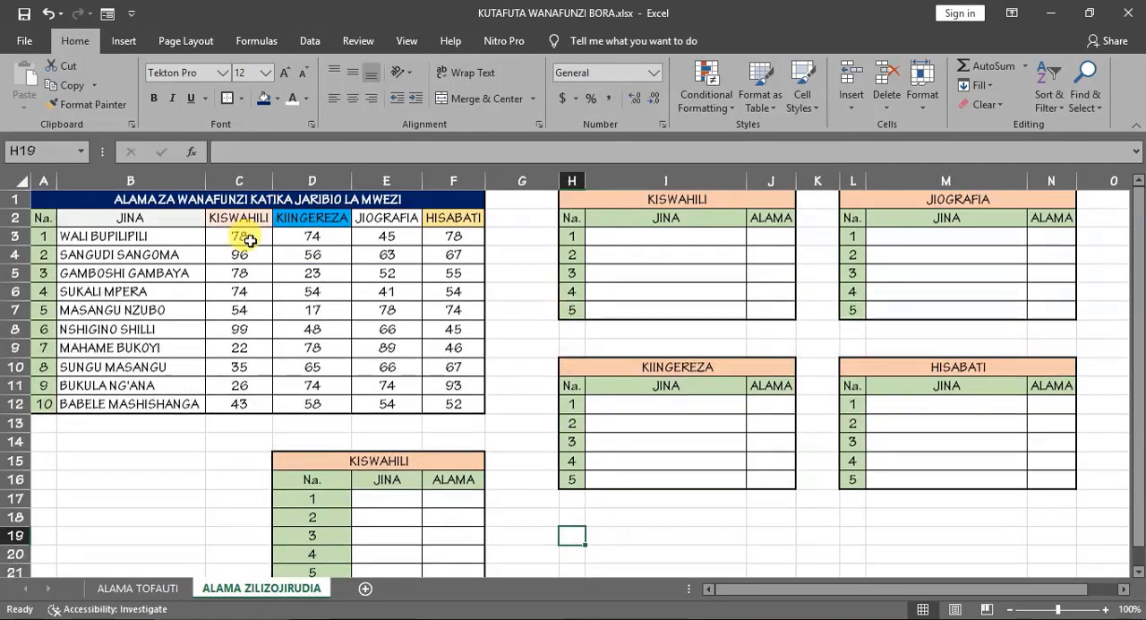
left_click(247, 237)
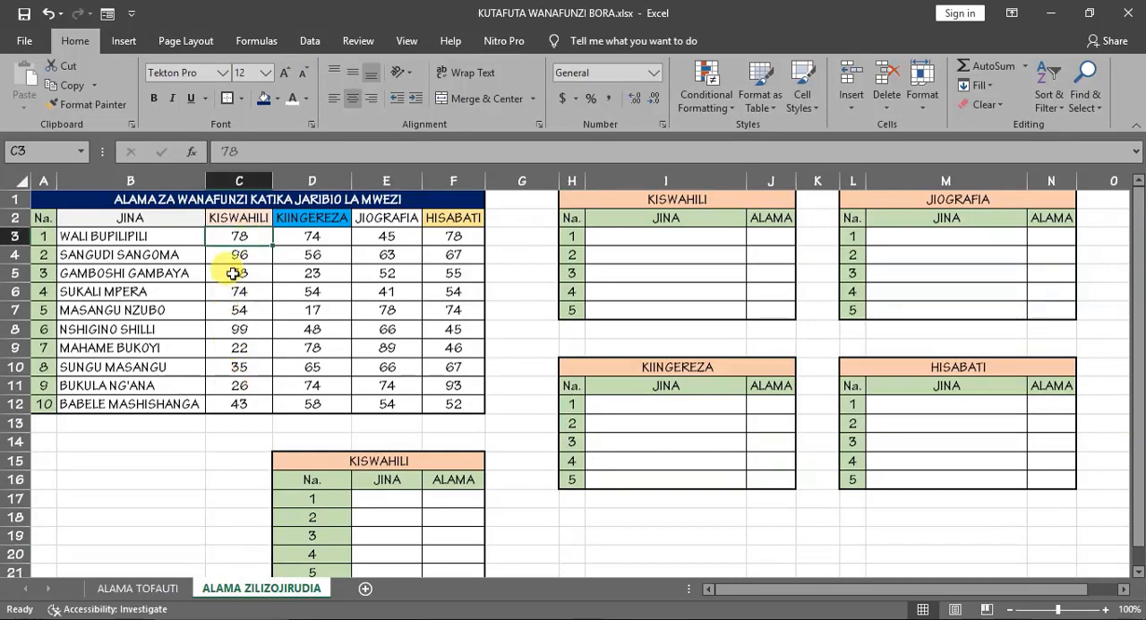
left_click(238, 271)
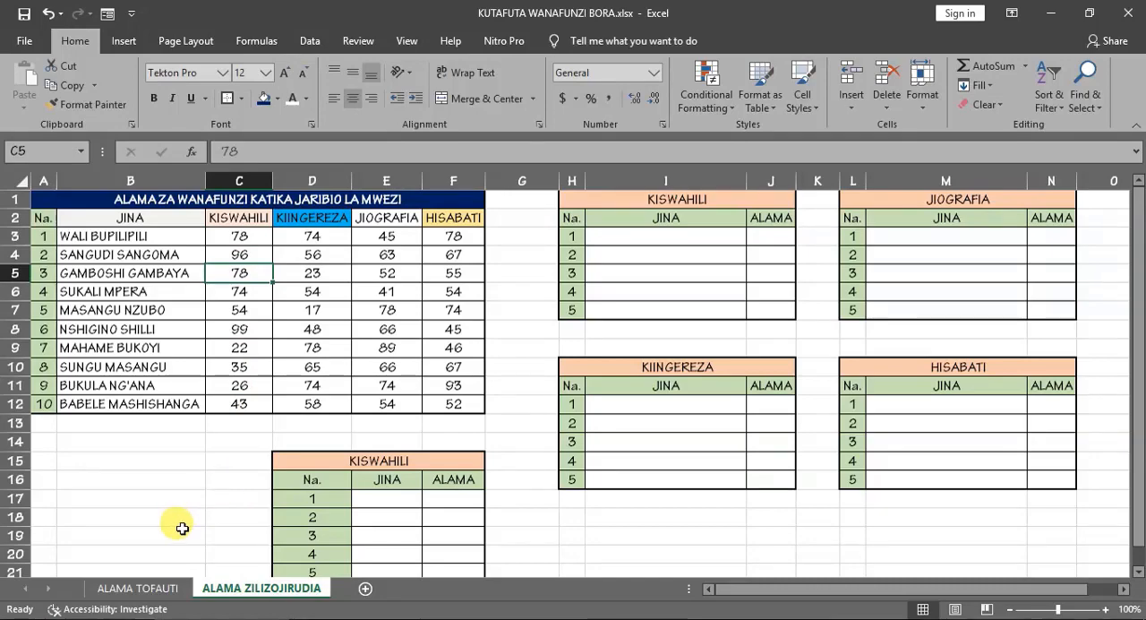
- Return to the ALAMA TOFAUTI sheet and check the numbering of the student list and the four subject ranking tables
left_click(141, 588)
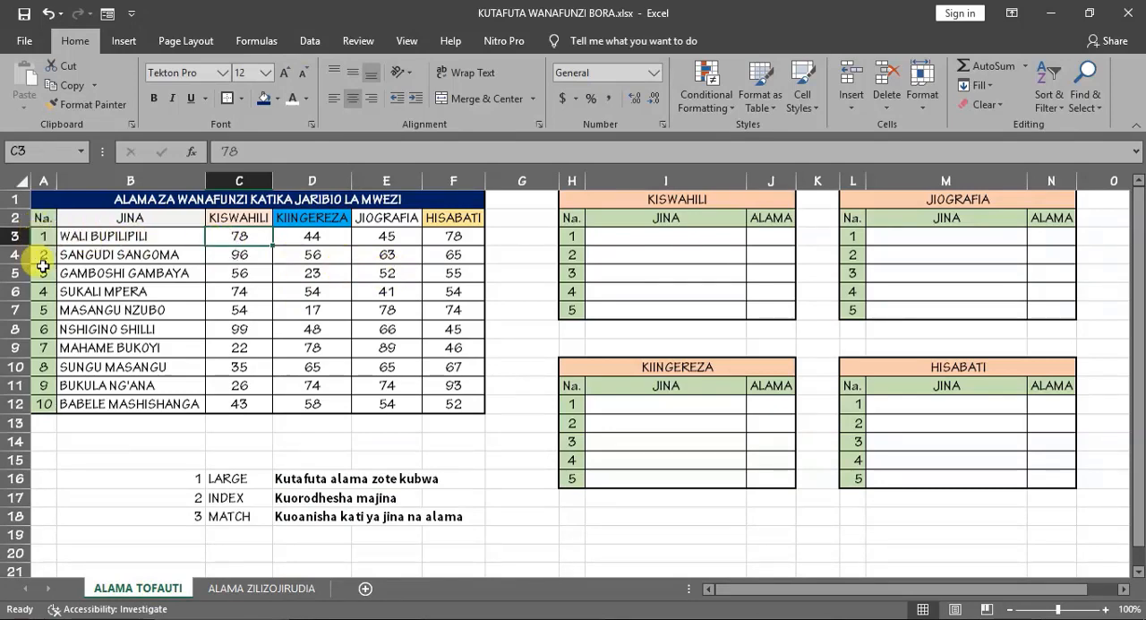
left_click(39, 404)
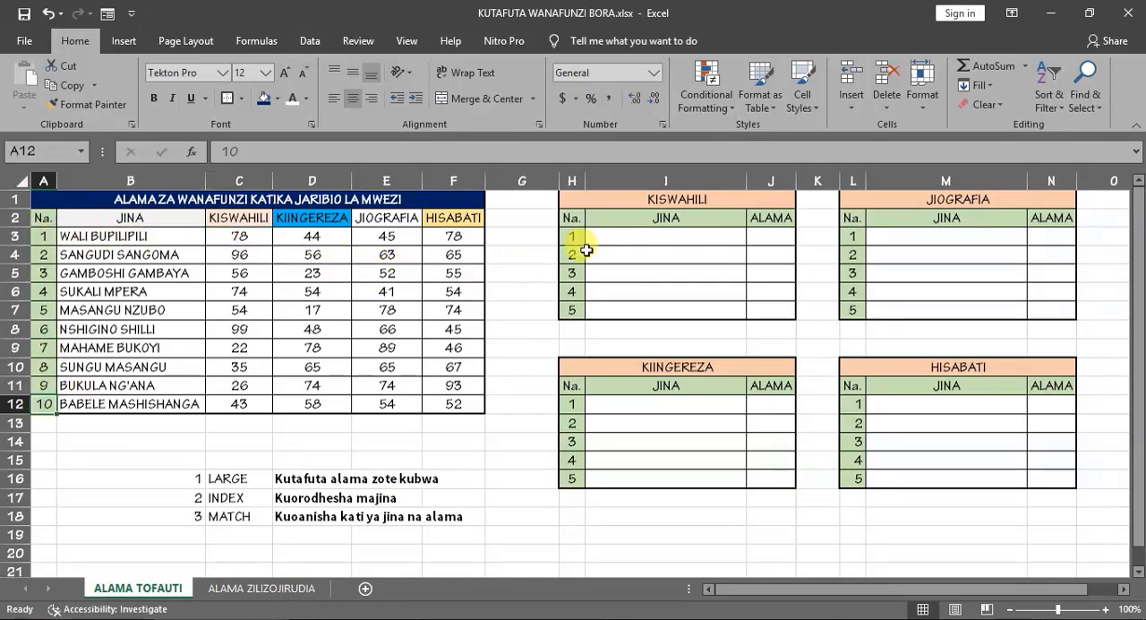
left_click(573, 309)
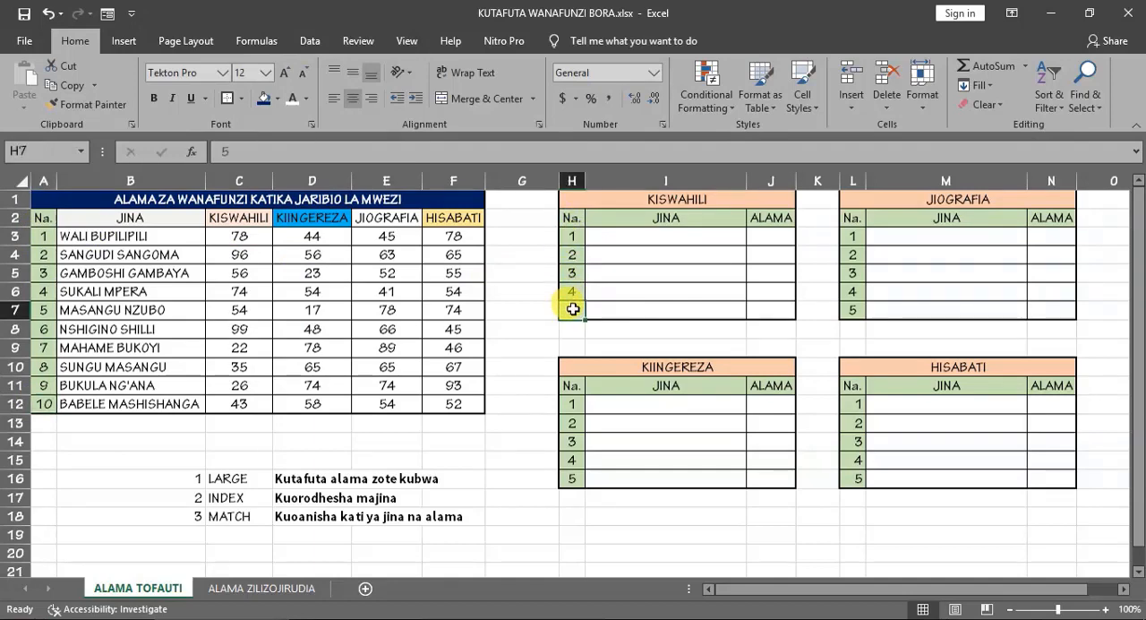
left_click(571, 477)
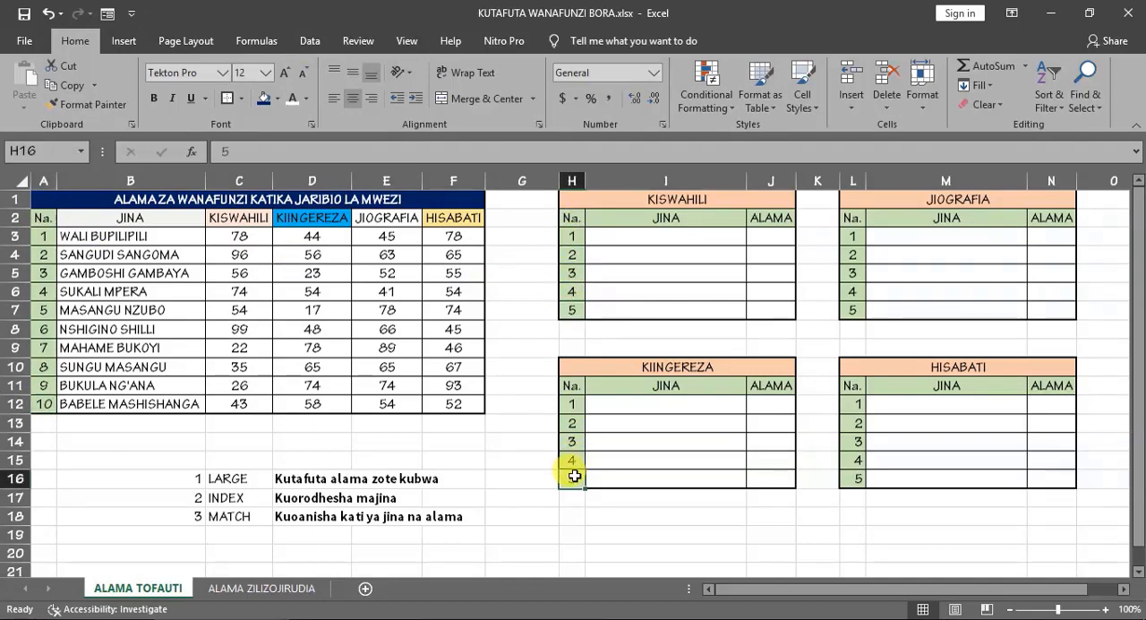
left_click(855, 311)
left_click(855, 477)
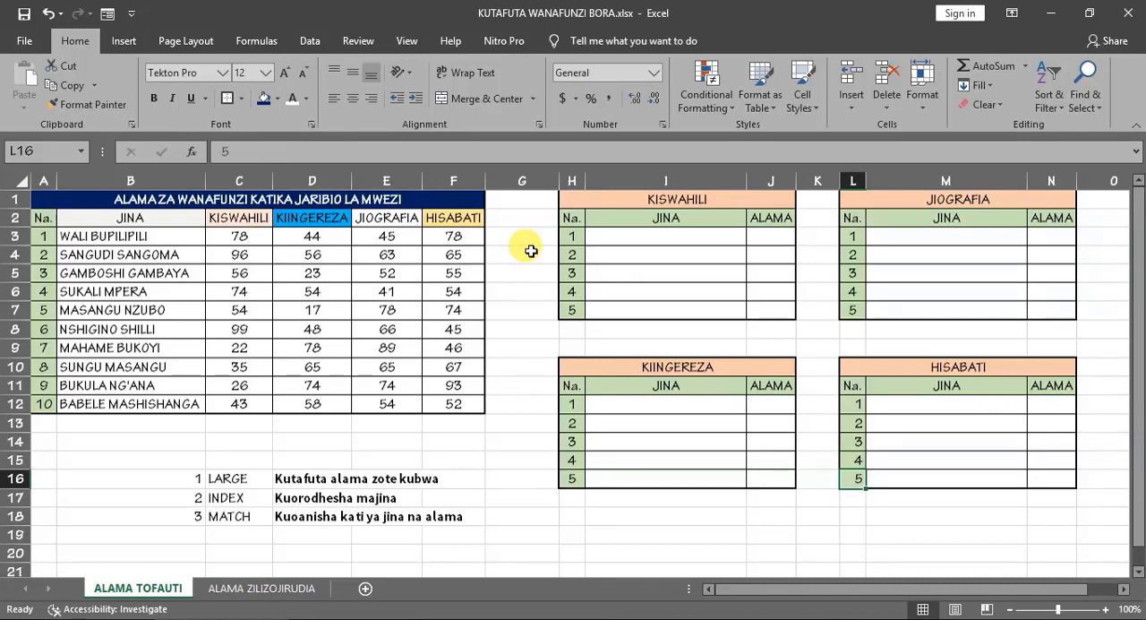
- Examine the student names in B3:B12, the column headings and the ALAMA column of the KISWAHILI ranking table
left_click(114, 237)
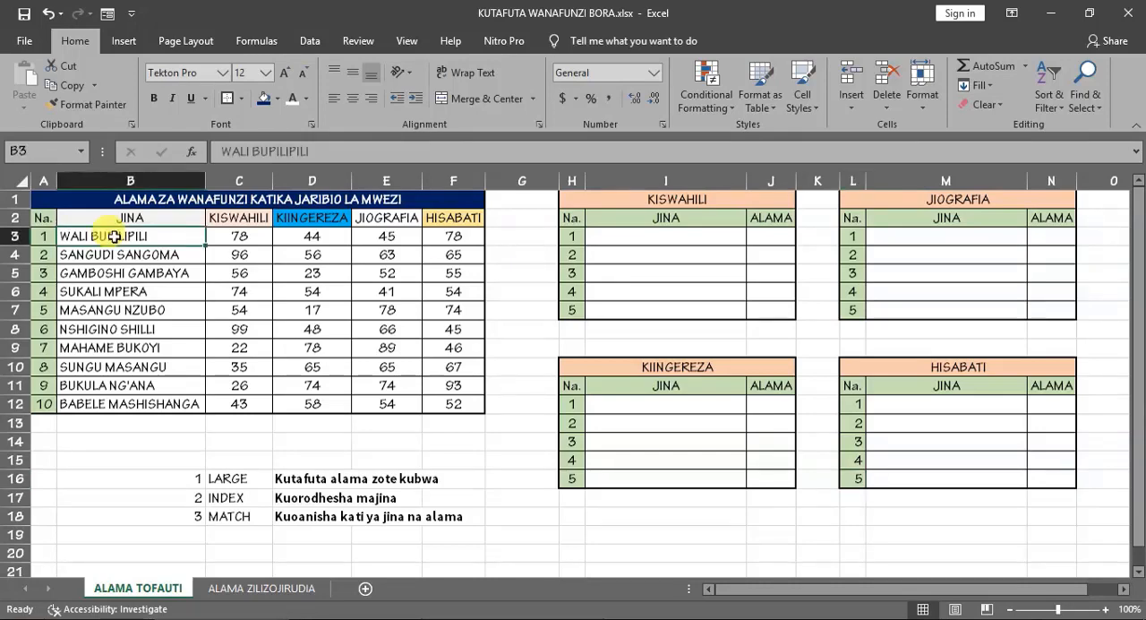
left_click_drag(115, 237, 117, 404)
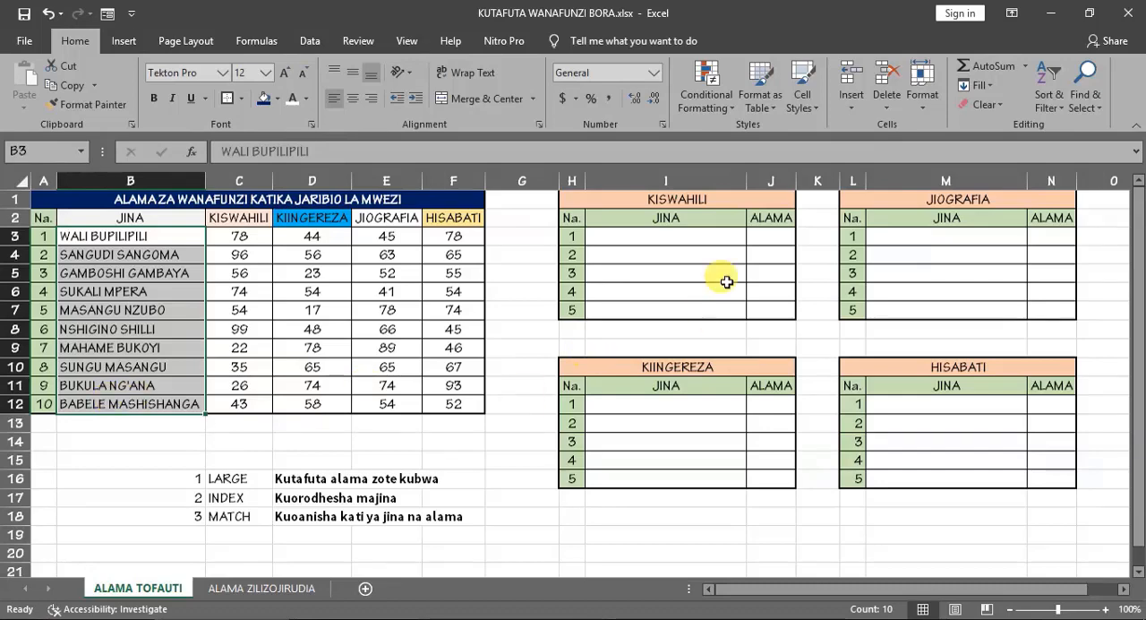
left_click(769, 235)
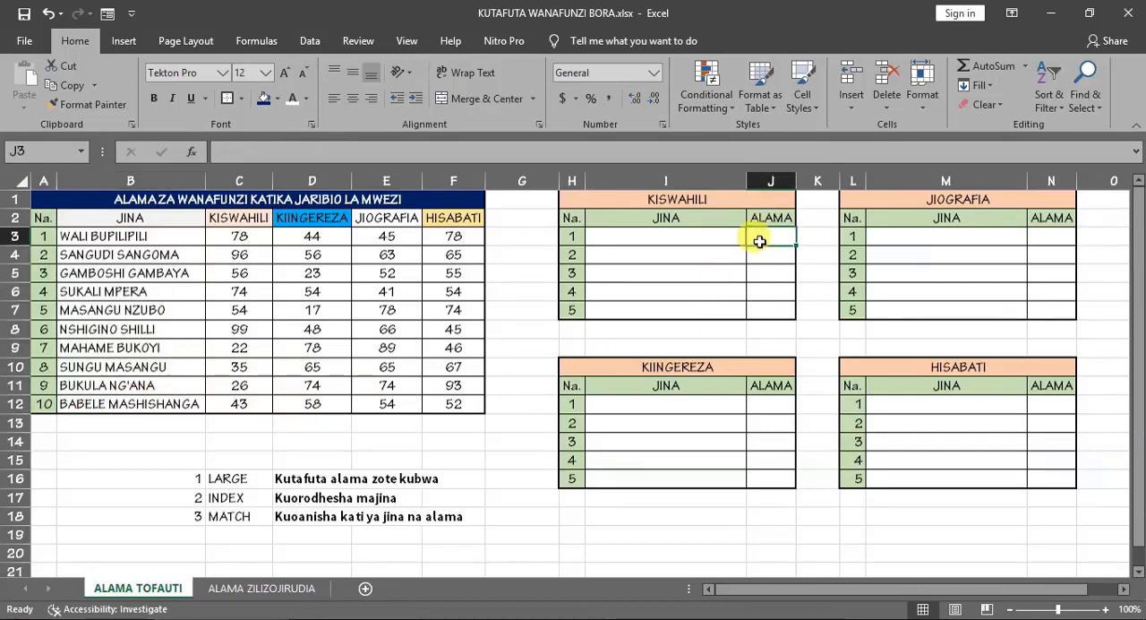
left_click_drag(110, 236, 106, 404)
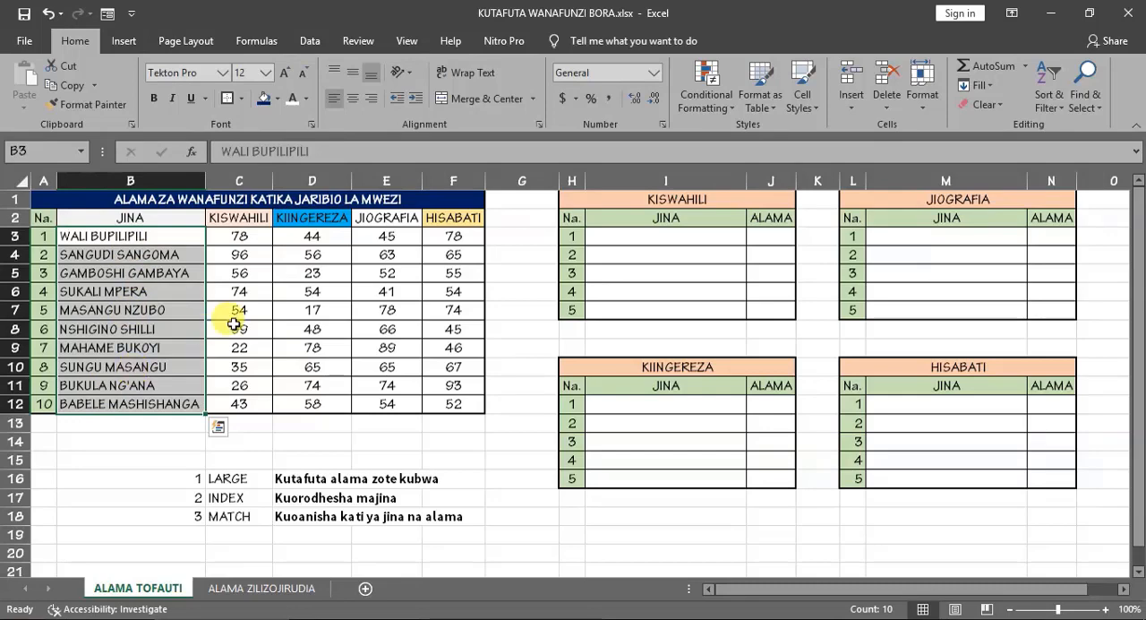
left_click(770, 218)
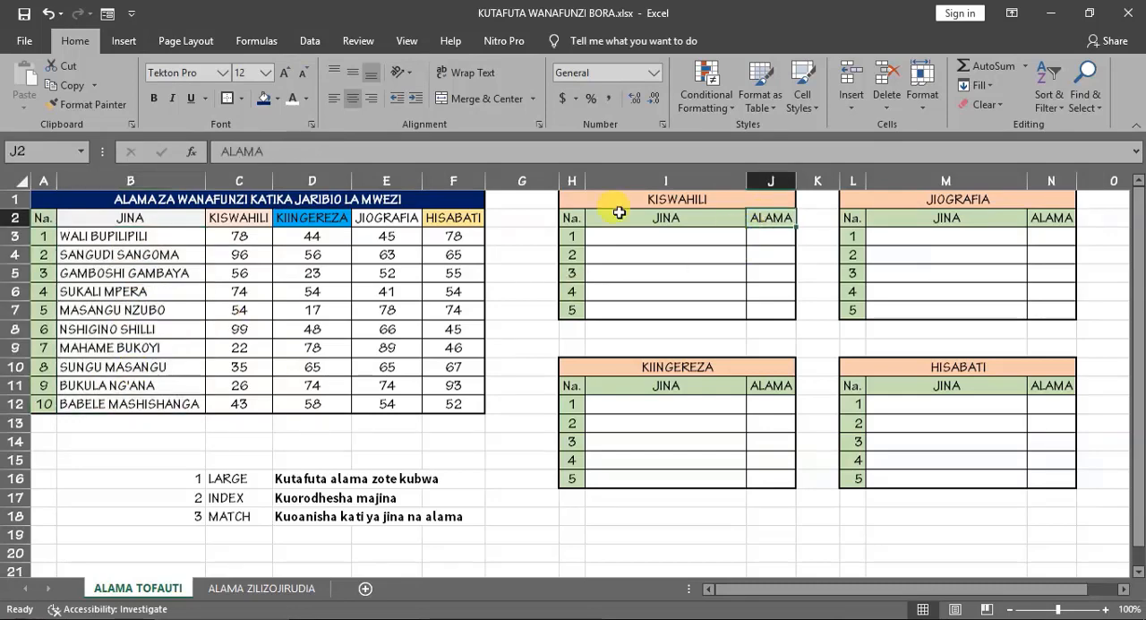
left_click(93, 235)
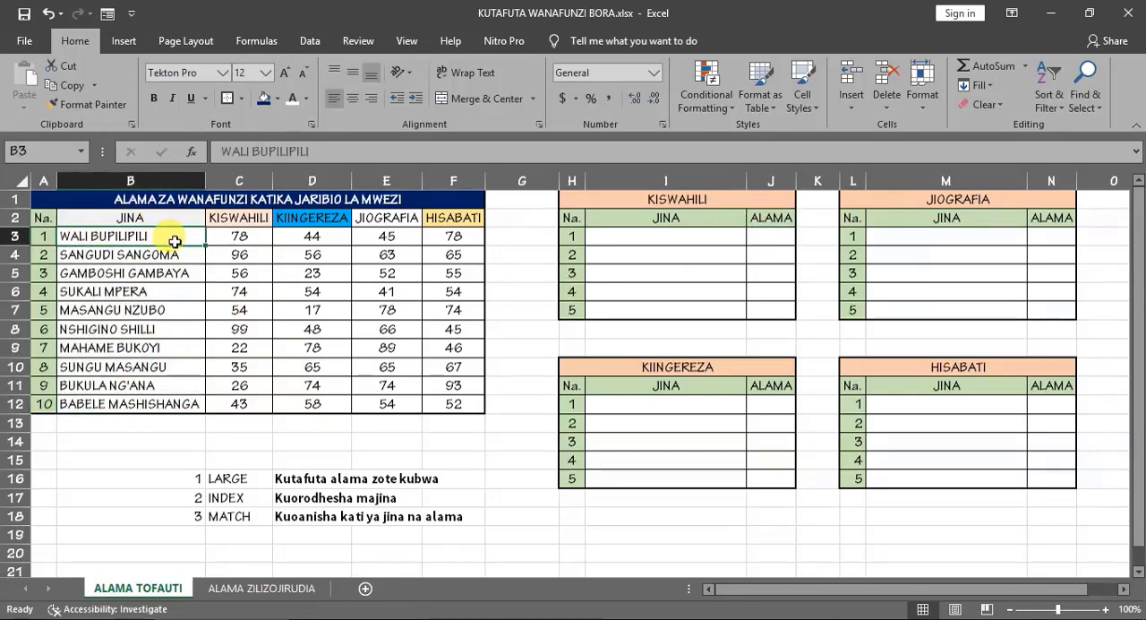
left_click(135, 218)
left_click(223, 219)
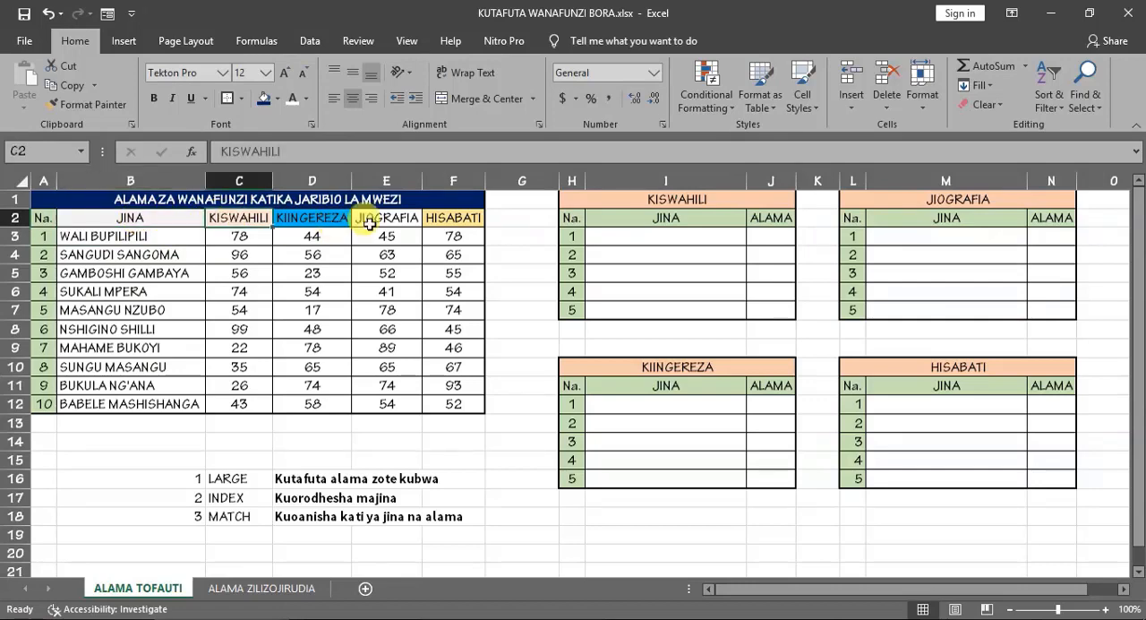
left_click(448, 218)
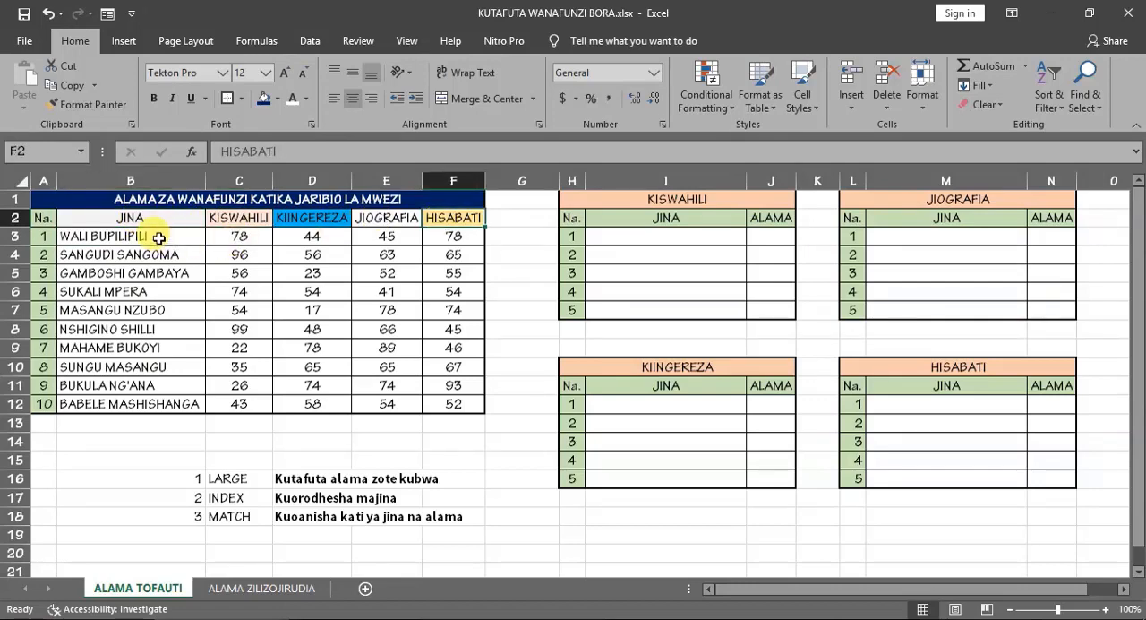
- Define the named range JINA for the student names in B3:B12
left_click_drag(126, 235, 127, 400)
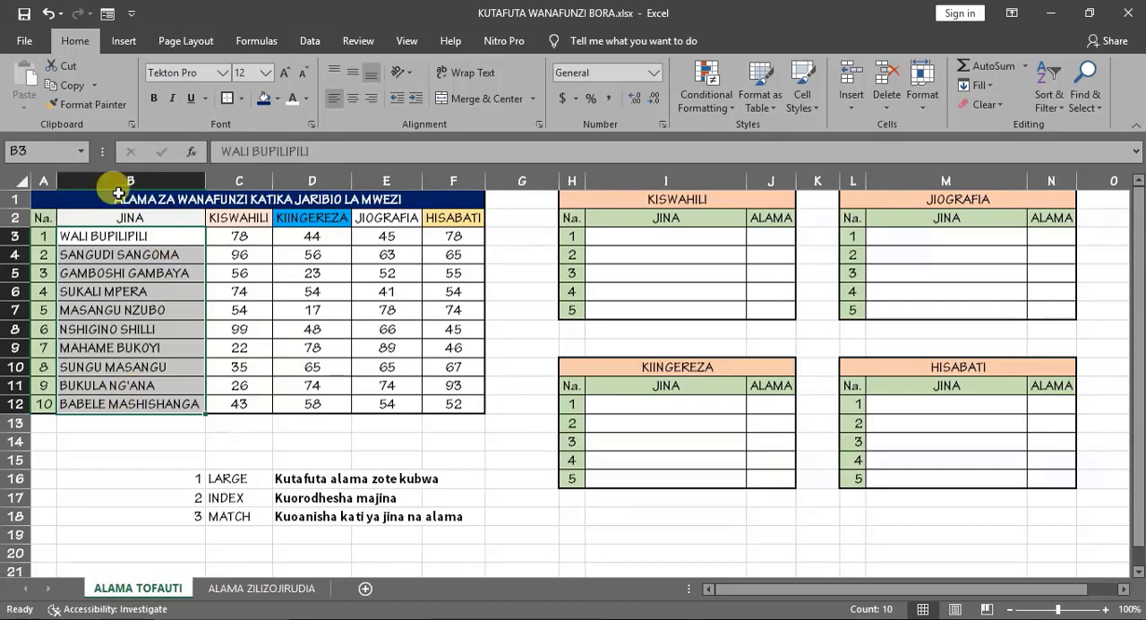
left_click(46, 154)
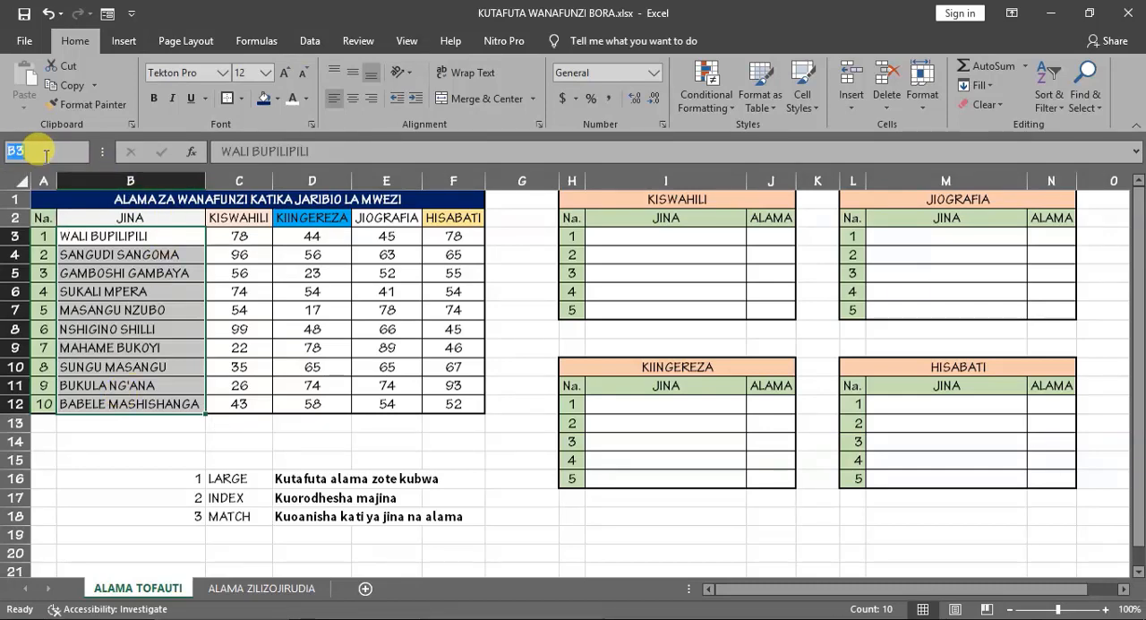
type("JINA")
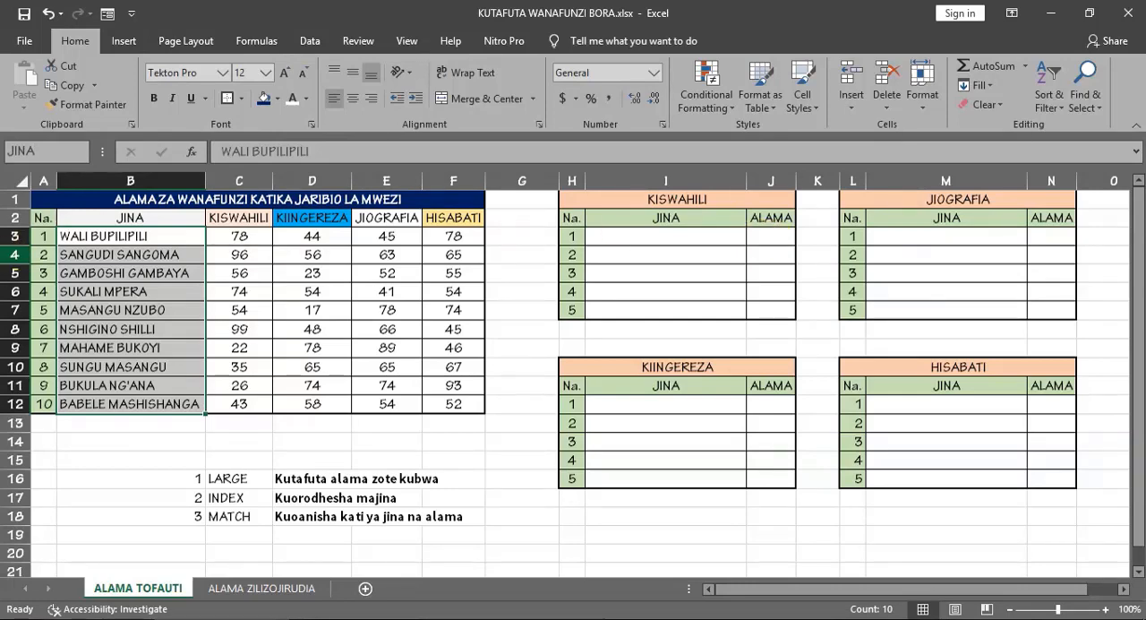
key("Return")
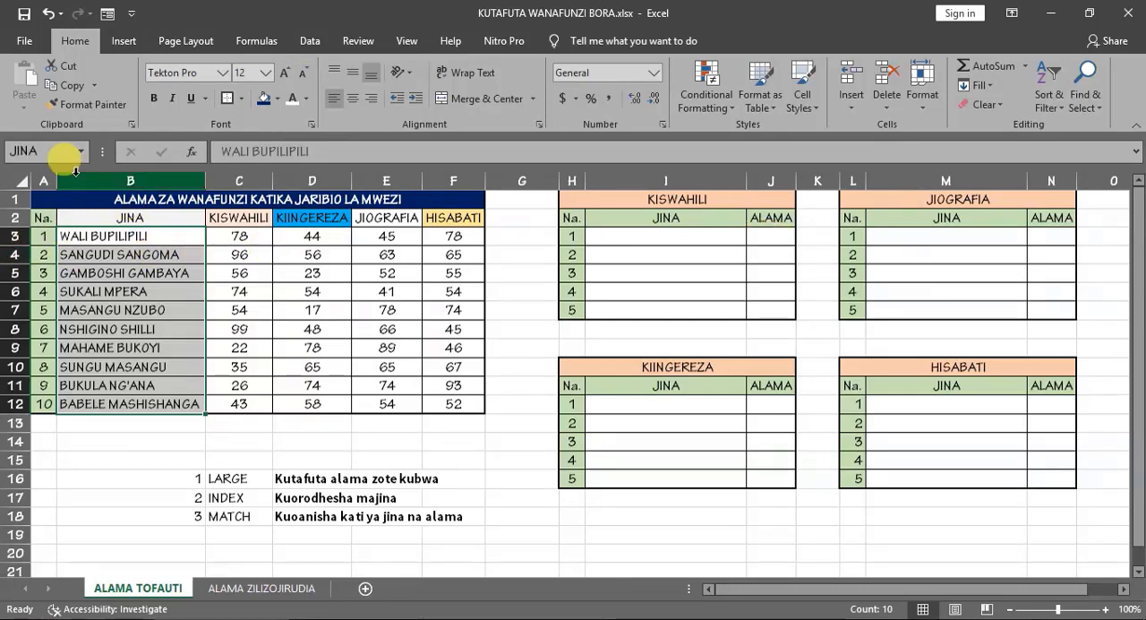
- Define the named range KISWAHILI for the marks in C3:C12
left_click_drag(260, 238, 241, 404)
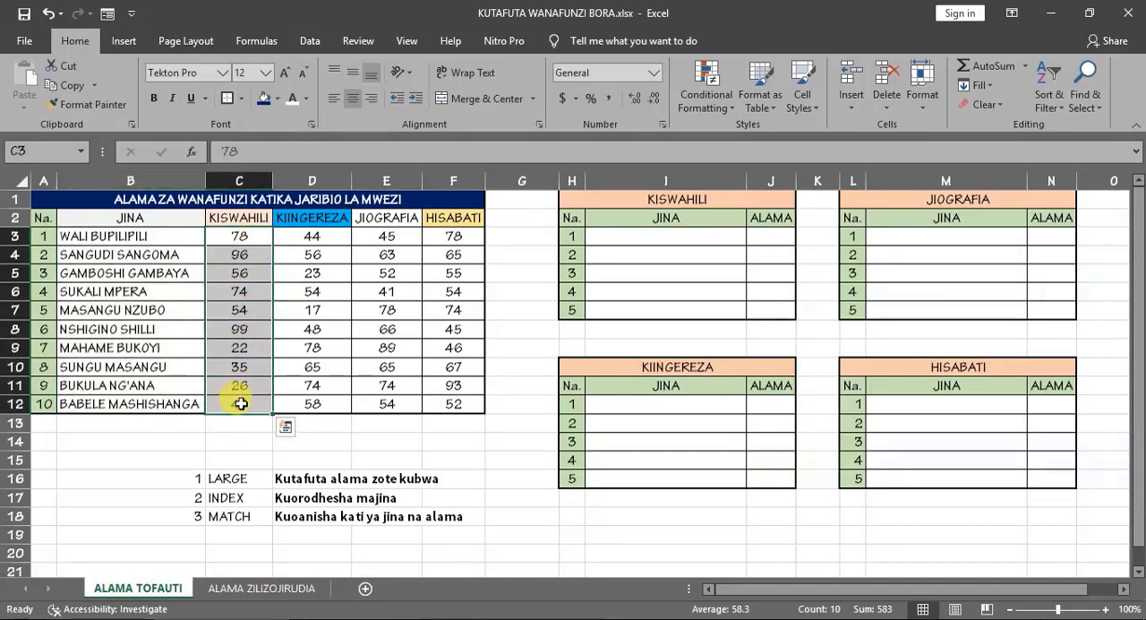
left_click(30, 152)
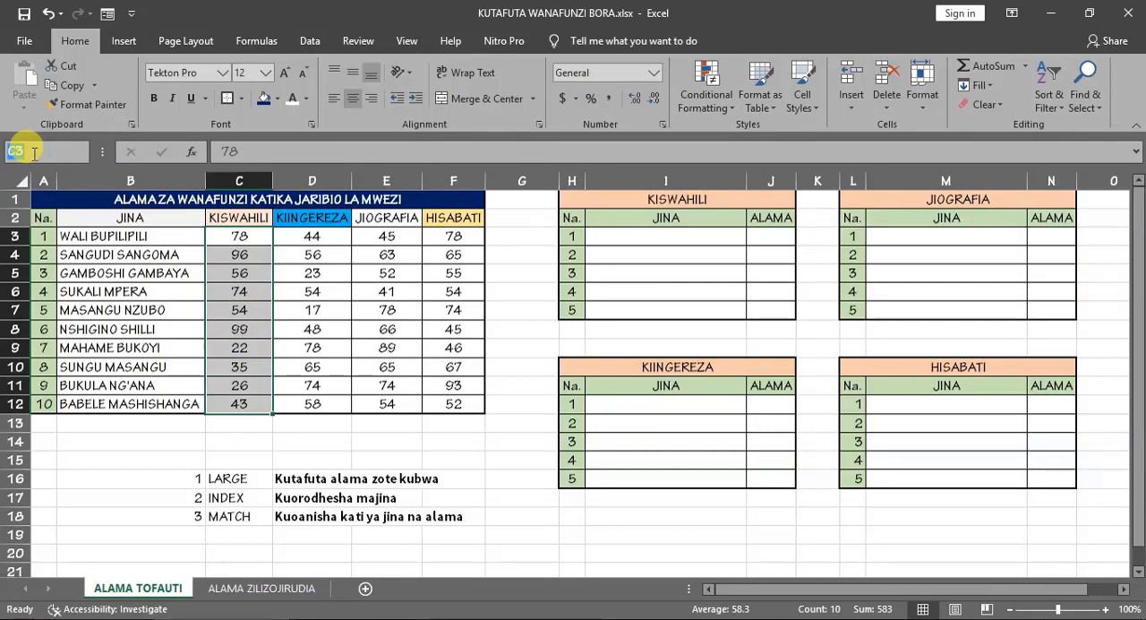
type("KISWAHILI")
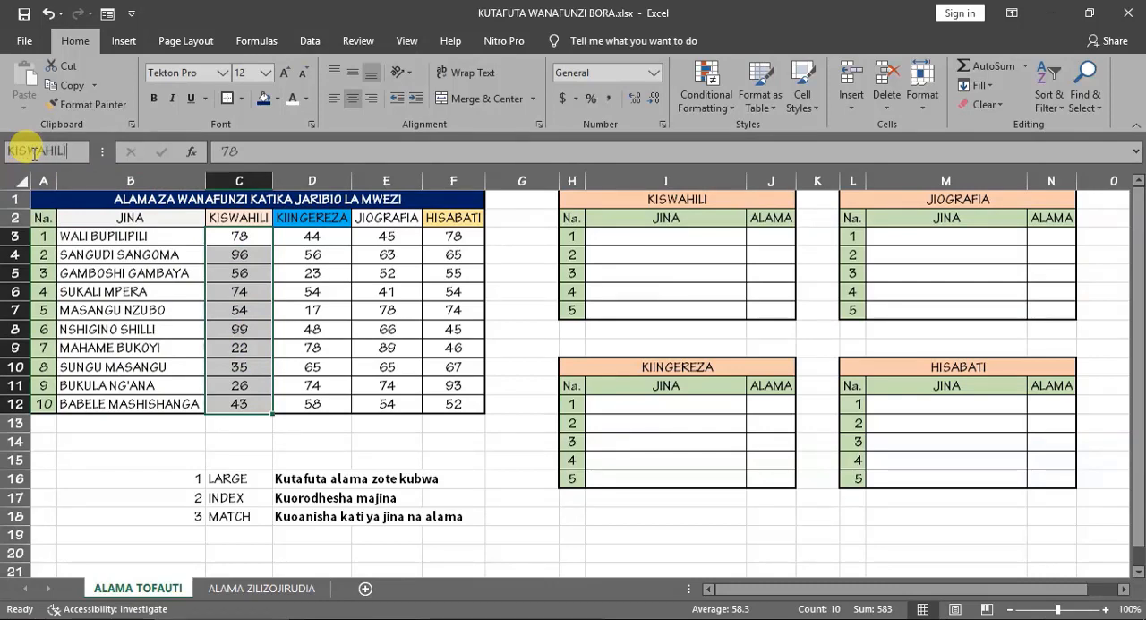
key("Return")
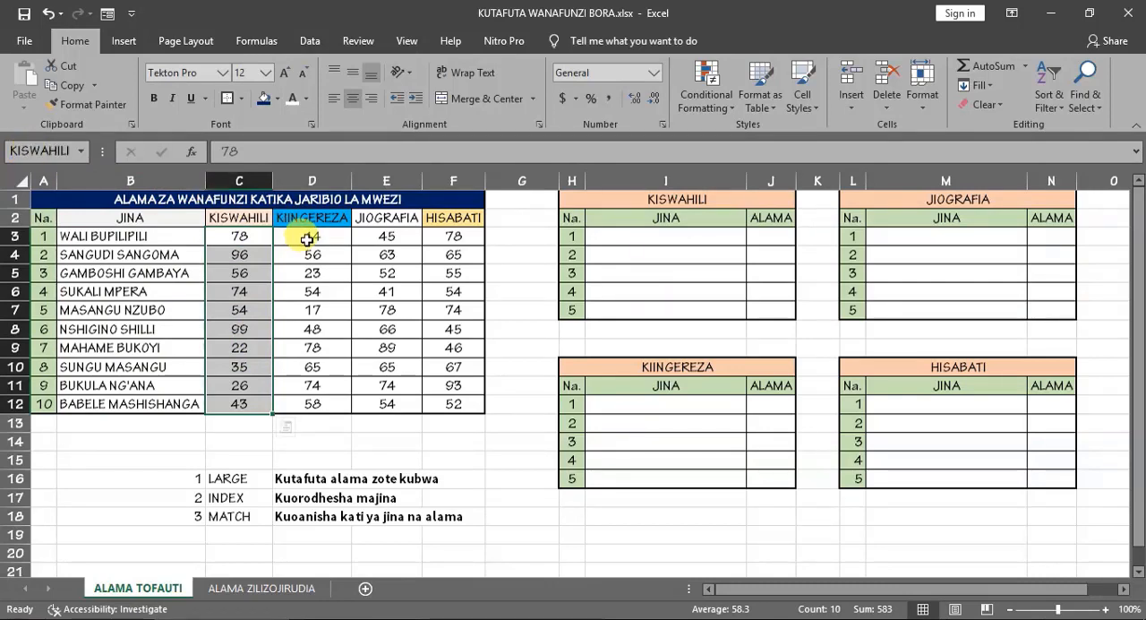
- Define the named range KIINGEREZA for the marks in D3:D12
left_click_drag(308, 239, 309, 400)
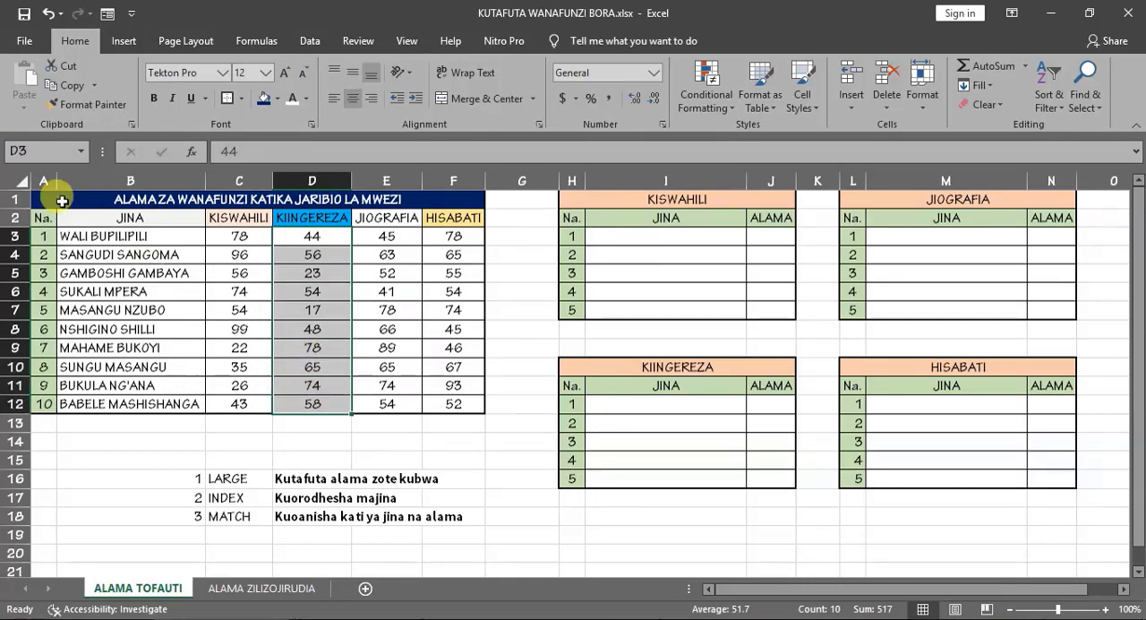
left_click(33, 148)
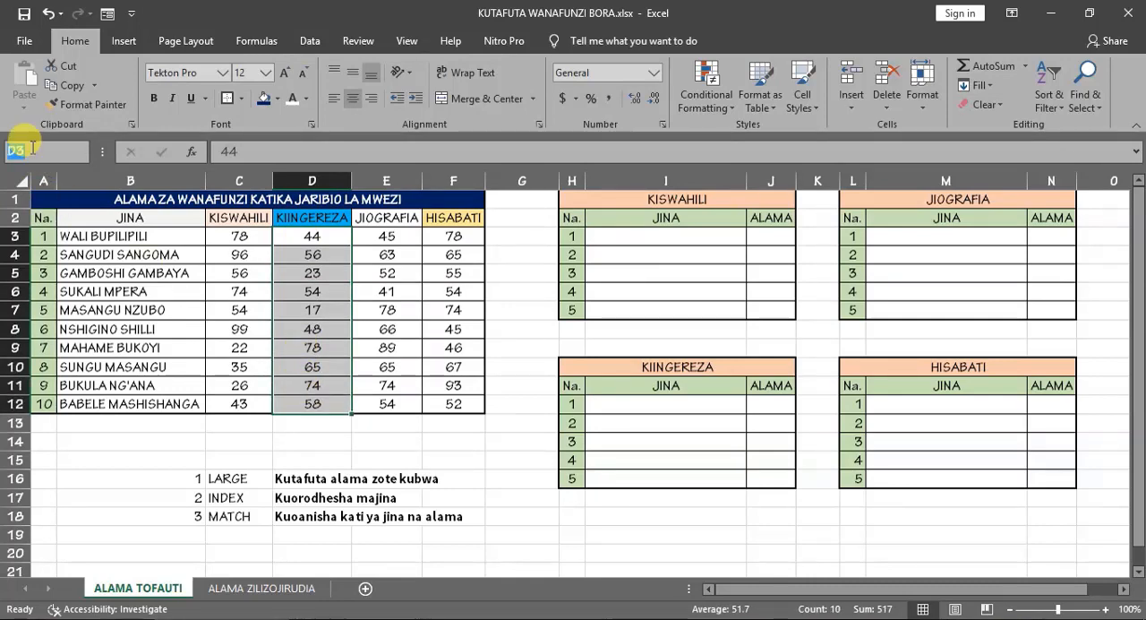
type("KIINGEREZA")
key("Return")
- Define the named range JIOGRAFIA for the marks in E3:E12
left_click_drag(382, 242, 385, 403)
left_click(33, 151)
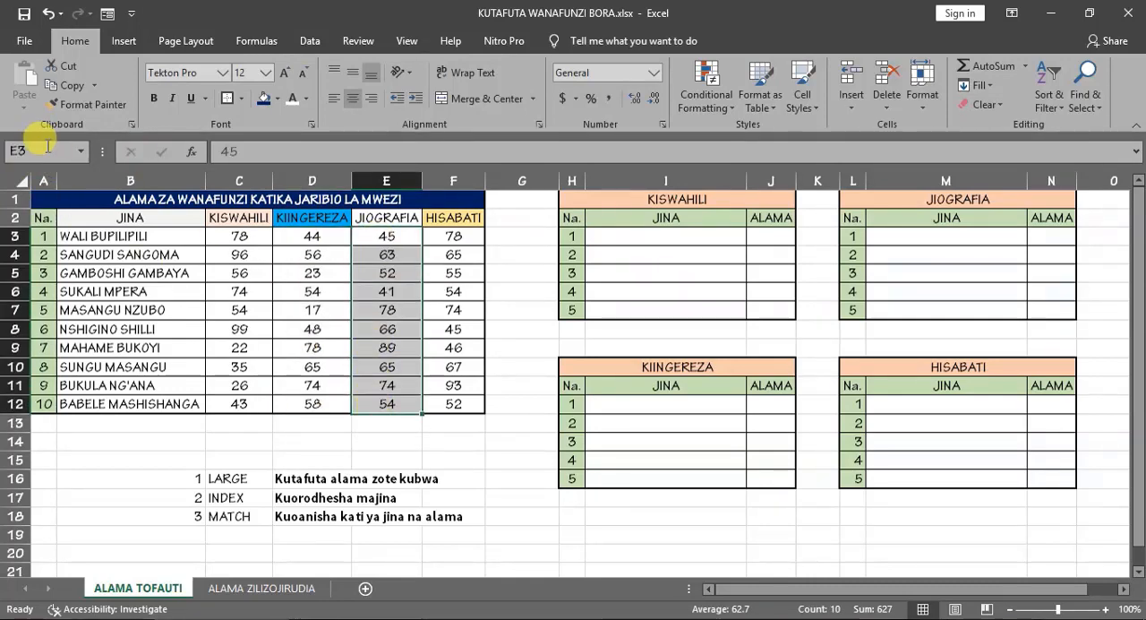
type("JIOGRAFIA")
key("Return")
- Define the named range HISABATI for the marks in F3:F12
left_click_drag(452, 237, 442, 399)
left_click(32, 150)
type("HISABATI")
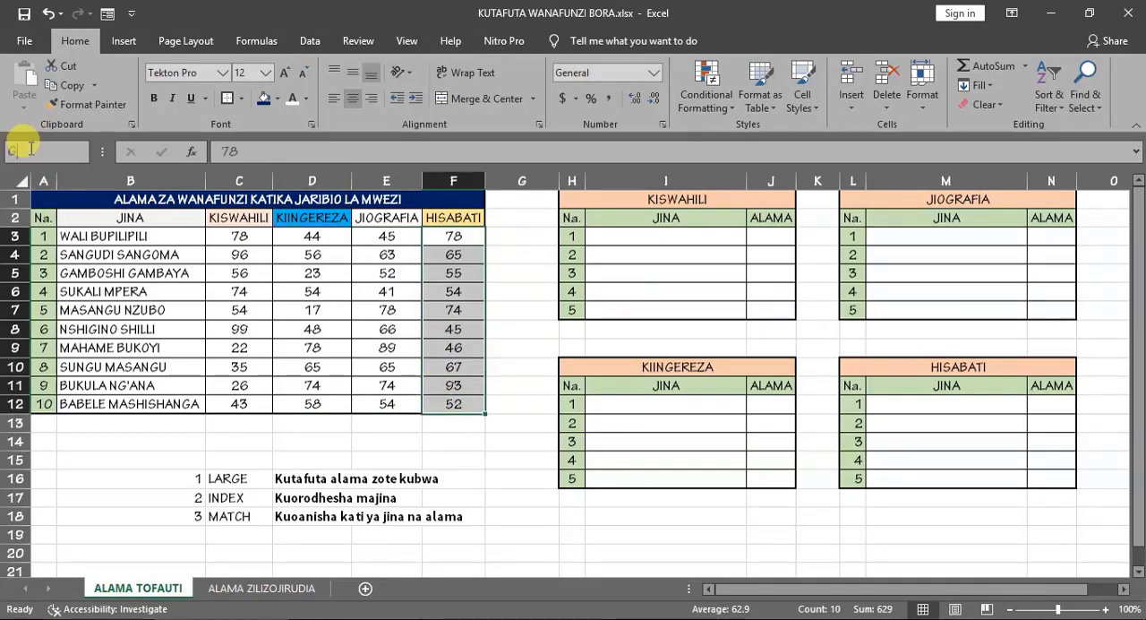
key("Return")
left_click(530, 252)
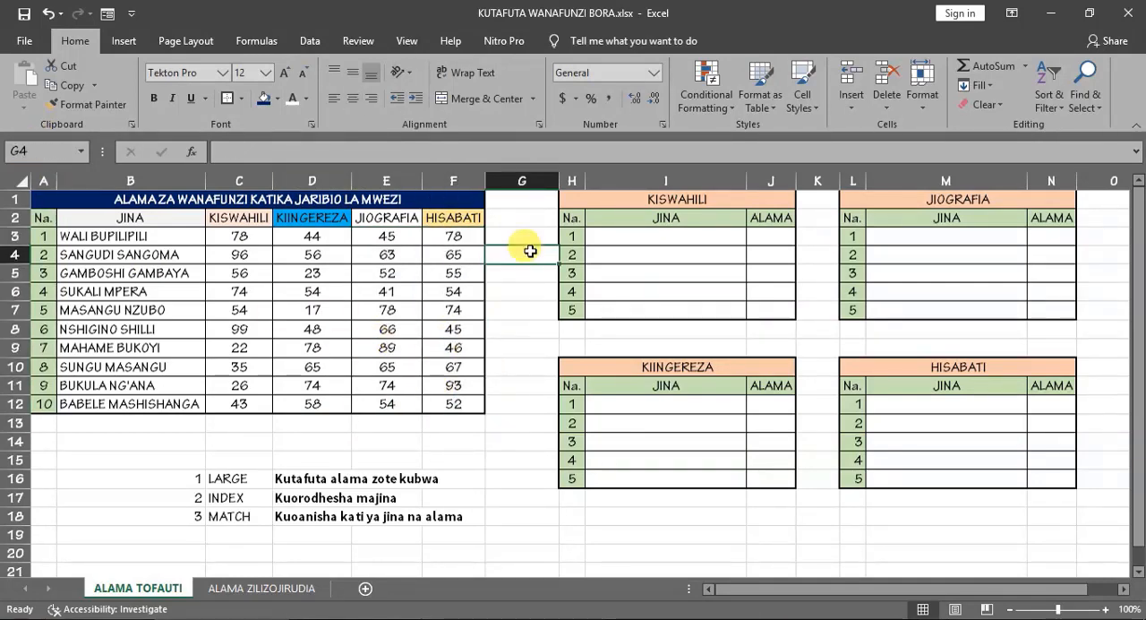
- Check the range names assigned to the student names in B3:B12 and the KIINGEREZA marks in D3:D12
left_click(114, 218)
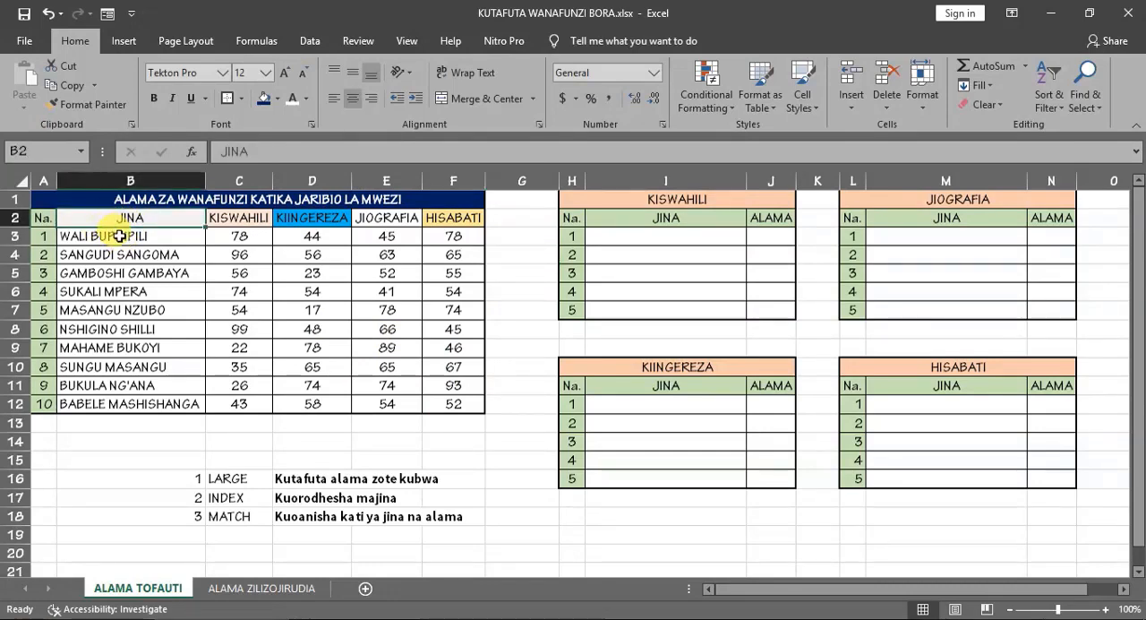
left_click_drag(114, 236, 111, 400)
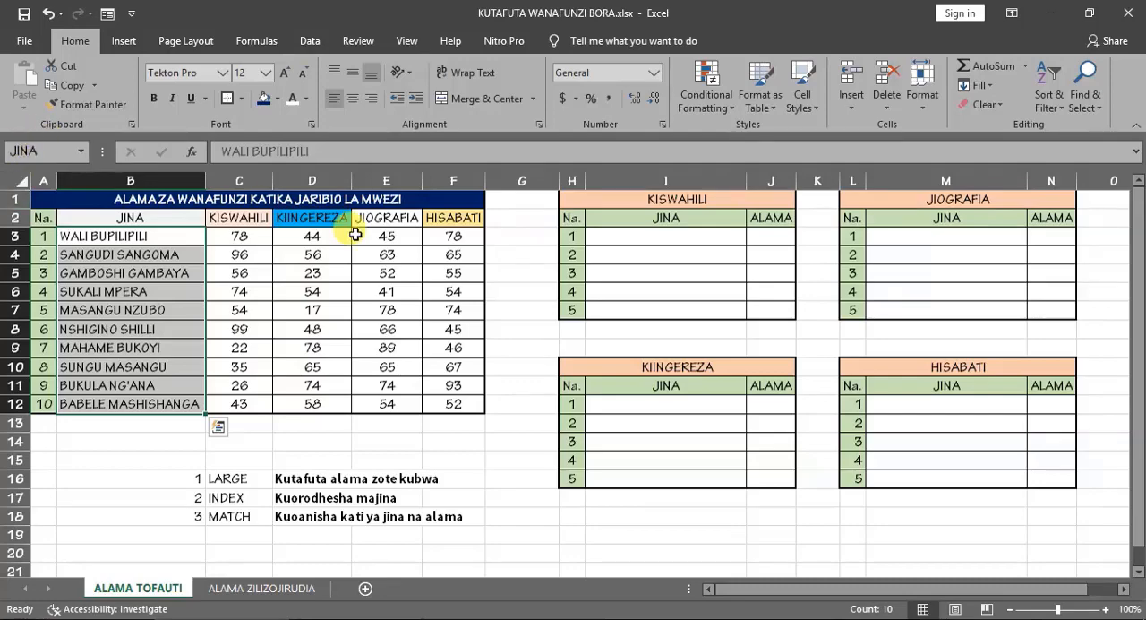
left_click_drag(315, 230, 324, 400)
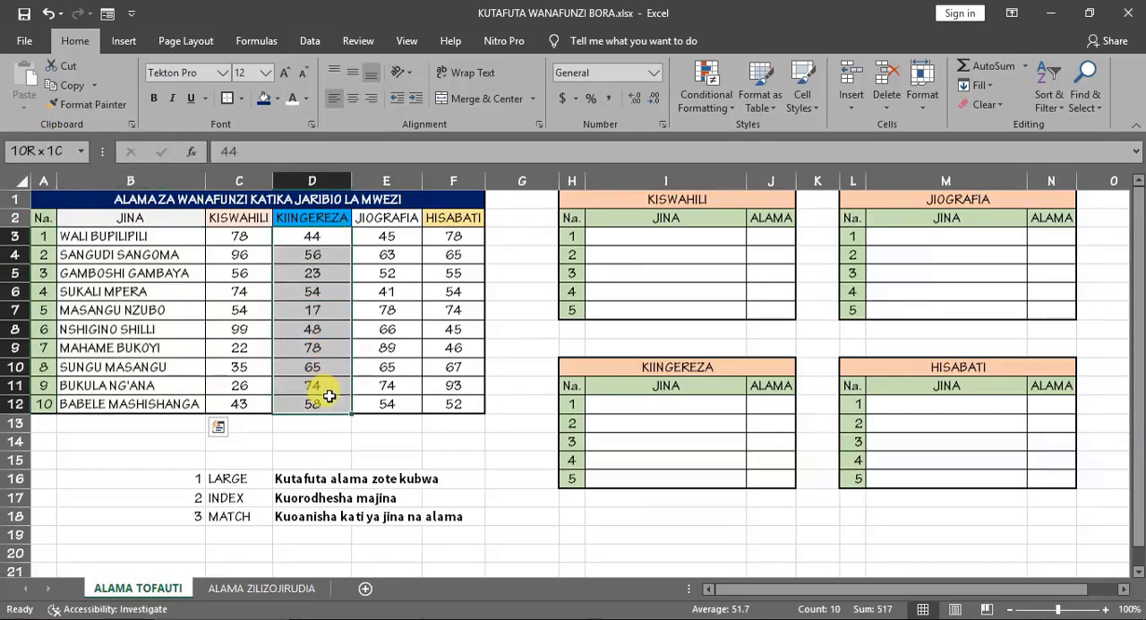
left_click(312, 292)
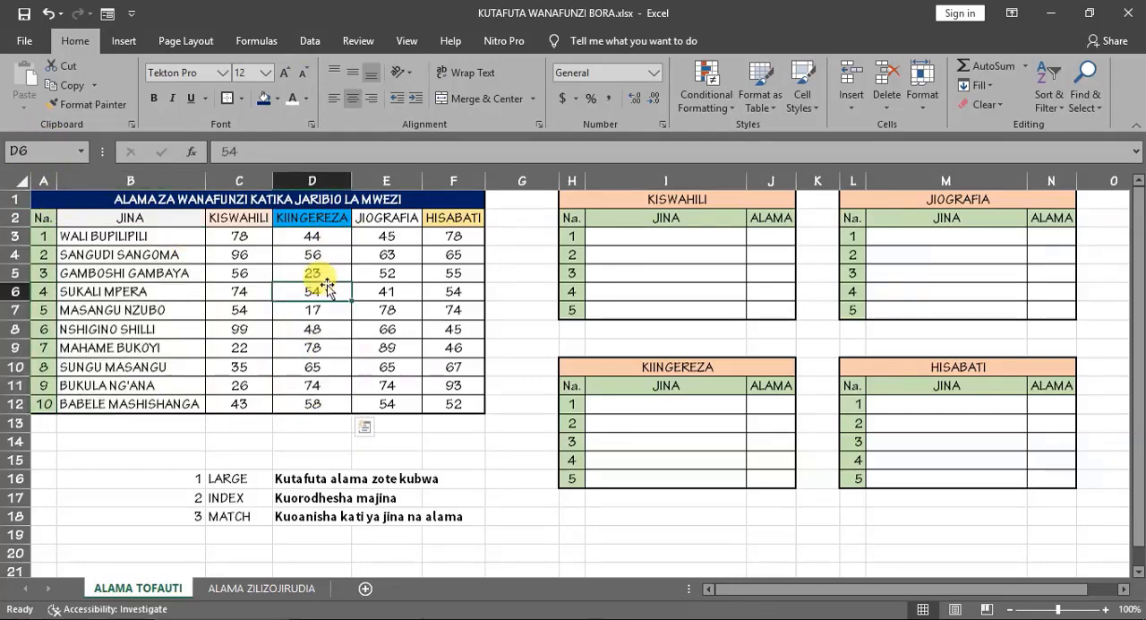
left_click(433, 296)
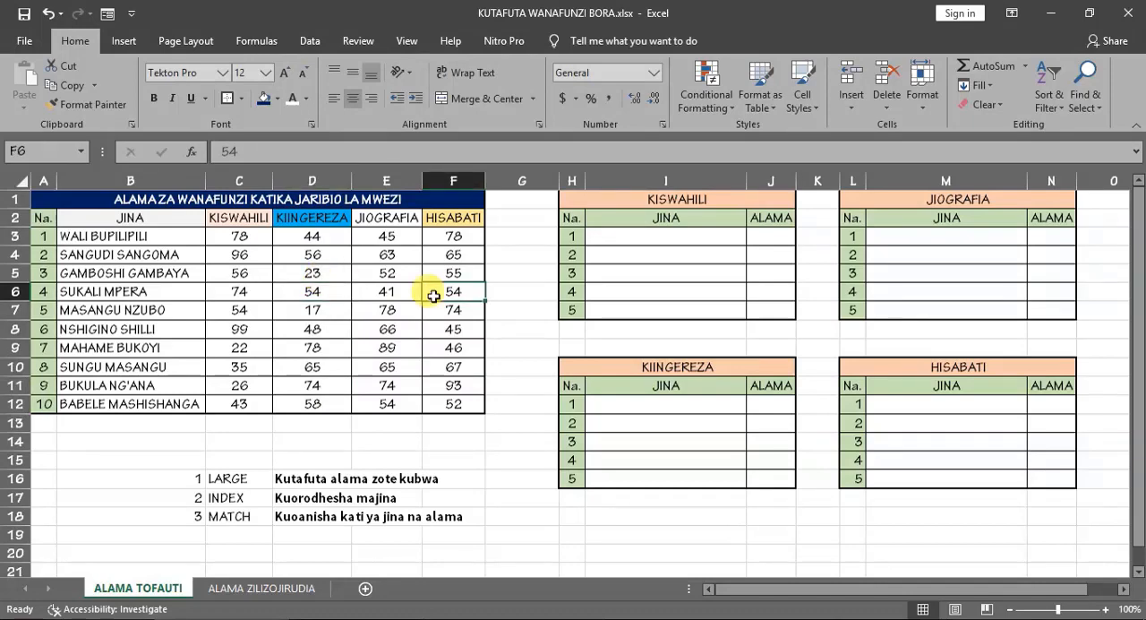
- Begin a LARGE formula across J3:J7 of the KISWAHILI ranking table, using the named range KISWAHILI as the array
left_click(779, 234)
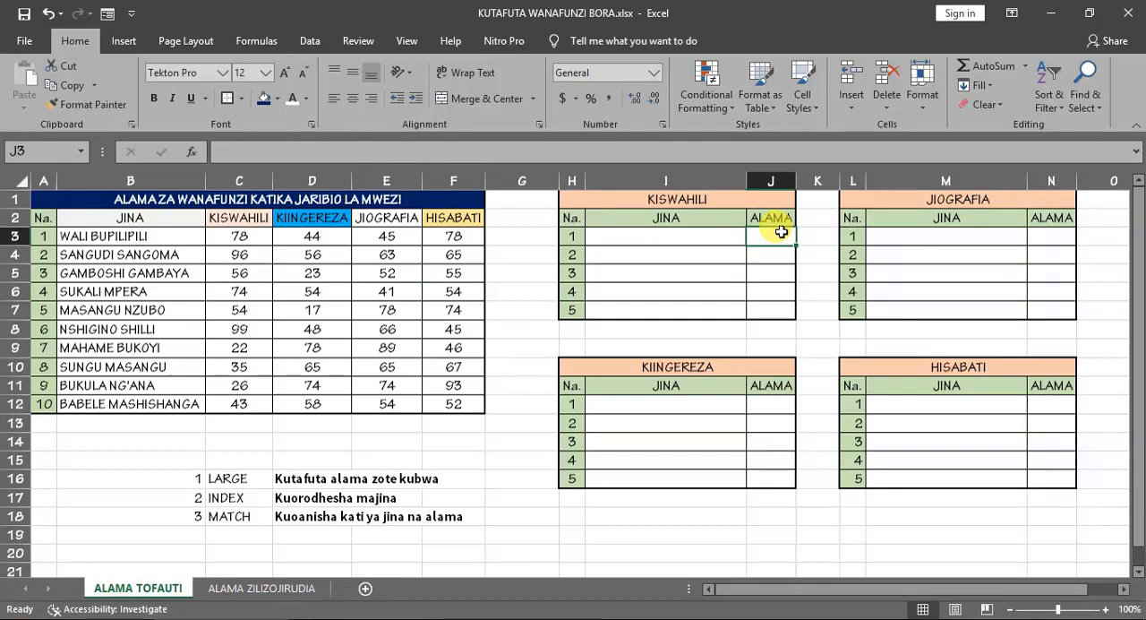
left_click(229, 478)
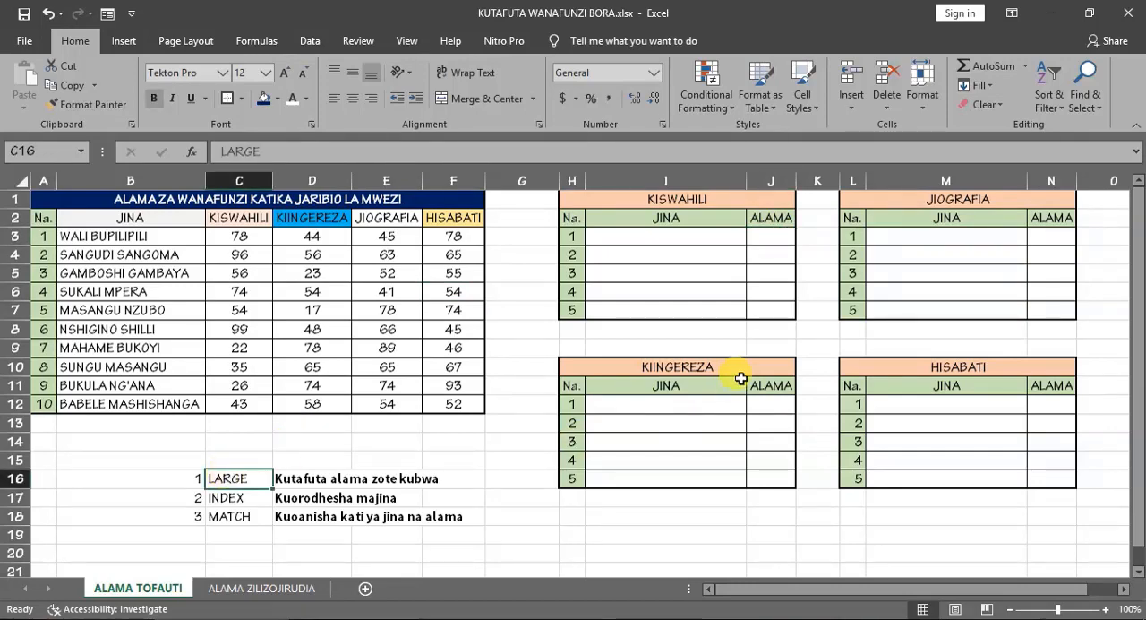
left_click(766, 238)
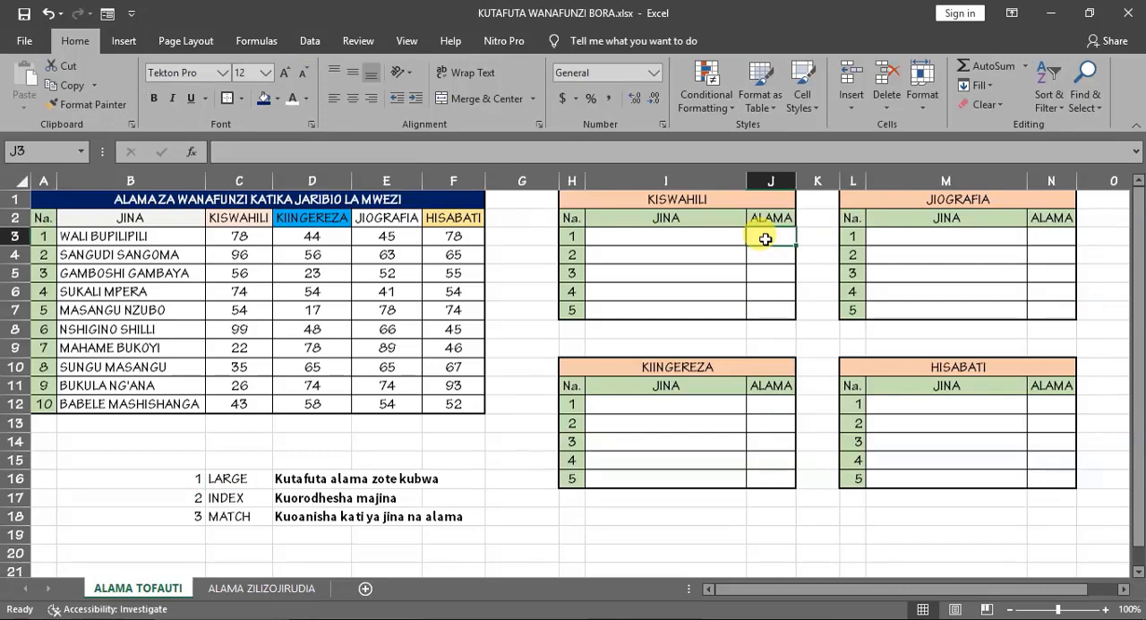
left_click_drag(766, 238, 768, 304)
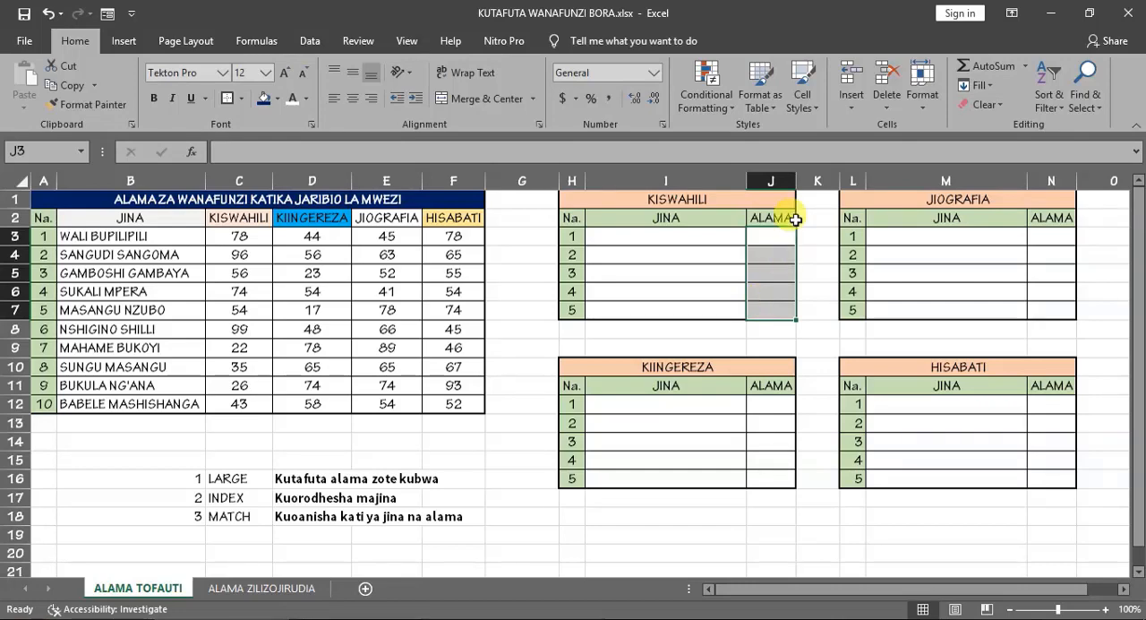
type("=")
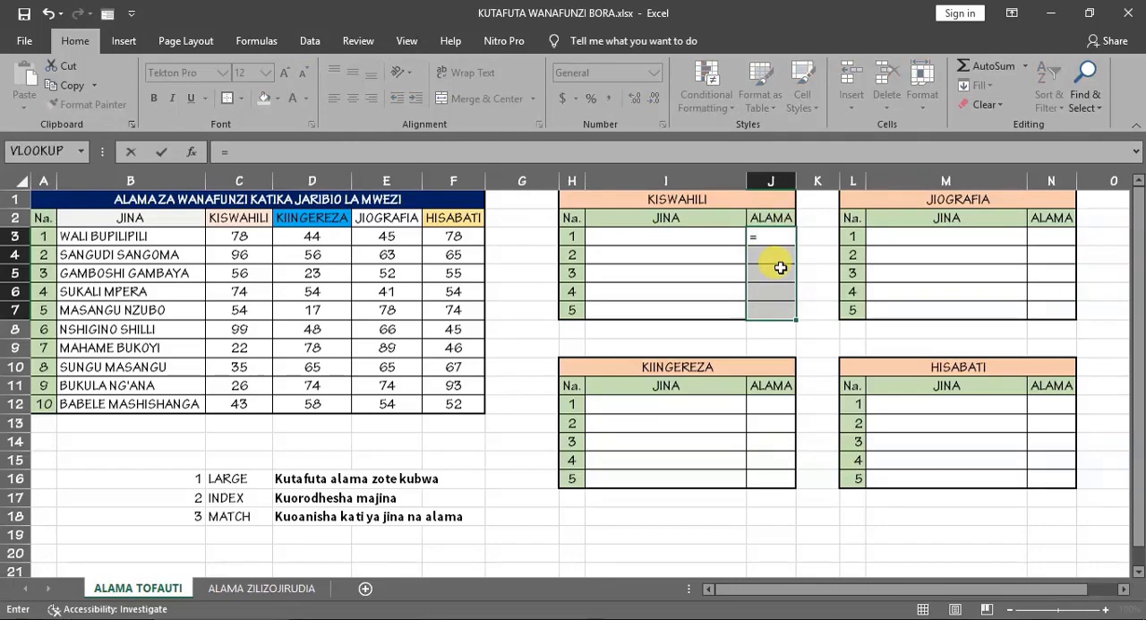
type("LARGE")
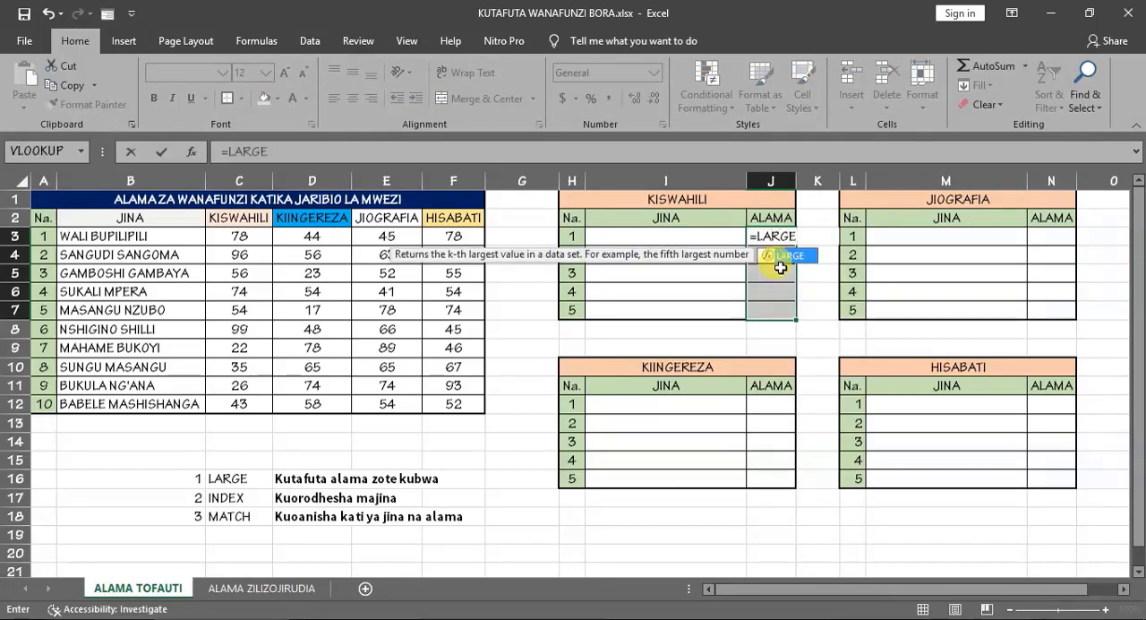
double_click(788, 256)
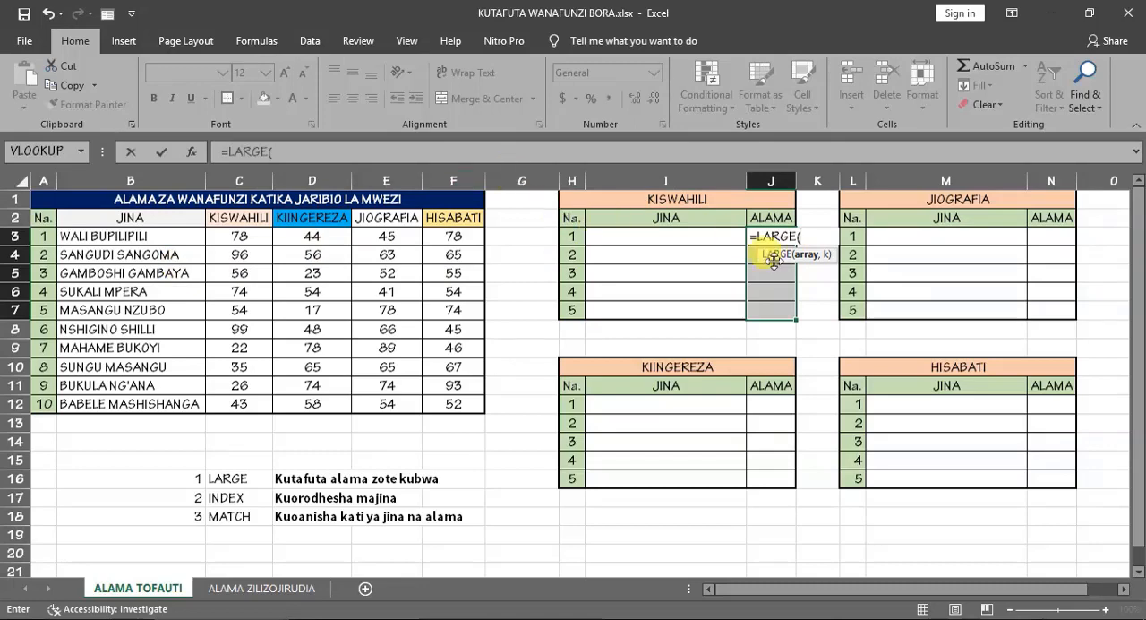
type("KIS")
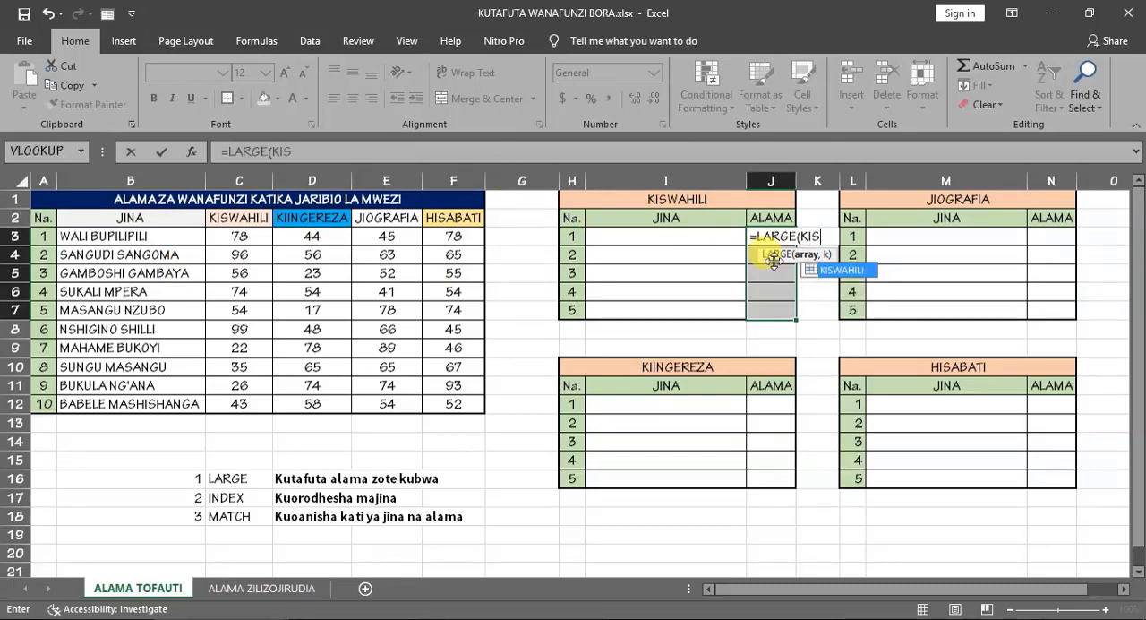
double_click(842, 270)
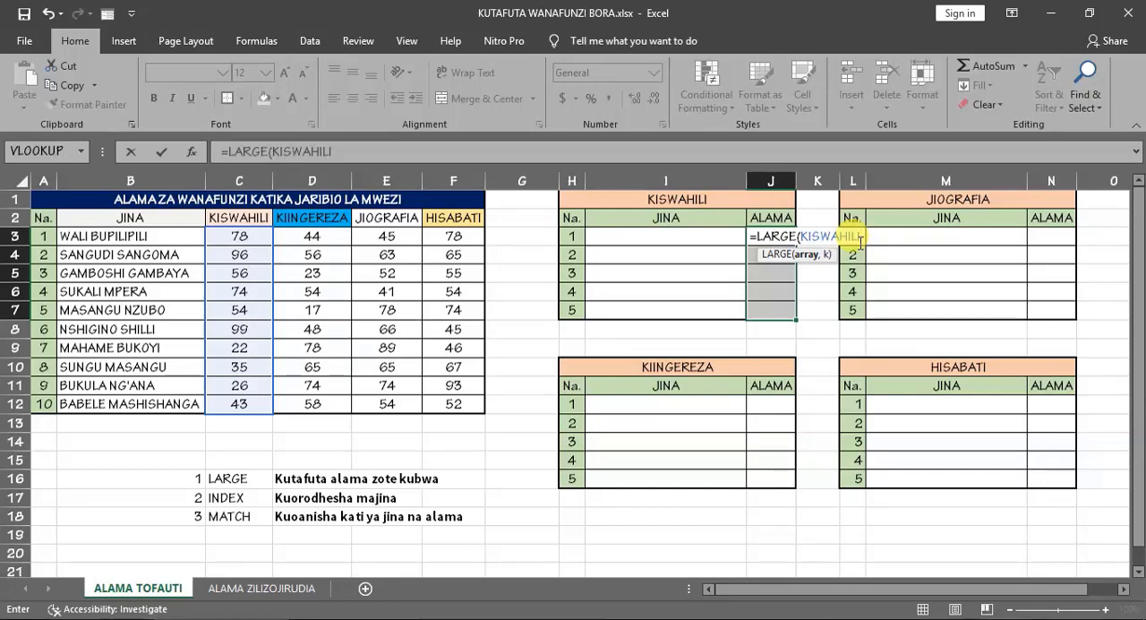
type(",")
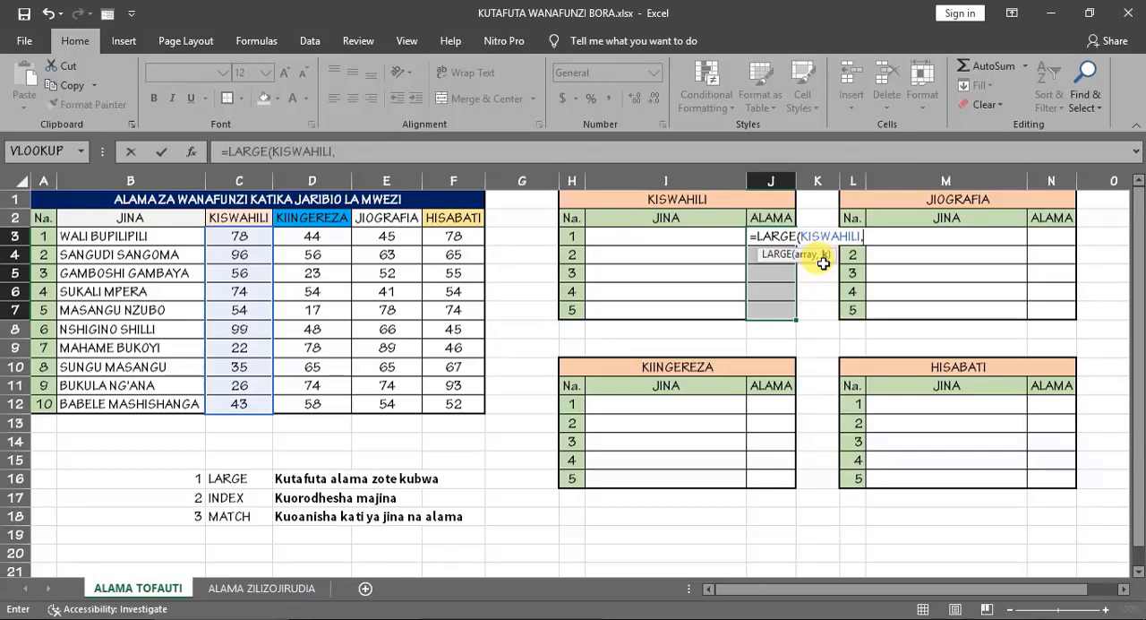
- Complete the LARGE formula with the constant {1;2;3;4;5} as k and enter it as an array formula in J3:J7
type("{")
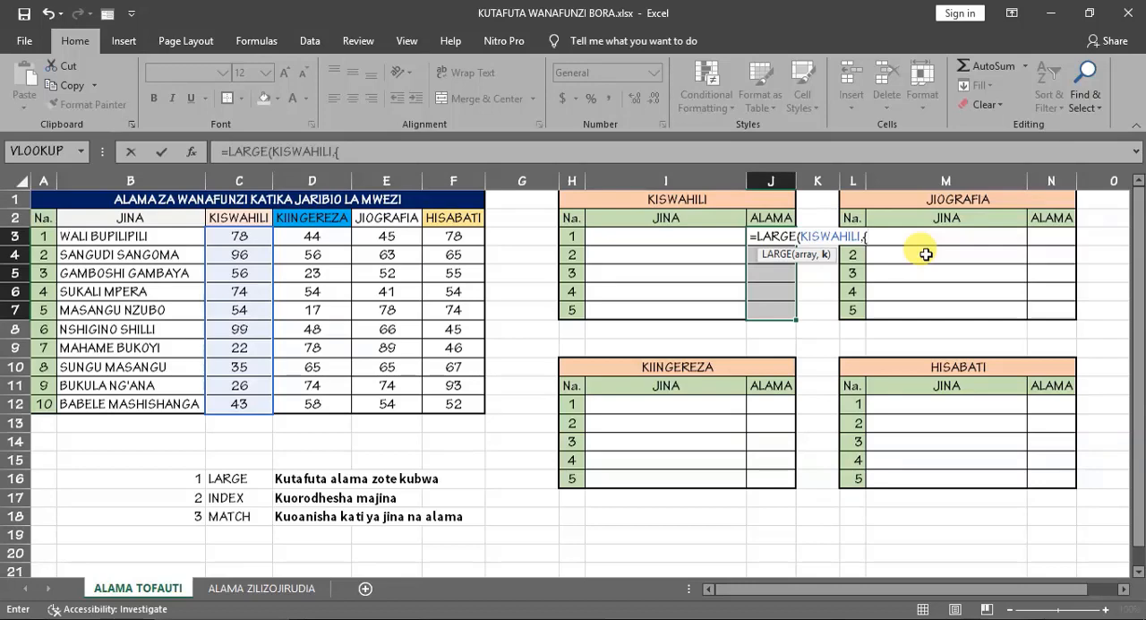
type("1;2;3;4;5")
type("}")
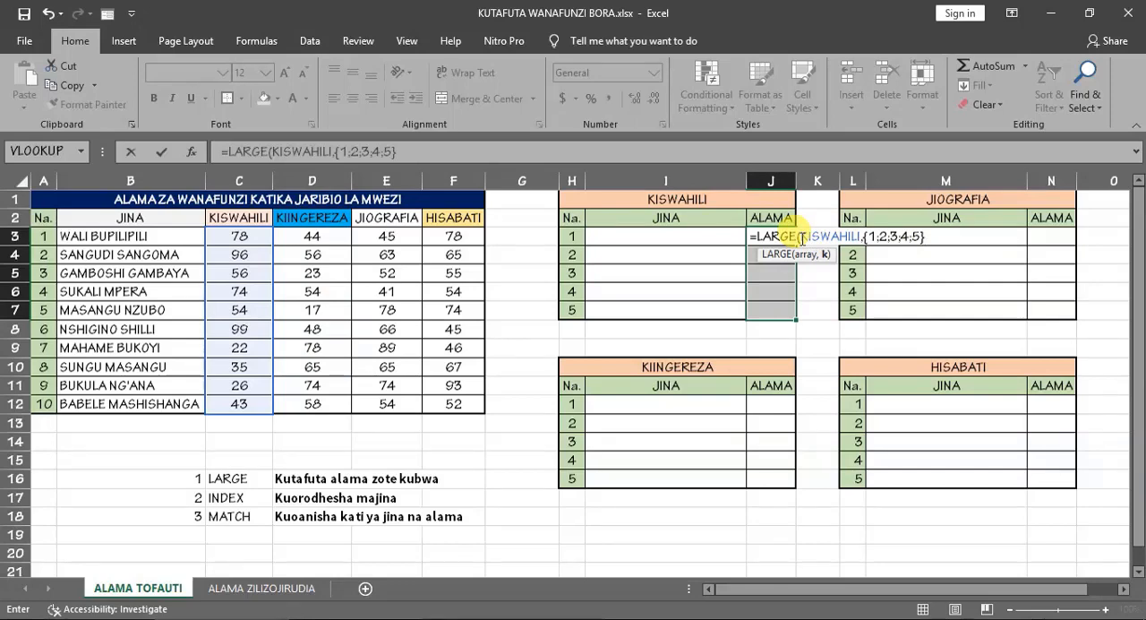
type(")")
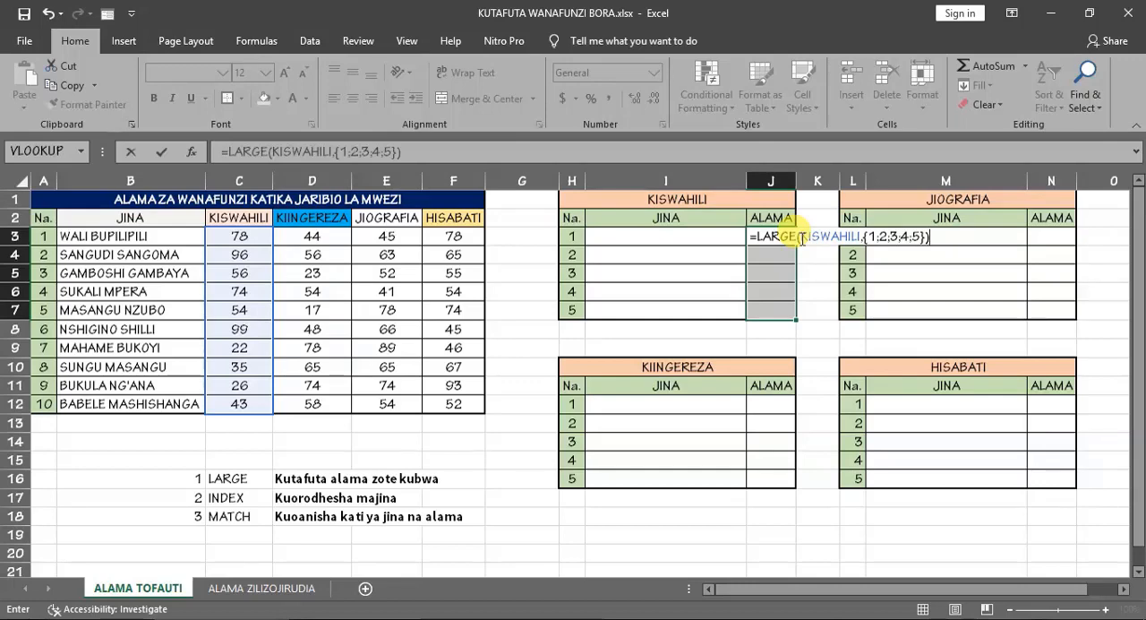
key("ctrl+shift+Return")
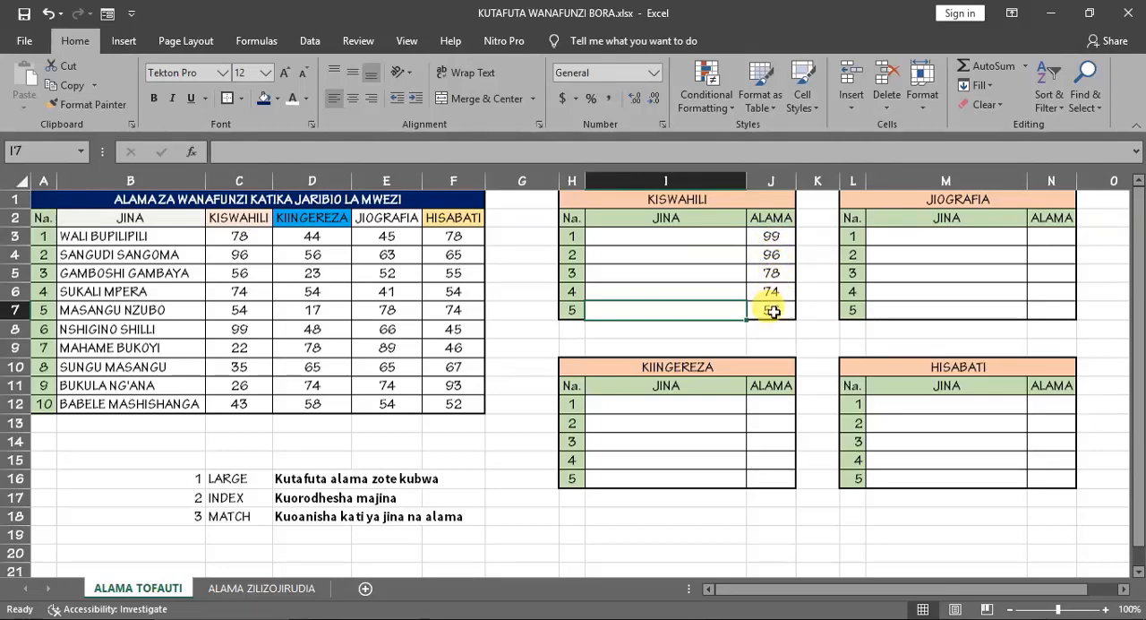
- Compare the KISWAHILI marks in column C with the top five marks in the KISWAHILI ranking table
left_click_drag(227, 238, 235, 388)
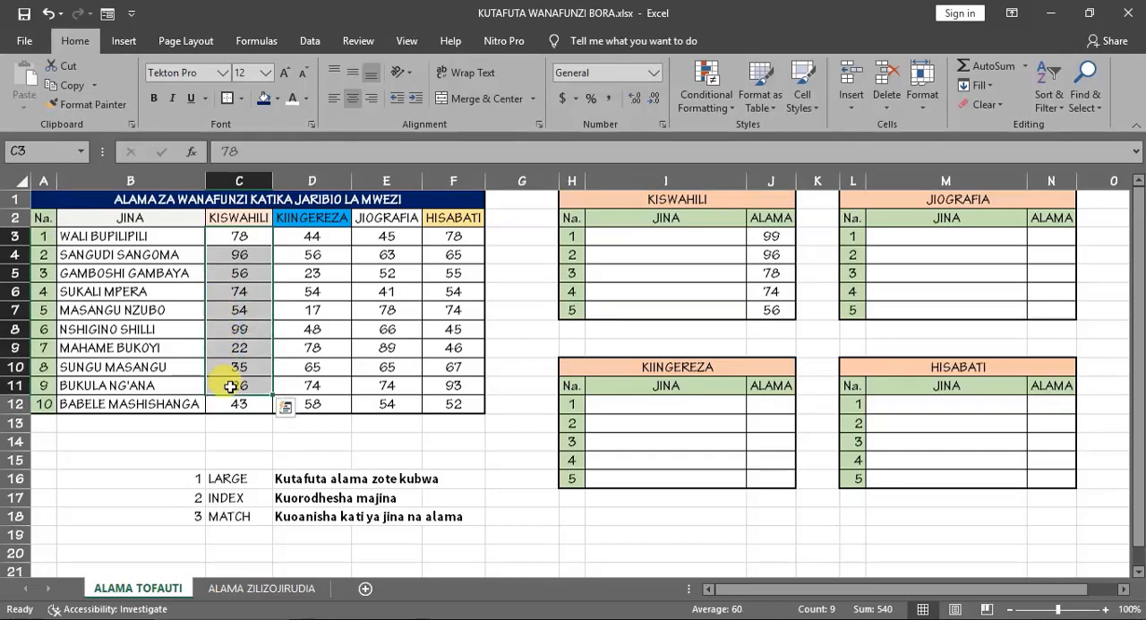
left_click(236, 332)
left_click(238, 256)
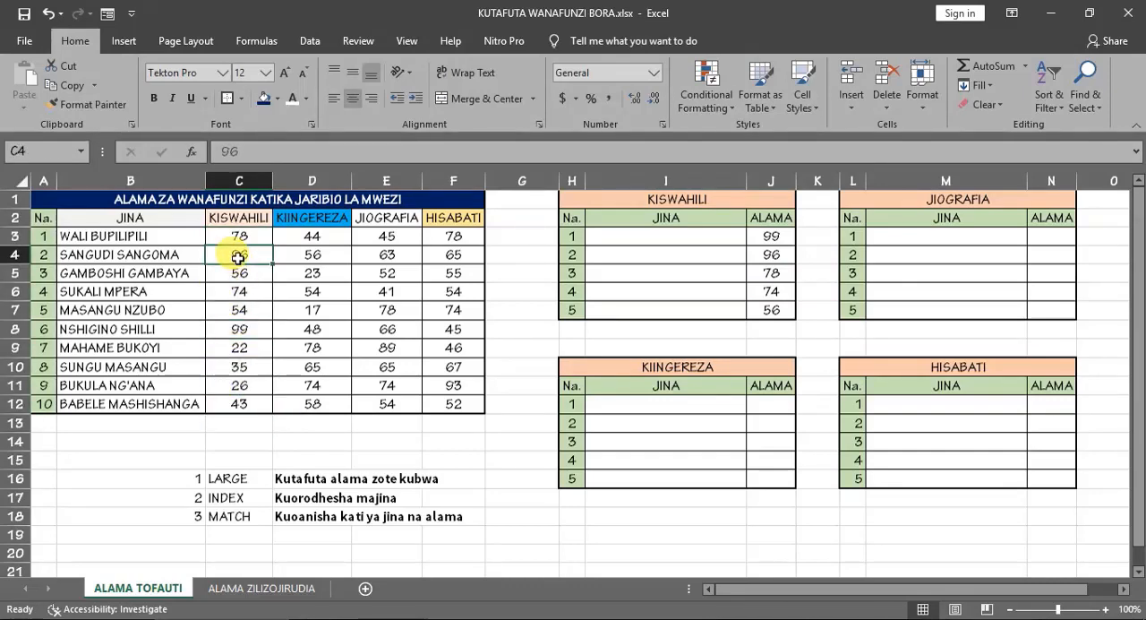
left_click(234, 273)
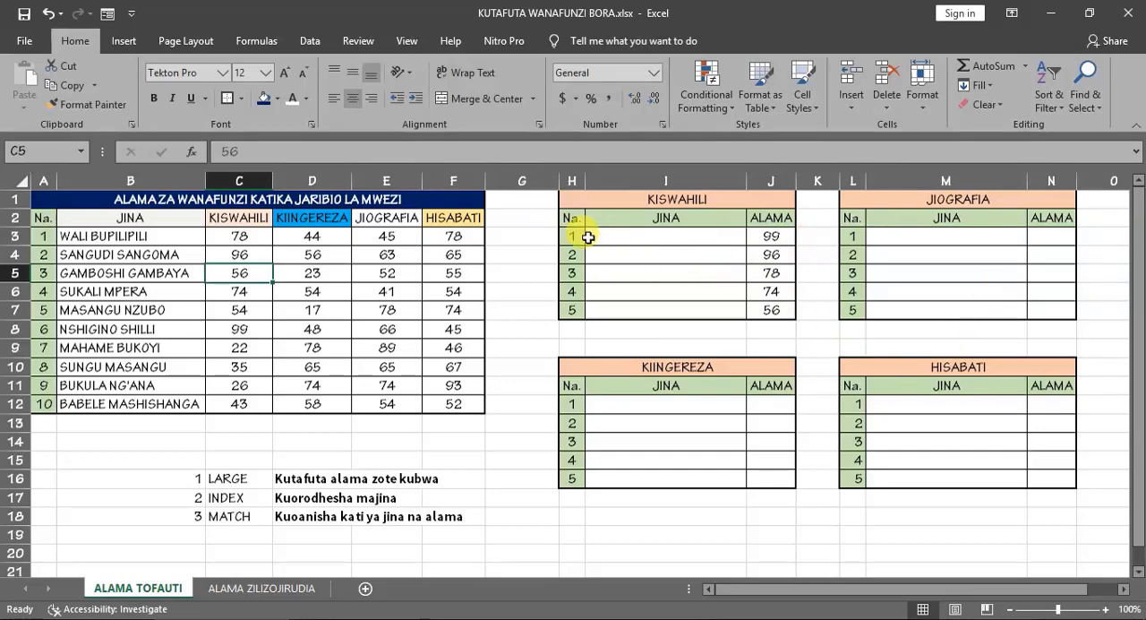
- Fill the LARGE cell C16 in the function list with standard green
left_click(686, 240)
left_click(226, 473)
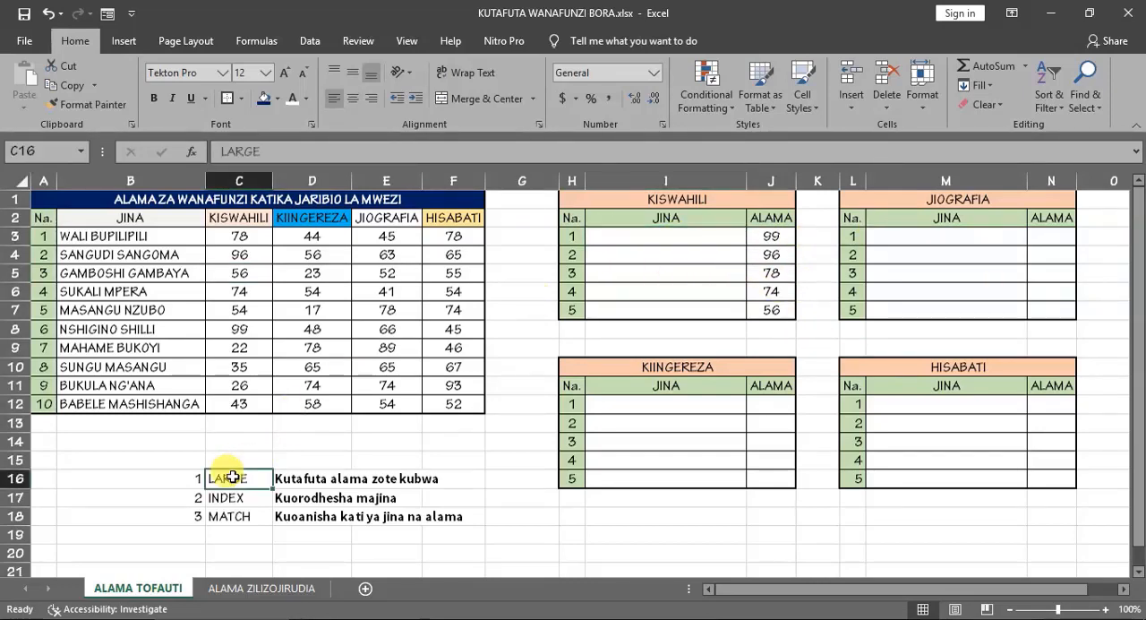
left_click(264, 101)
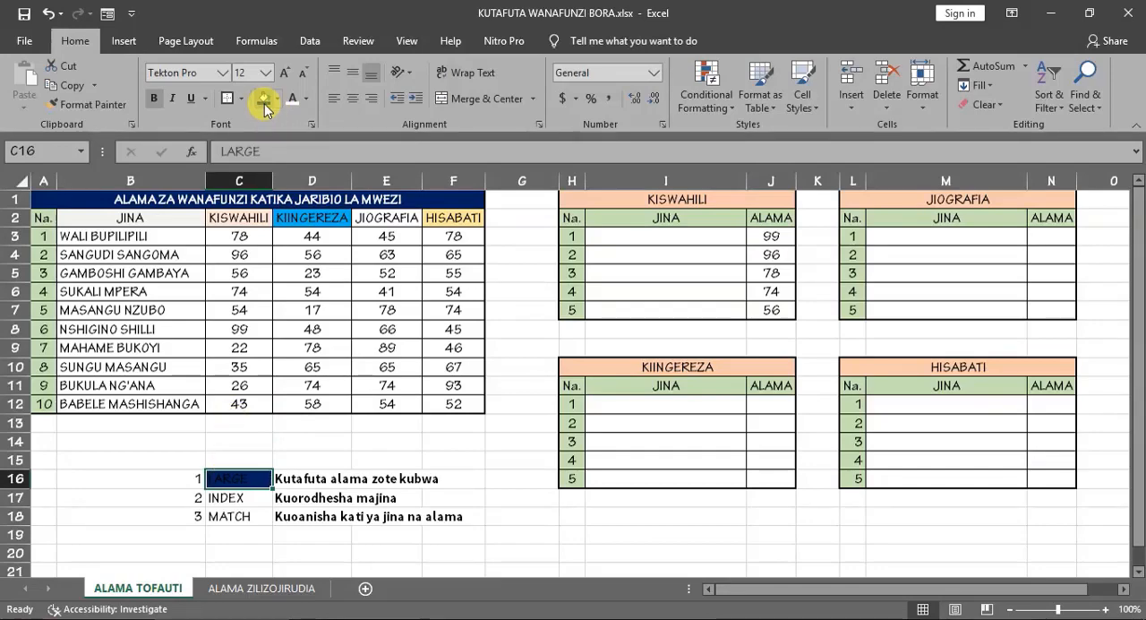
left_click(277, 99)
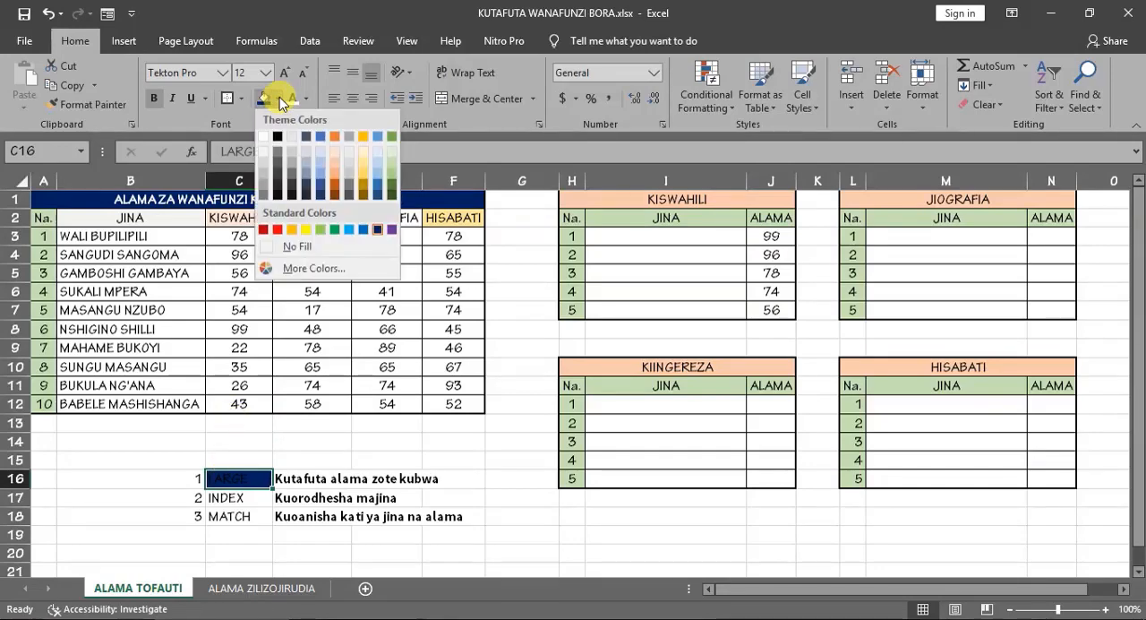
left_click(335, 229)
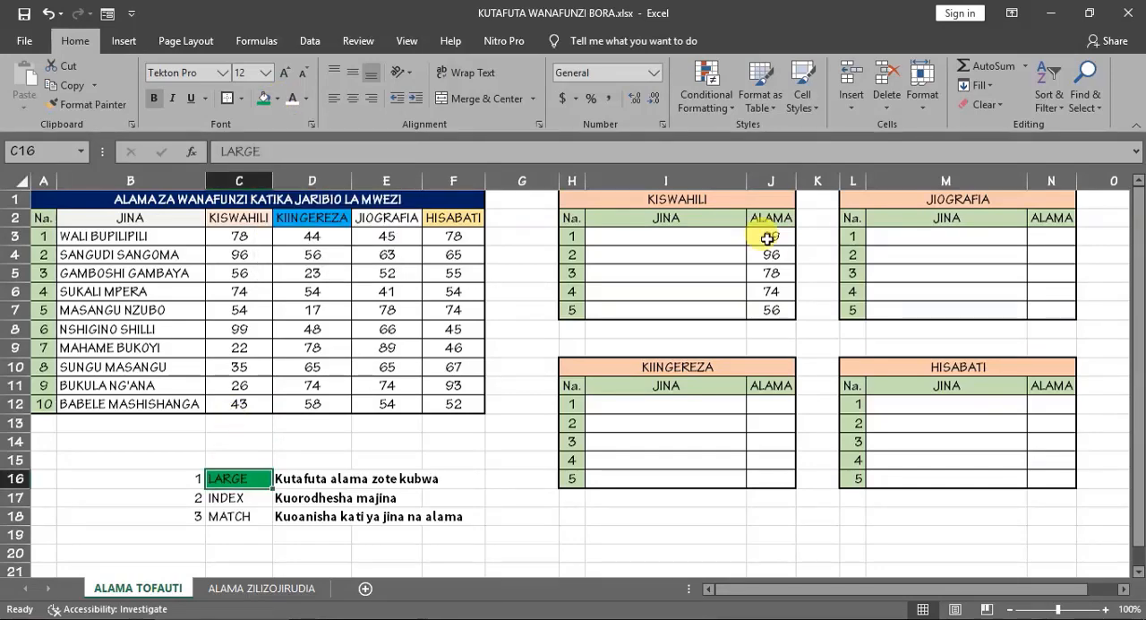
- Enter =INDEX(JINA,6) in I3 of the KISWAHILI ranking table and compare the returned name with row 8
left_click(224, 499)
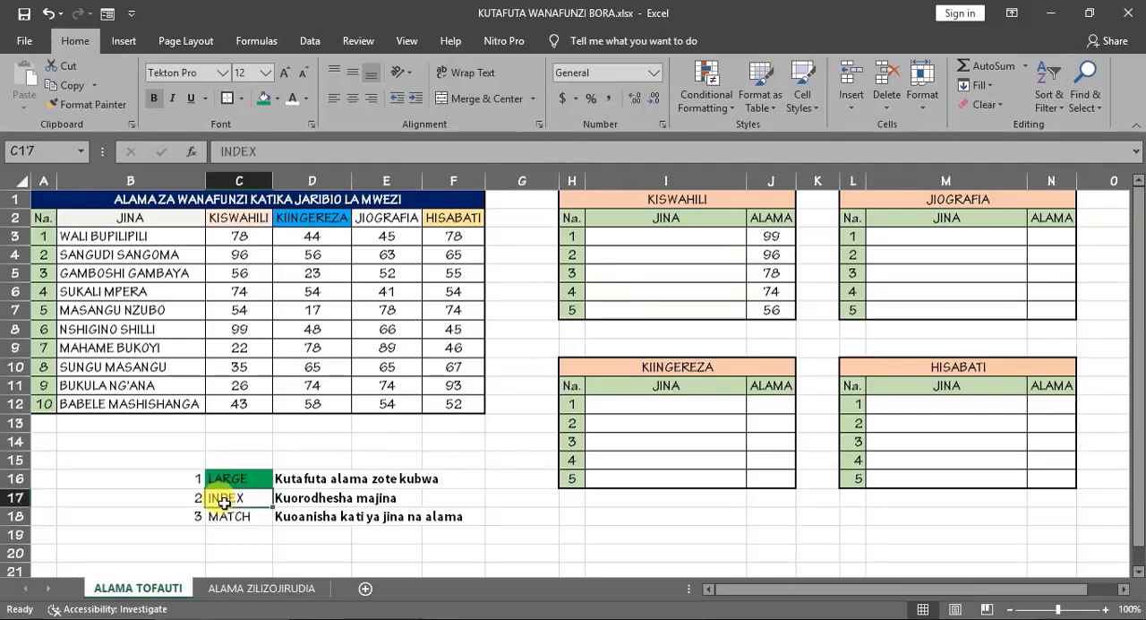
left_click(683, 241)
type("=INDEX")
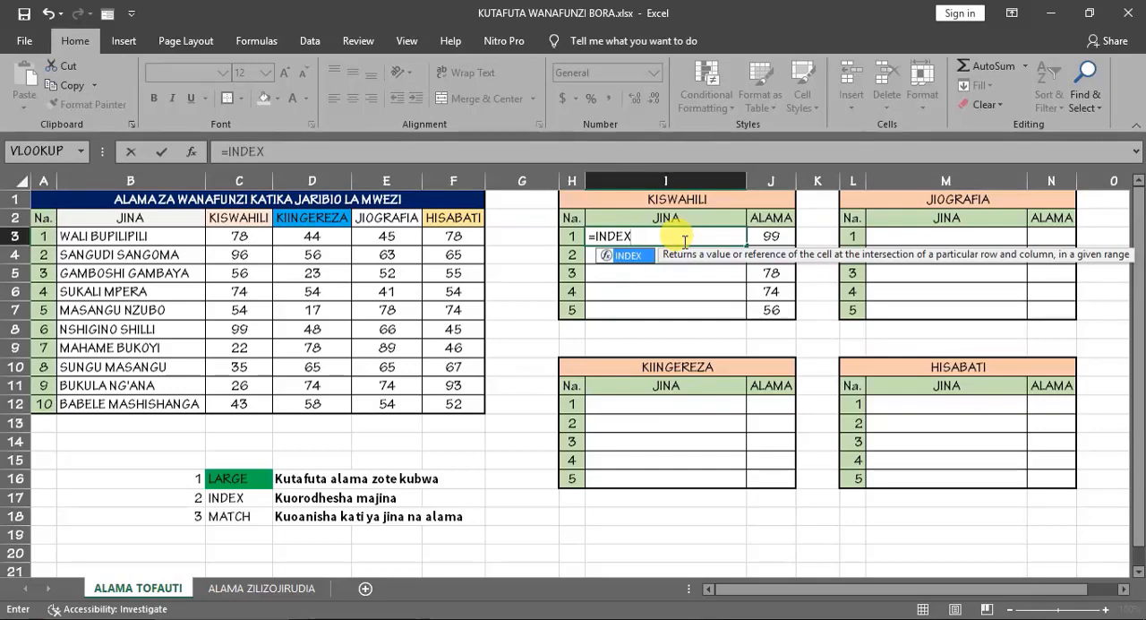
type("(")
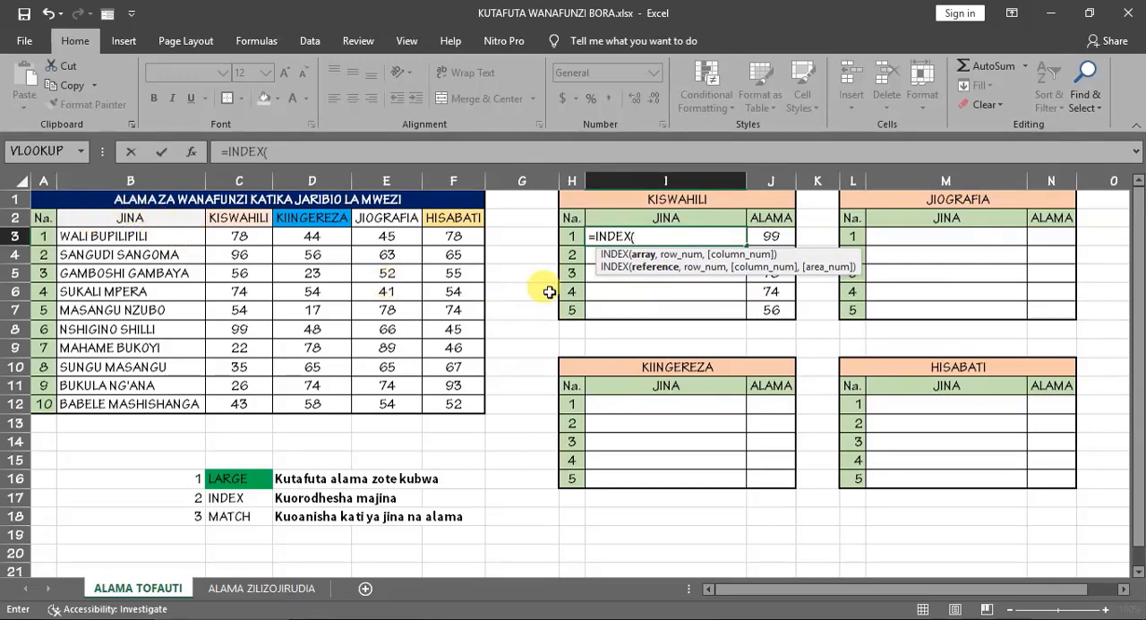
type("JI")
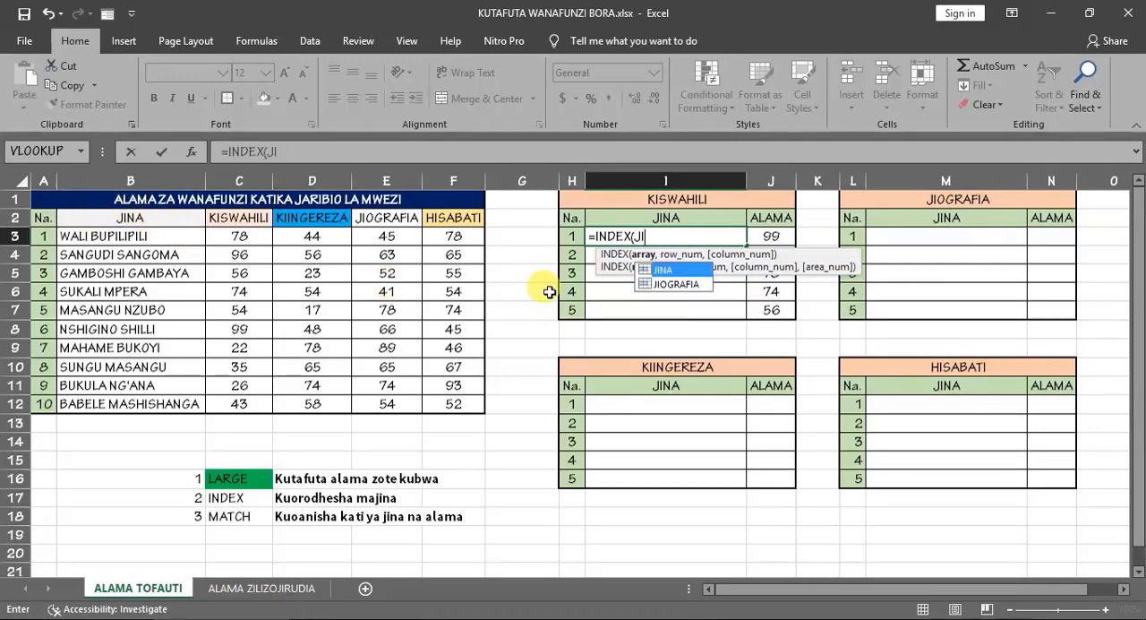
double_click(678, 270)
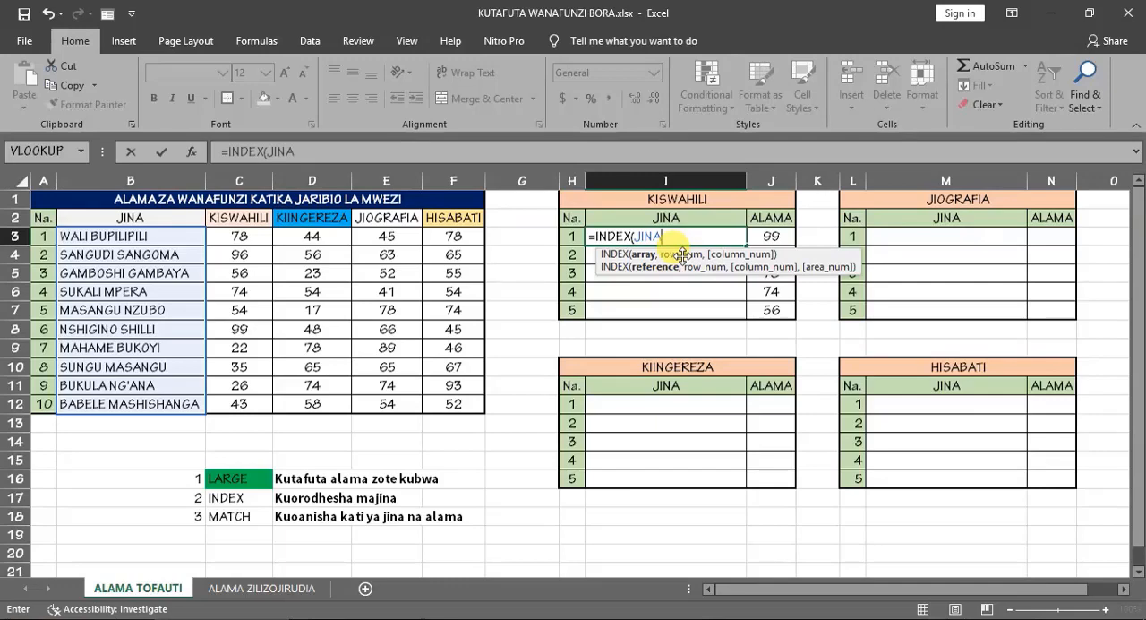
type(",")
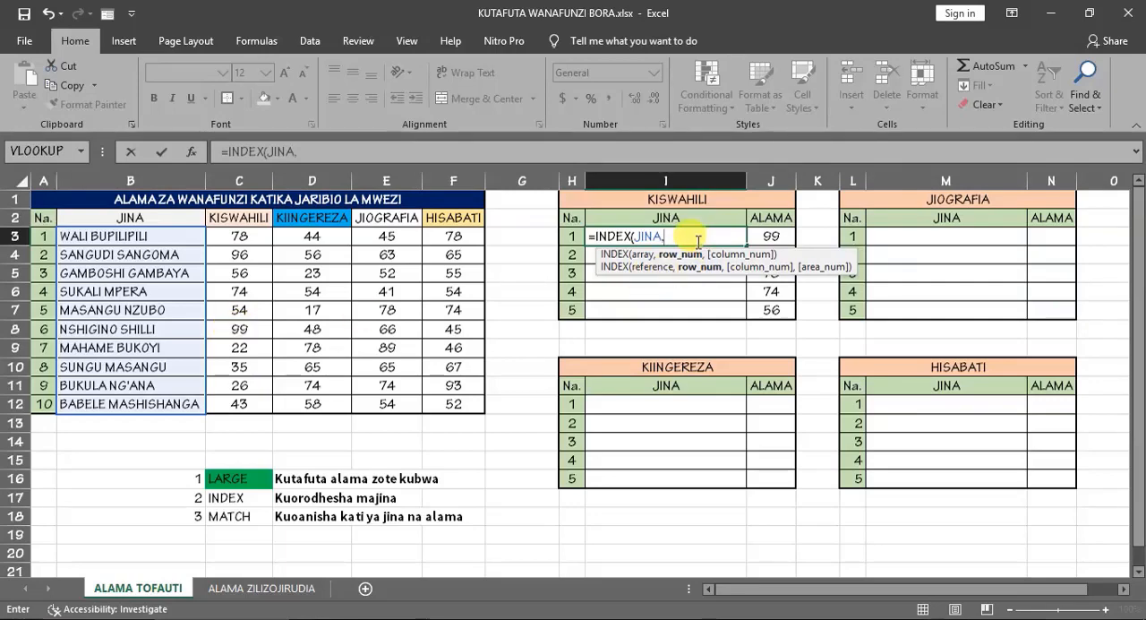
type("6")
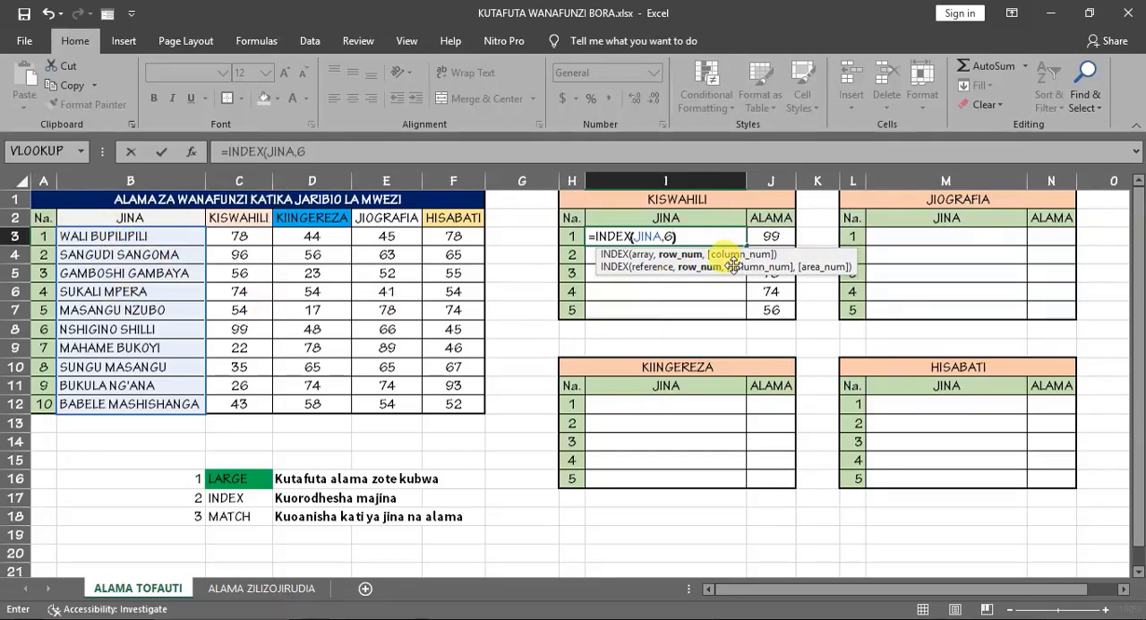
key("Return")
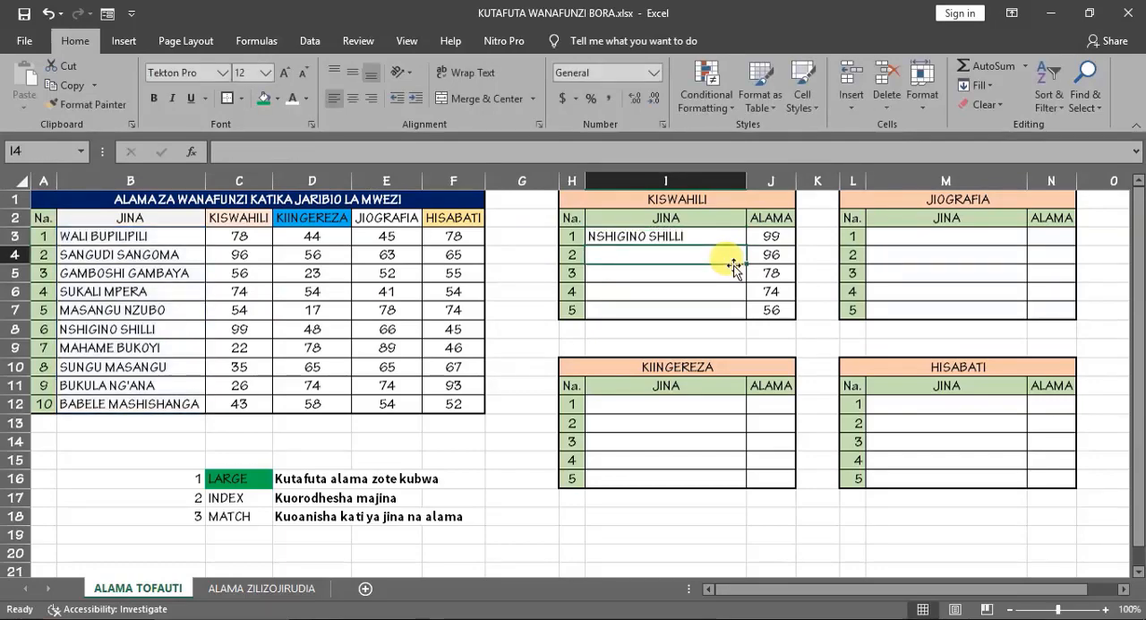
left_click(657, 237)
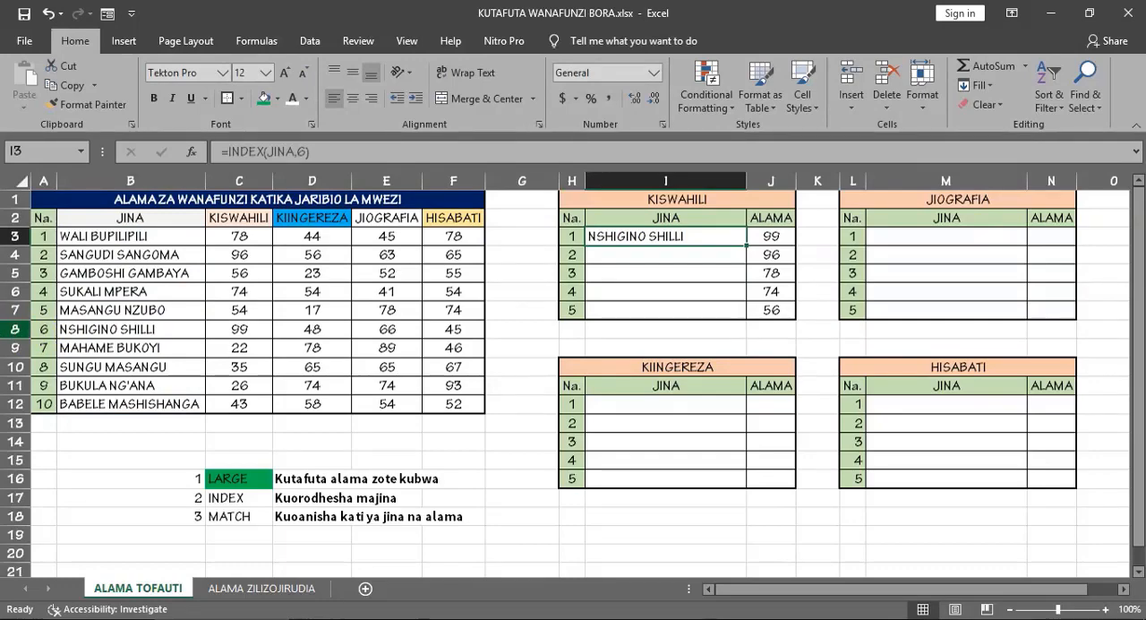
left_click(15, 329)
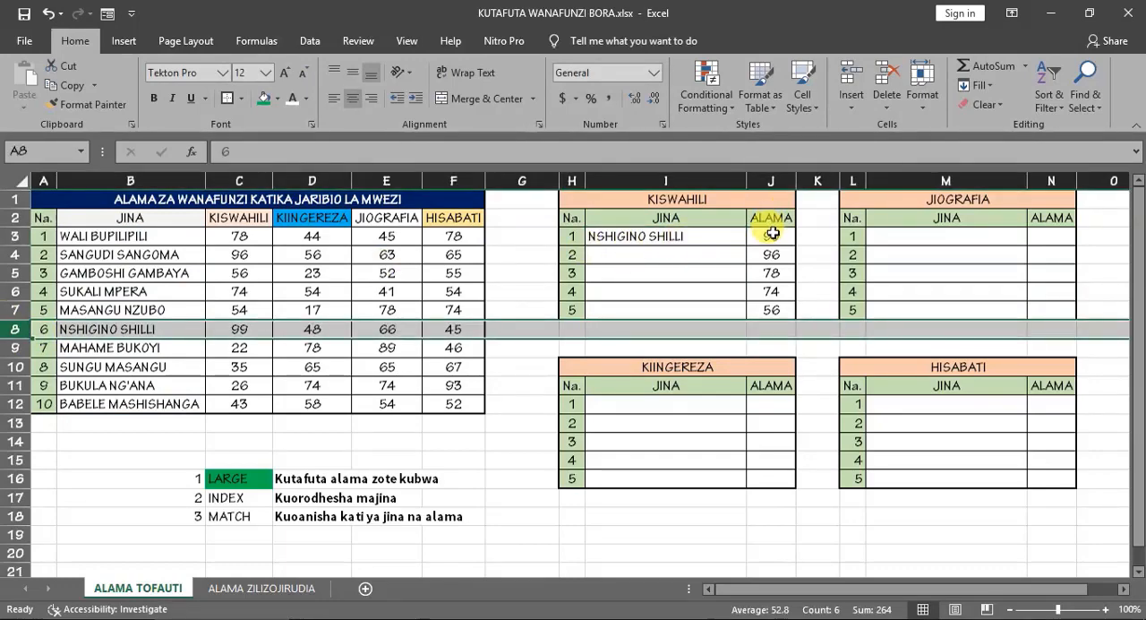
left_click(707, 235)
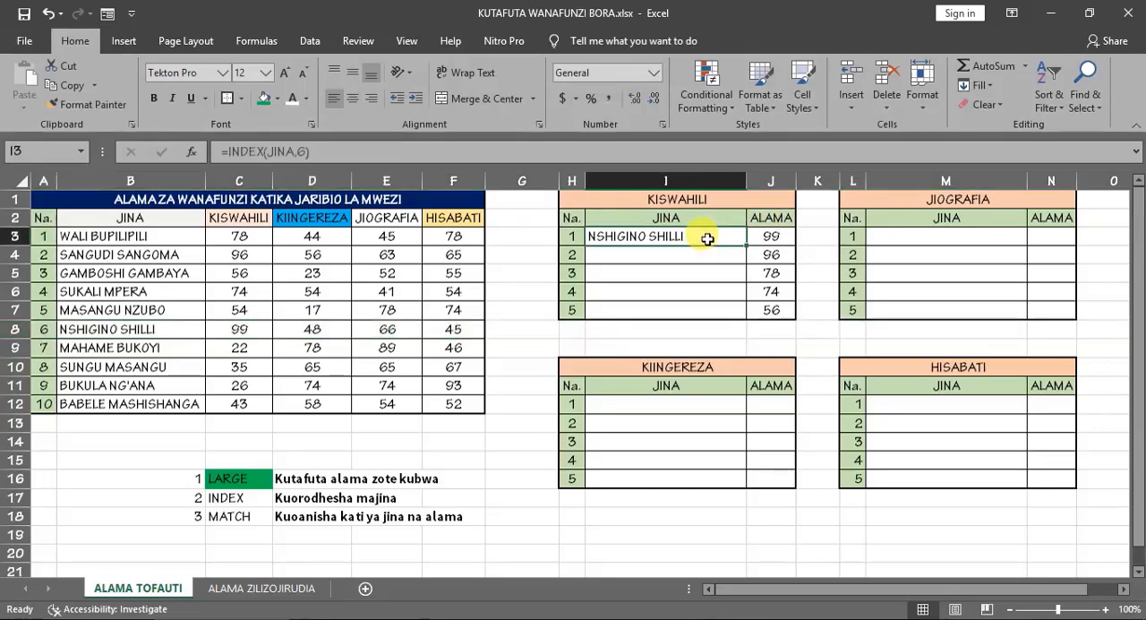
- Replace the row number in I3's INDEX formula with a MATCH function using J3 as the lookup value
left_click(785, 254)
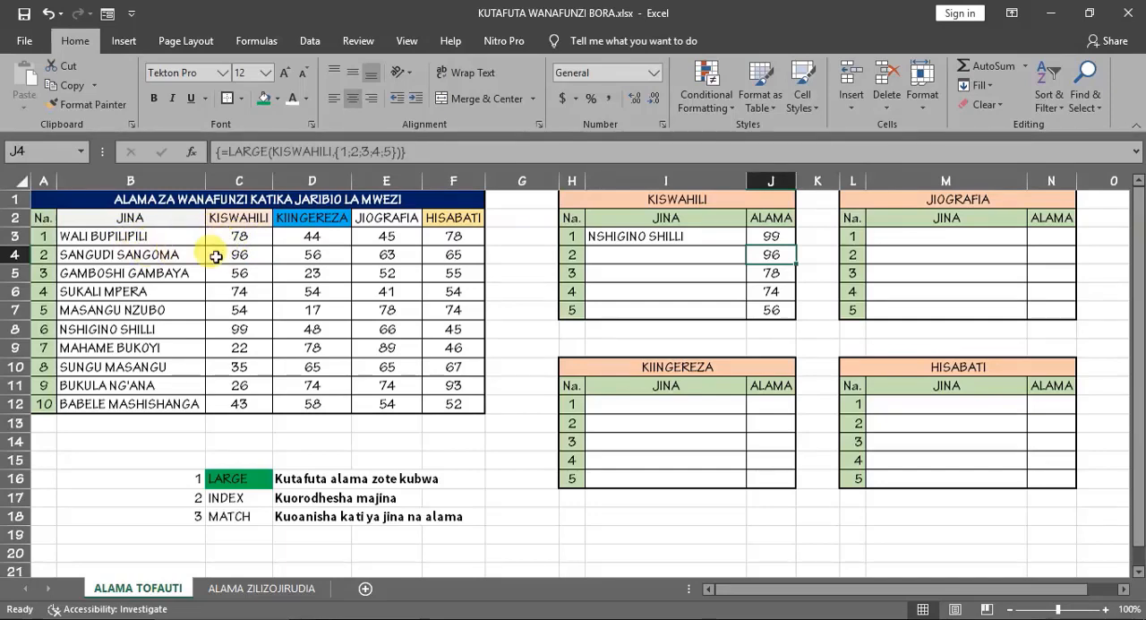
left_click(639, 241)
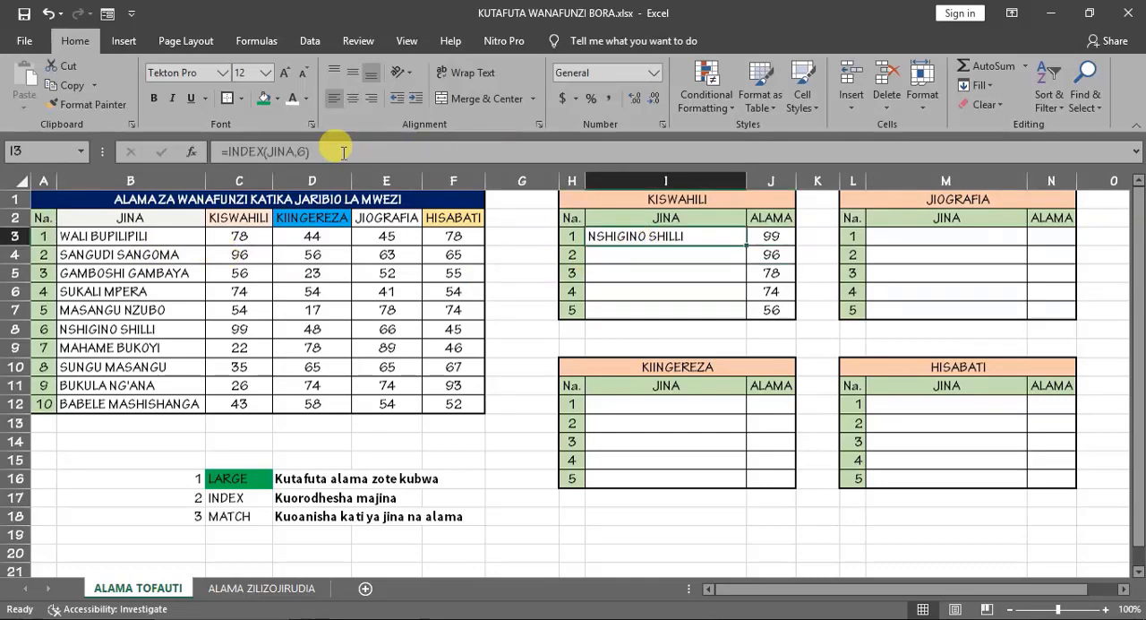
left_click(305, 152)
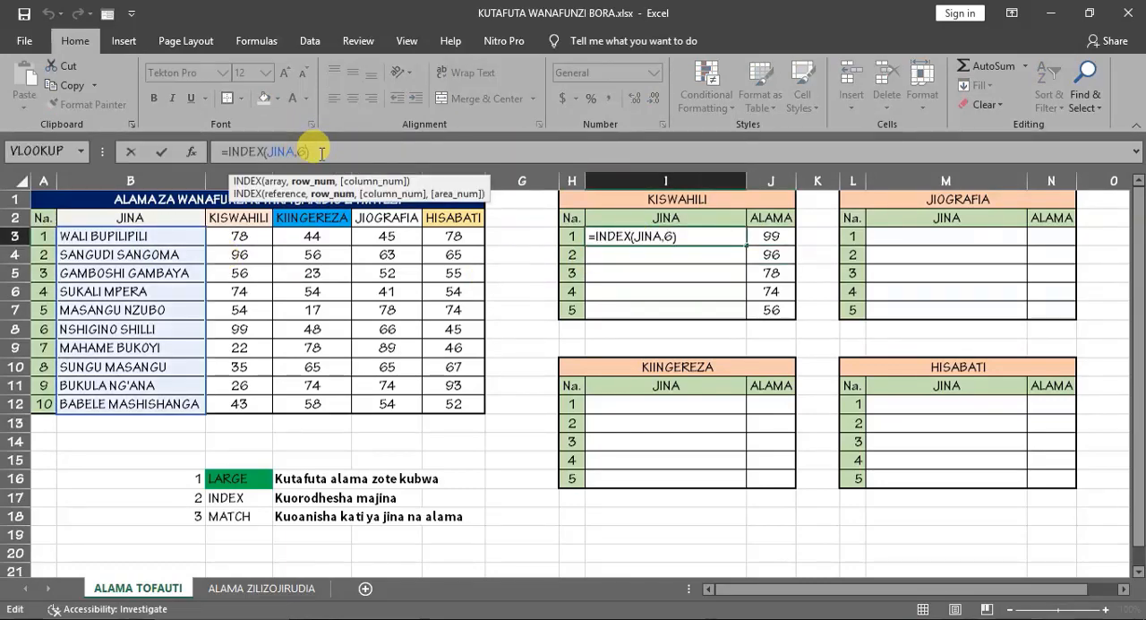
double_click(303, 151)
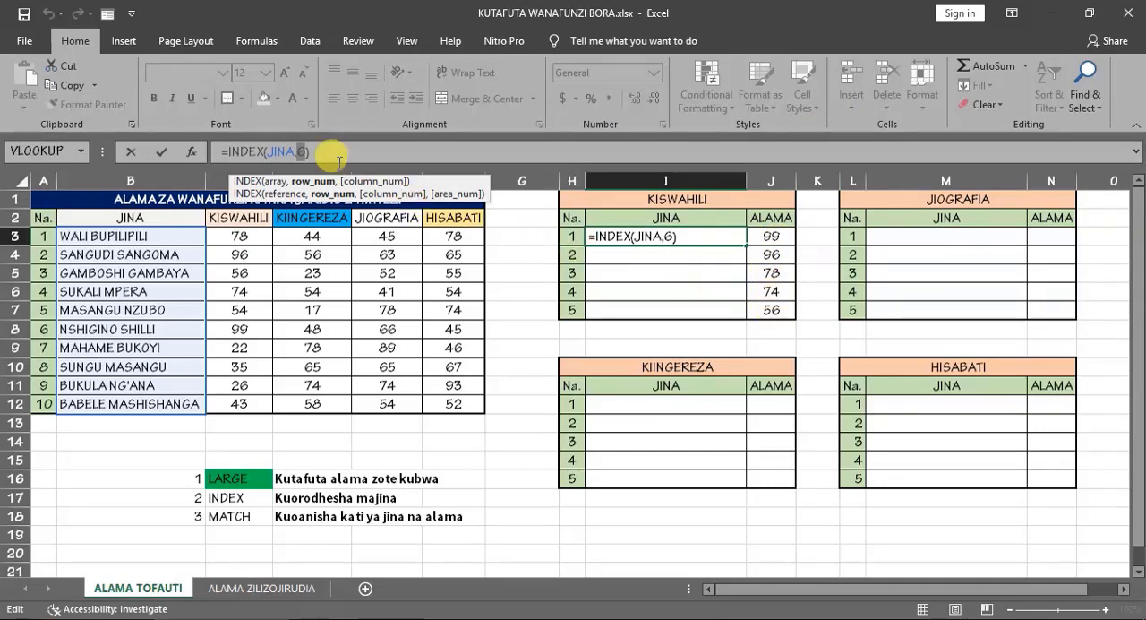
type("MATCH")
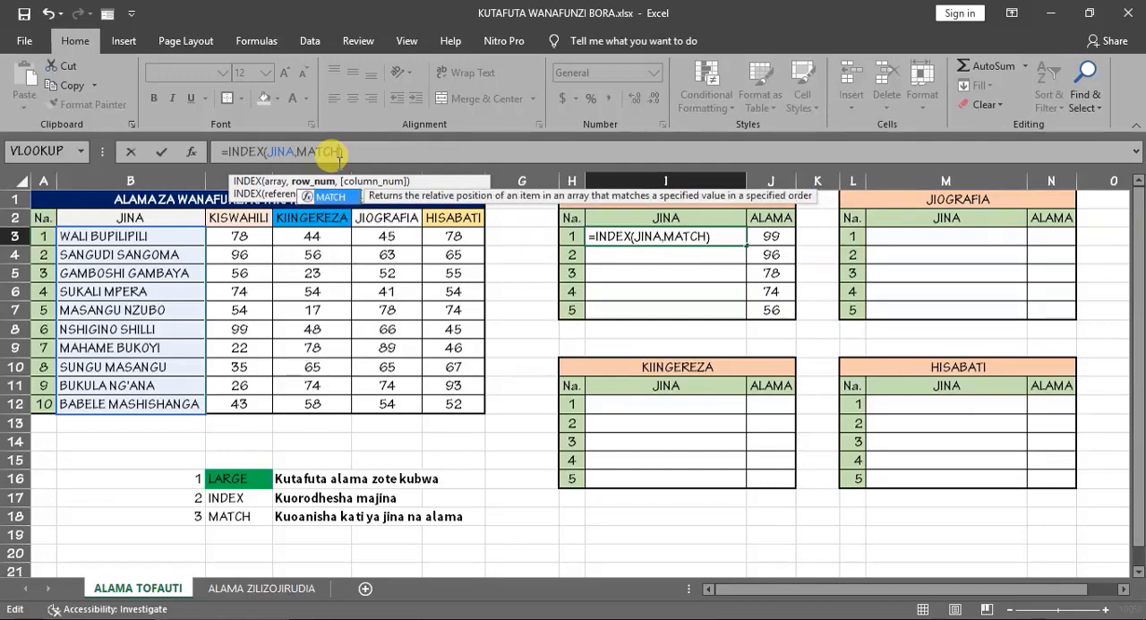
type("(")
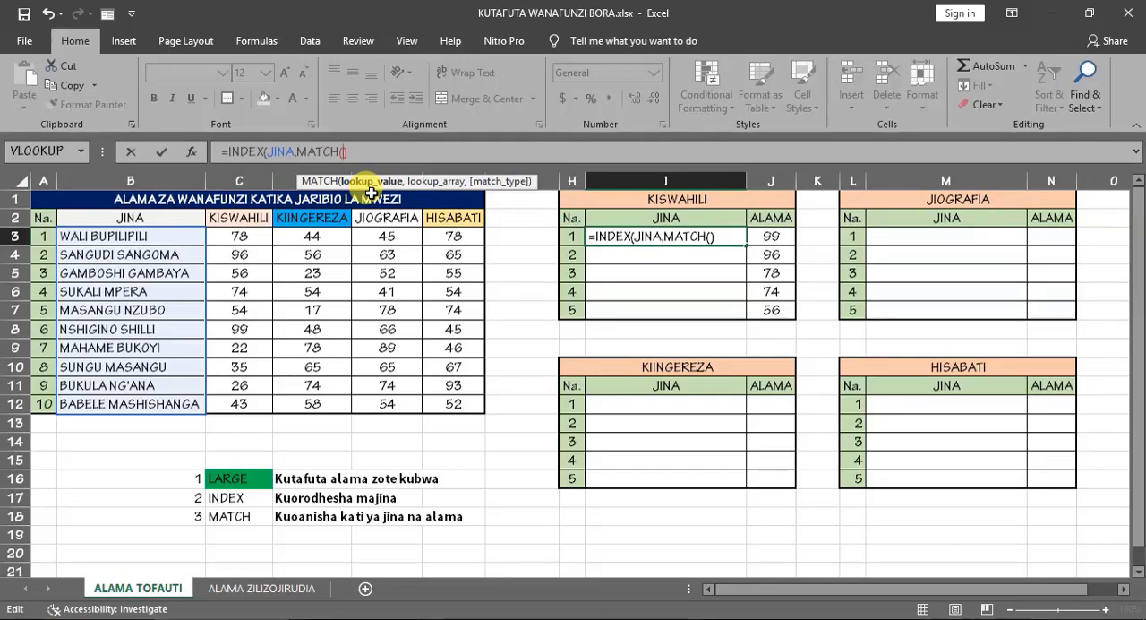
left_click(779, 235)
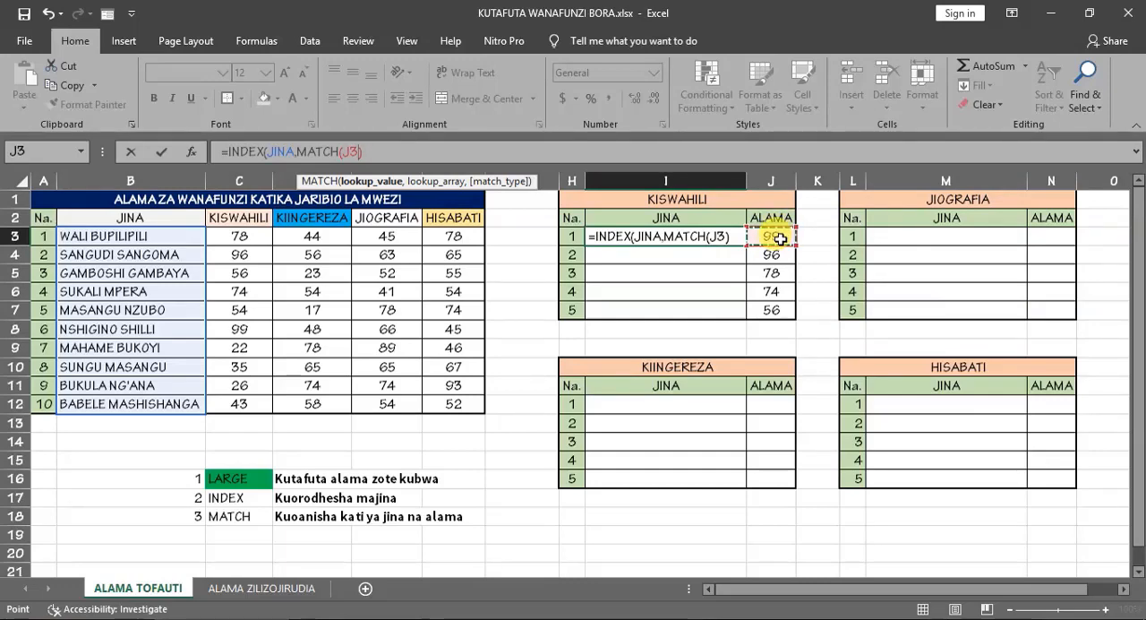
- Complete the MATCH in I3 with the named range KISWAHILI as lookup array and 0 for exact match, and enter the formula
type(",")
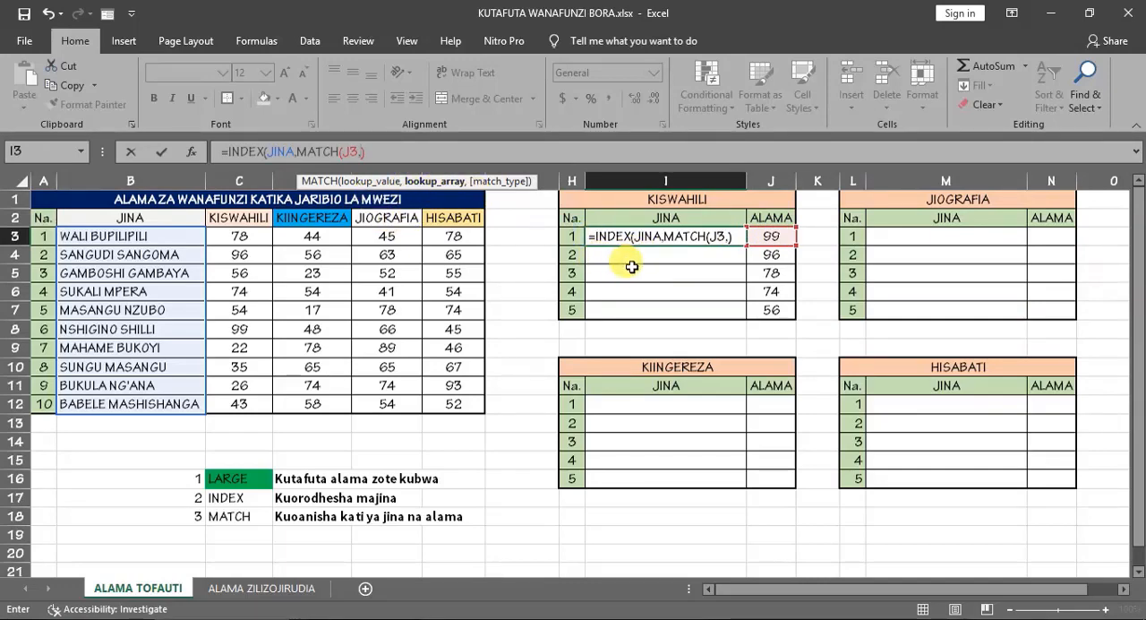
type("KIS")
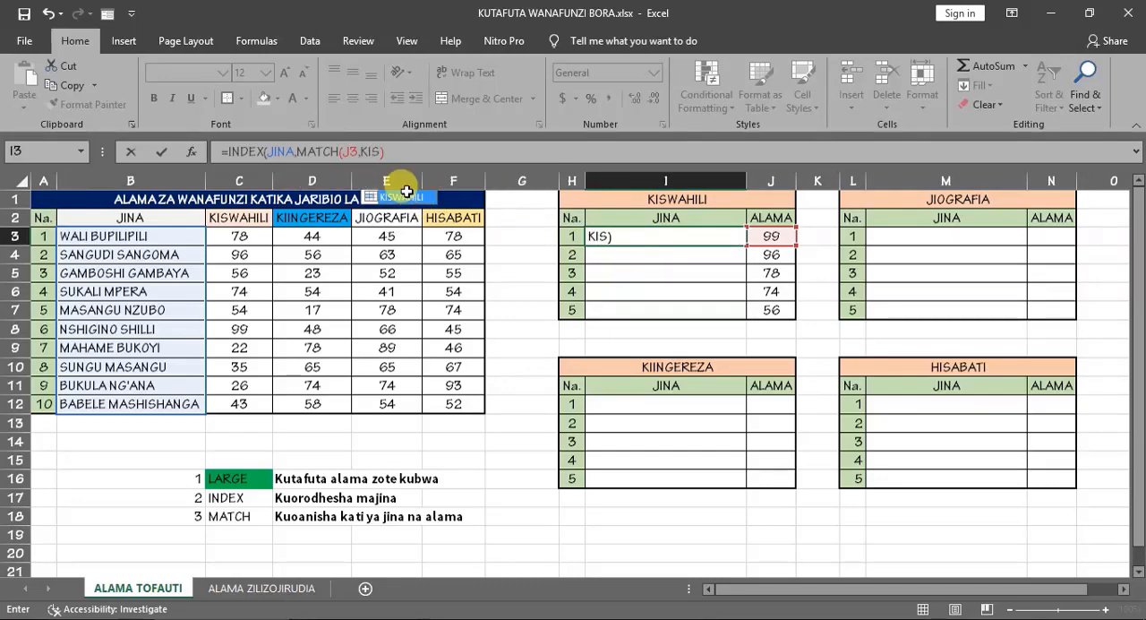
double_click(407, 197)
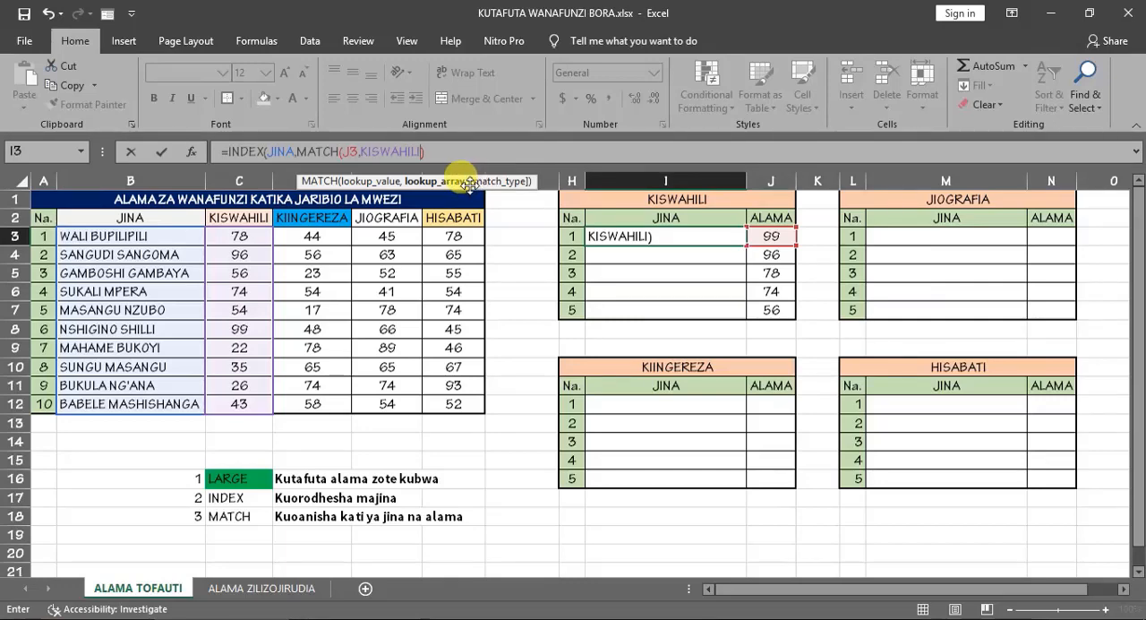
type(",")
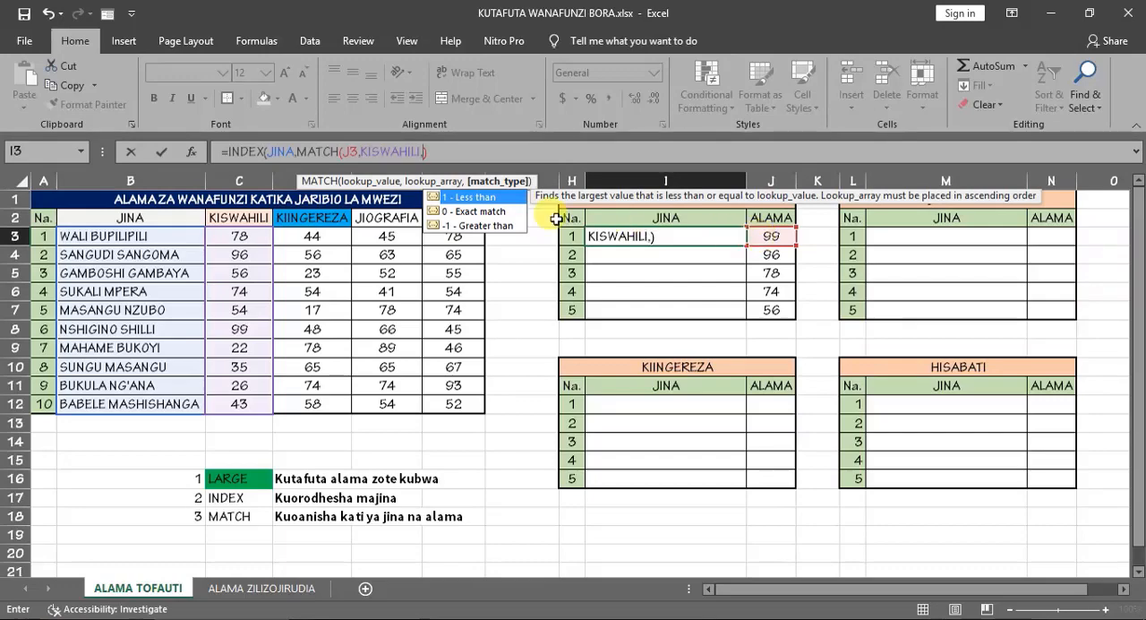
double_click(474, 212)
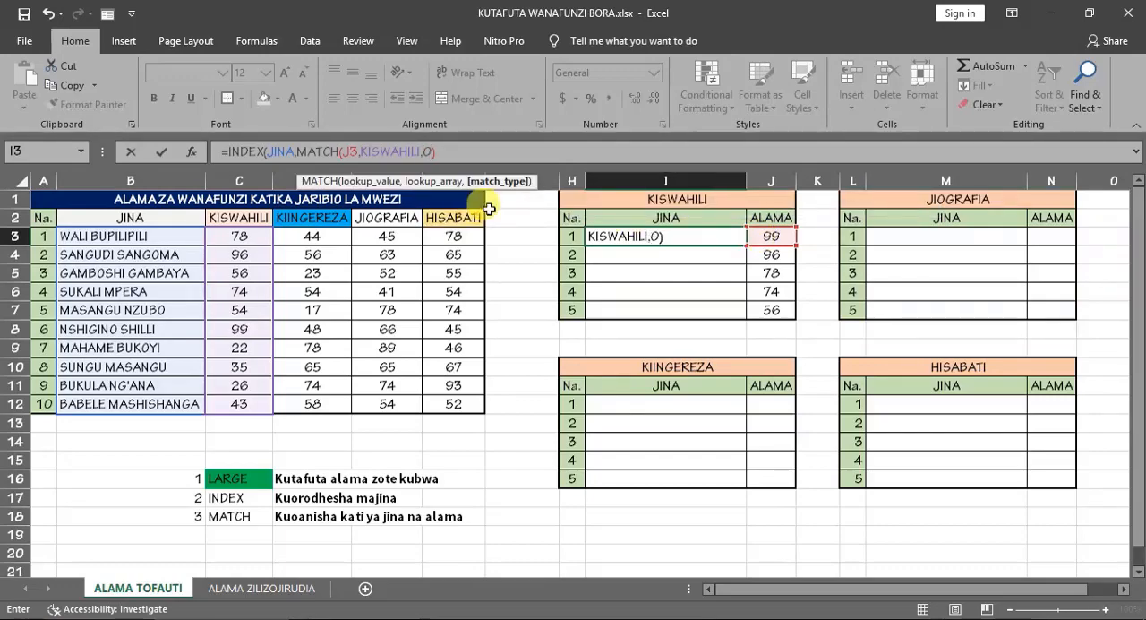
key("ctrl+Return")
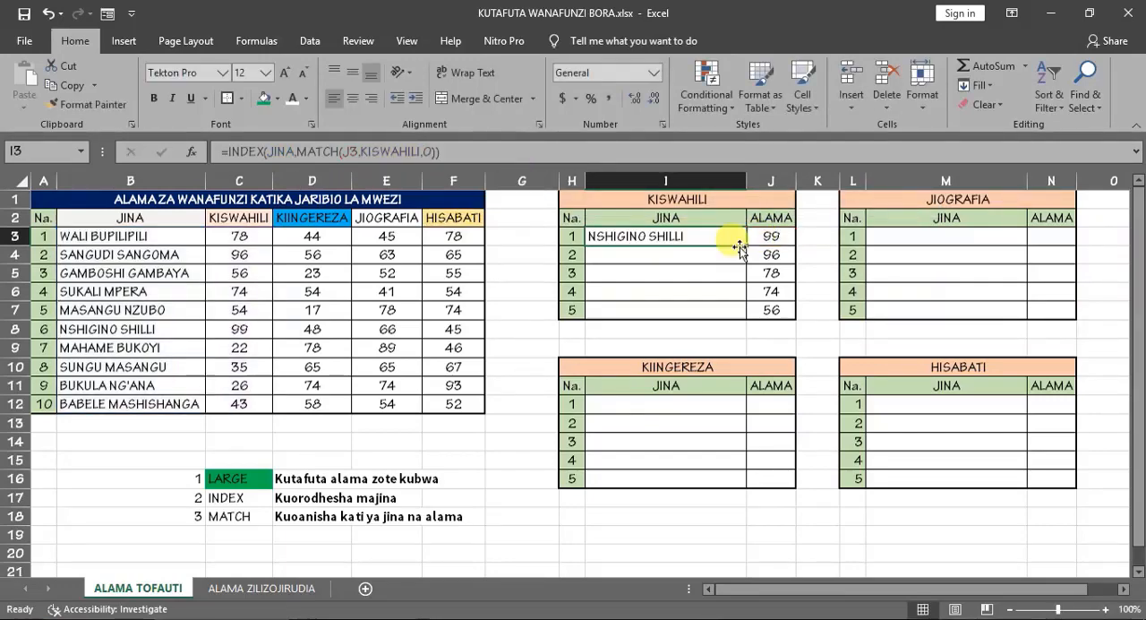
- Fill the INDEX and MATCH formula from I3 down to I7 and check the names against the student list
double_click(749, 245)
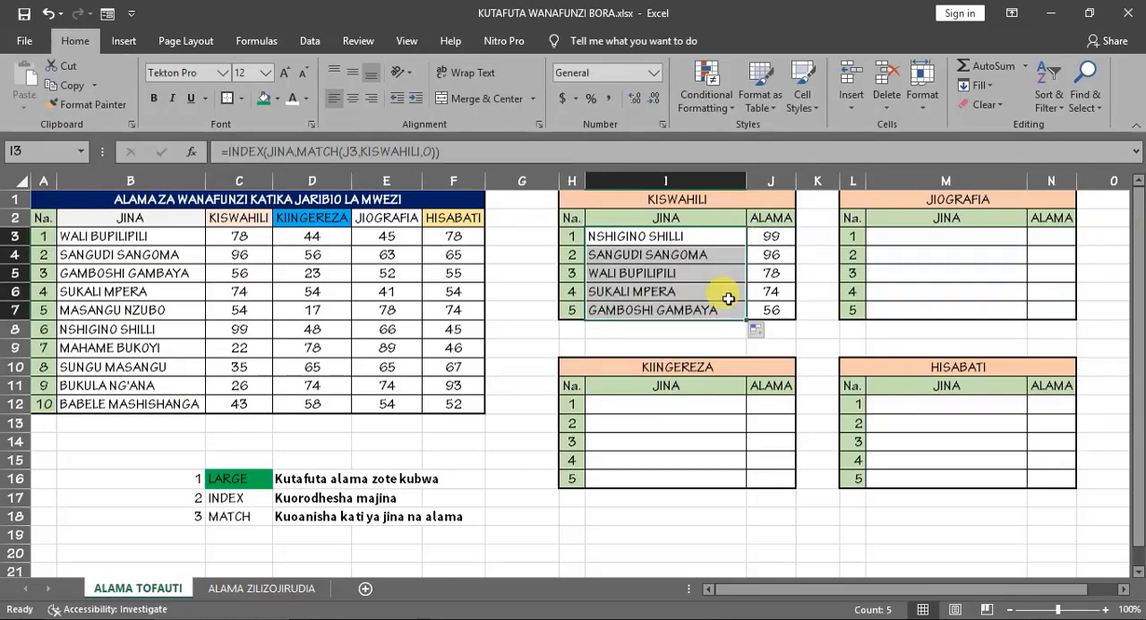
left_click(618, 238)
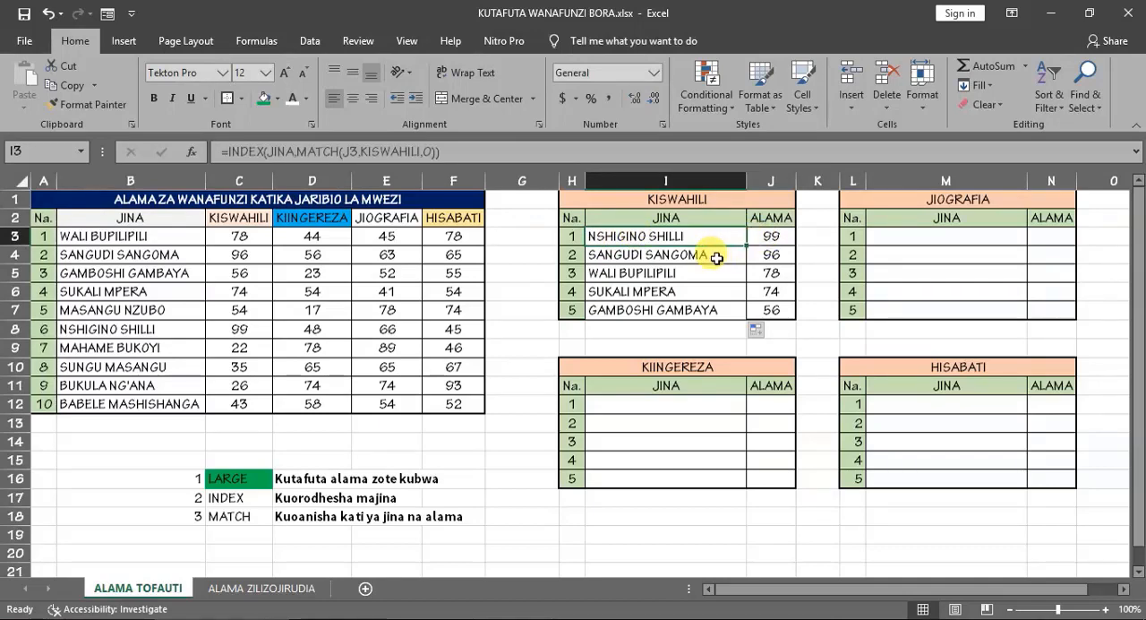
left_click(683, 256)
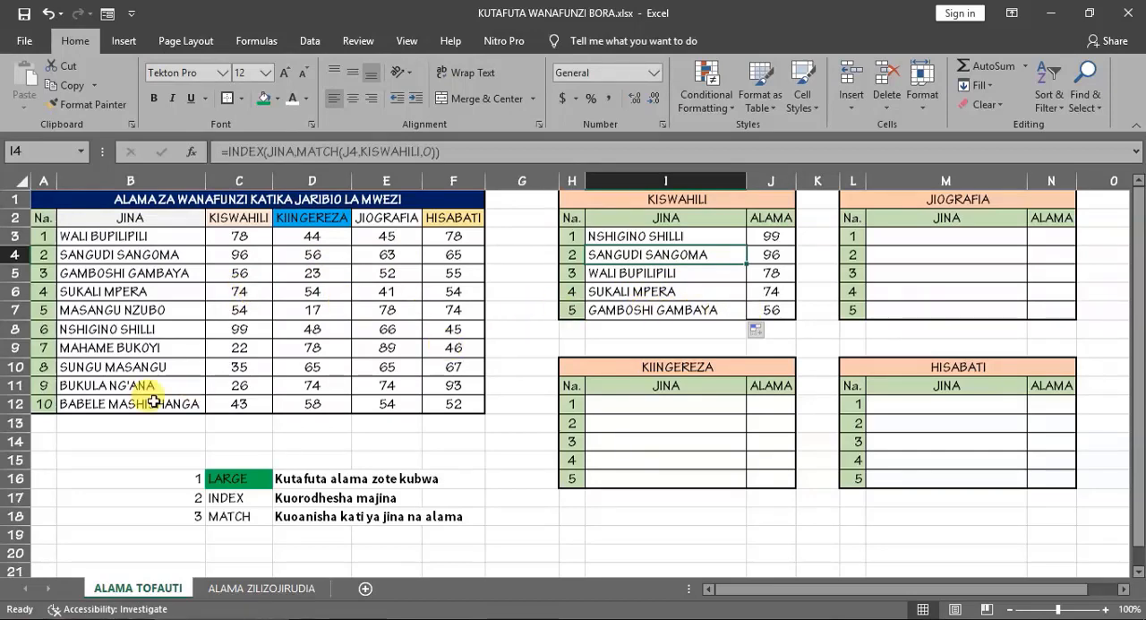
left_click(178, 275)
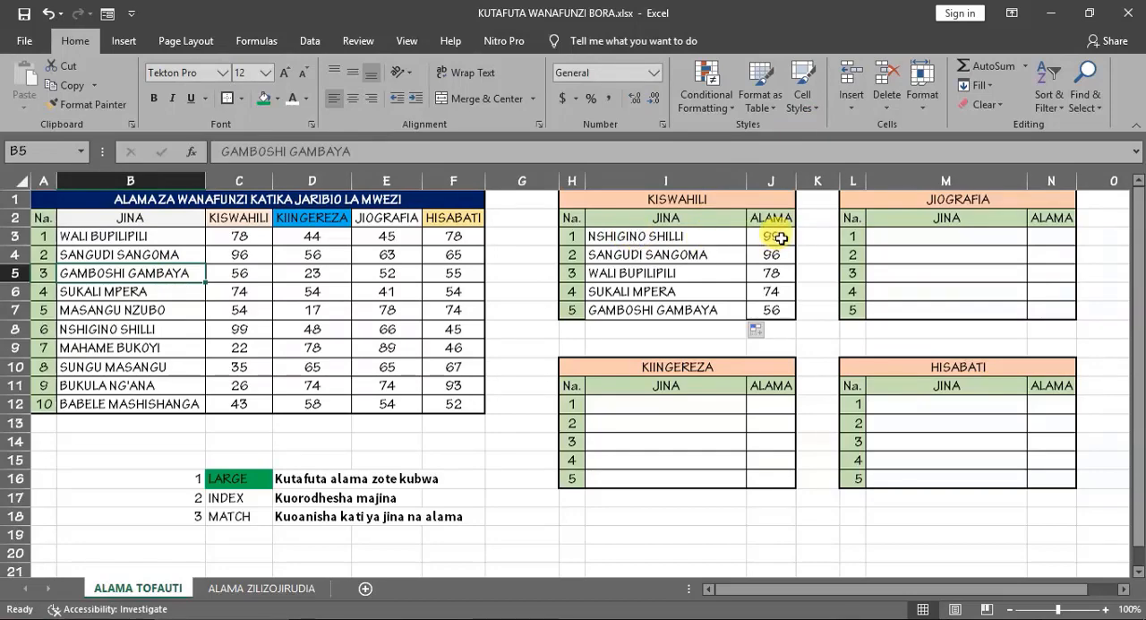
- Copy the KISWAHILI top-five marks formula in J3:J7 to the KIINGEREZA table's ALAMA column starting at J12
left_click_drag(781, 238, 780, 304)
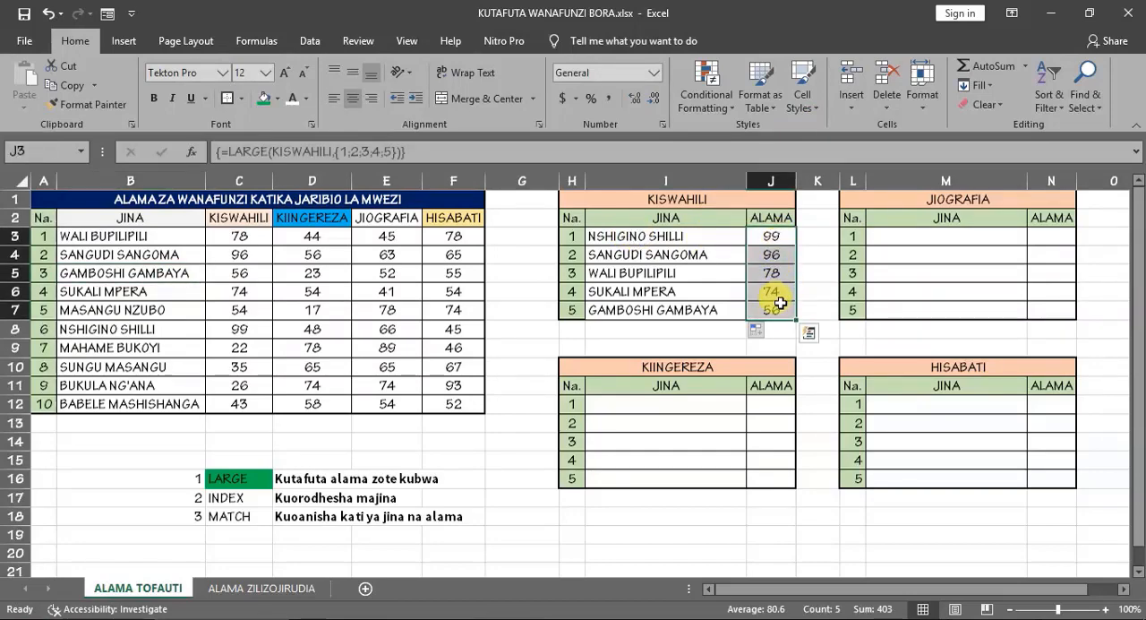
key("ctrl+c")
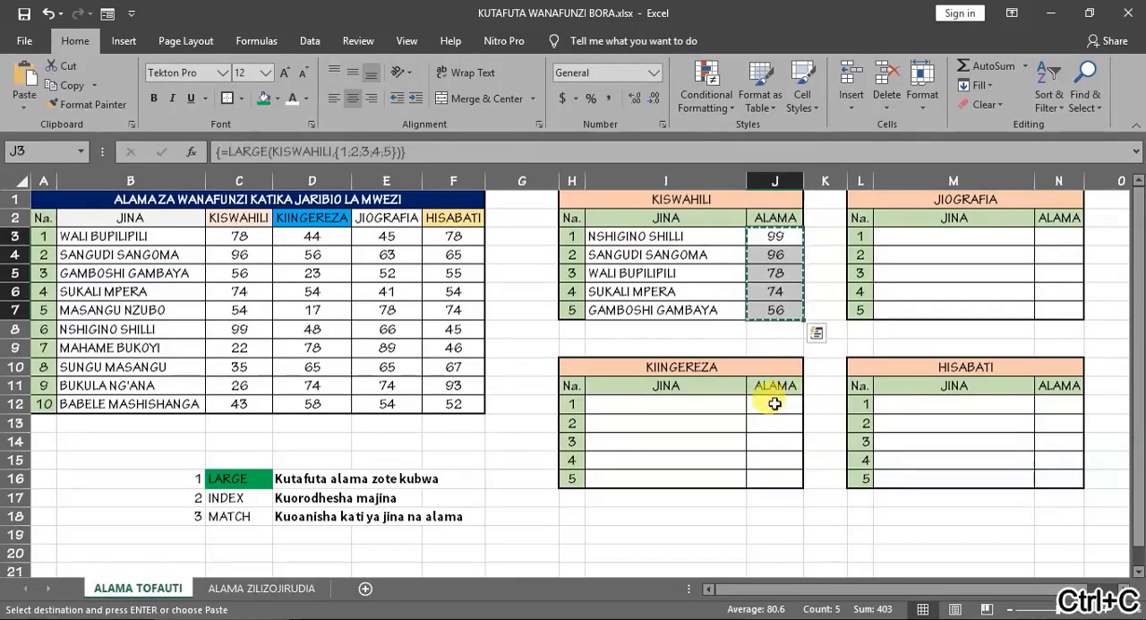
left_click(771, 404)
key("ctrl+v")
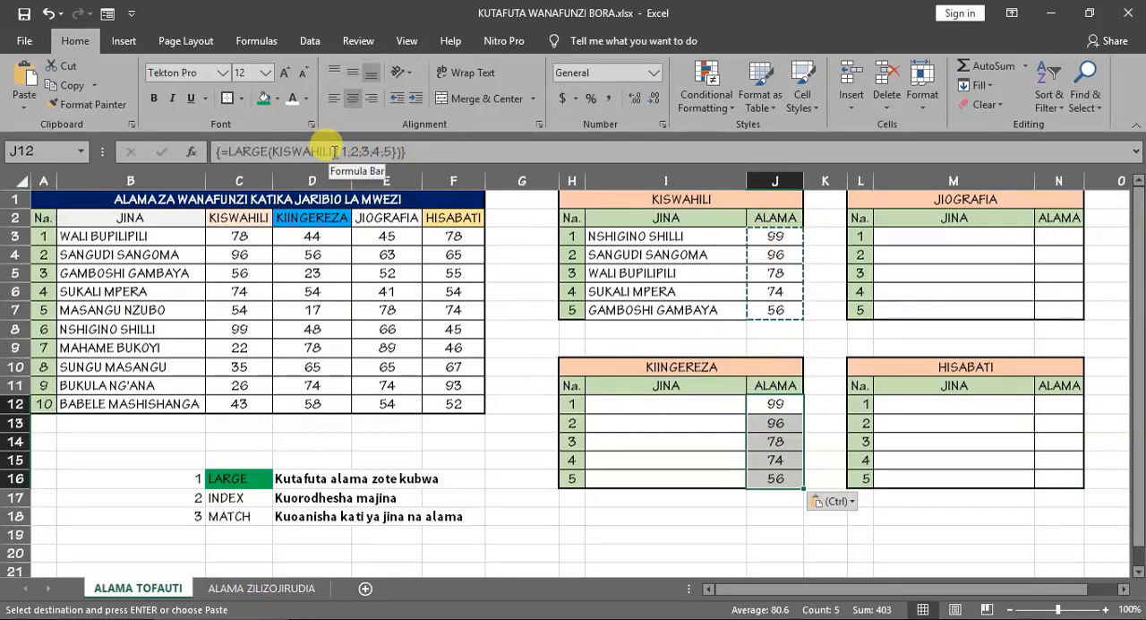
- Replace KISWAHILI with the named range KIINGEREZA in the LARGE array formula in J12:J16
left_click_drag(328, 150, 276, 150)
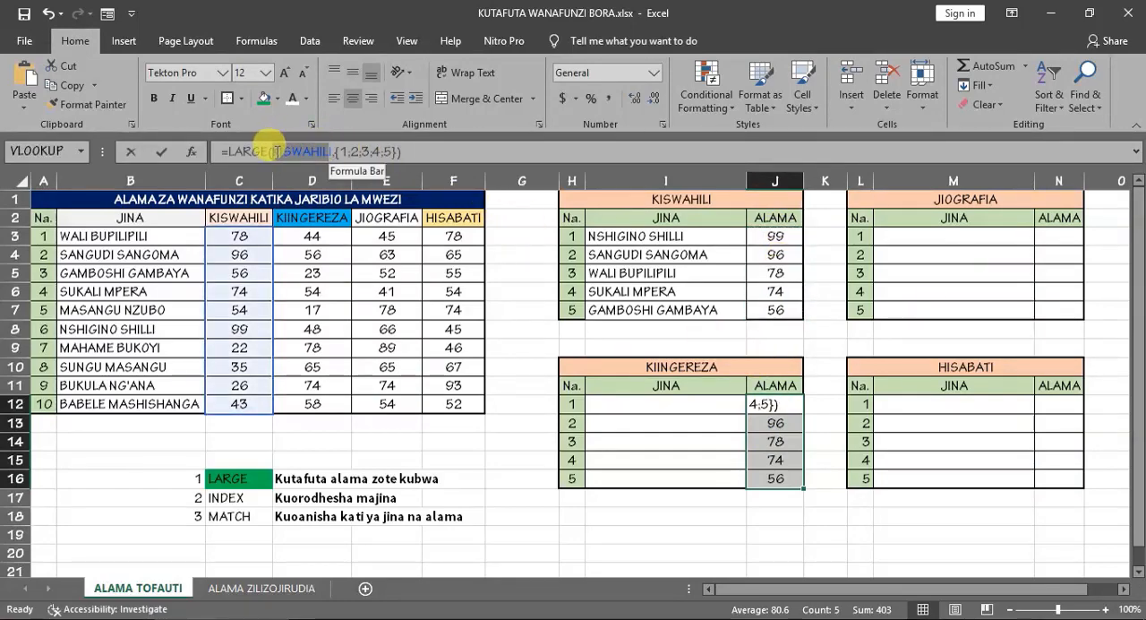
type("IN")
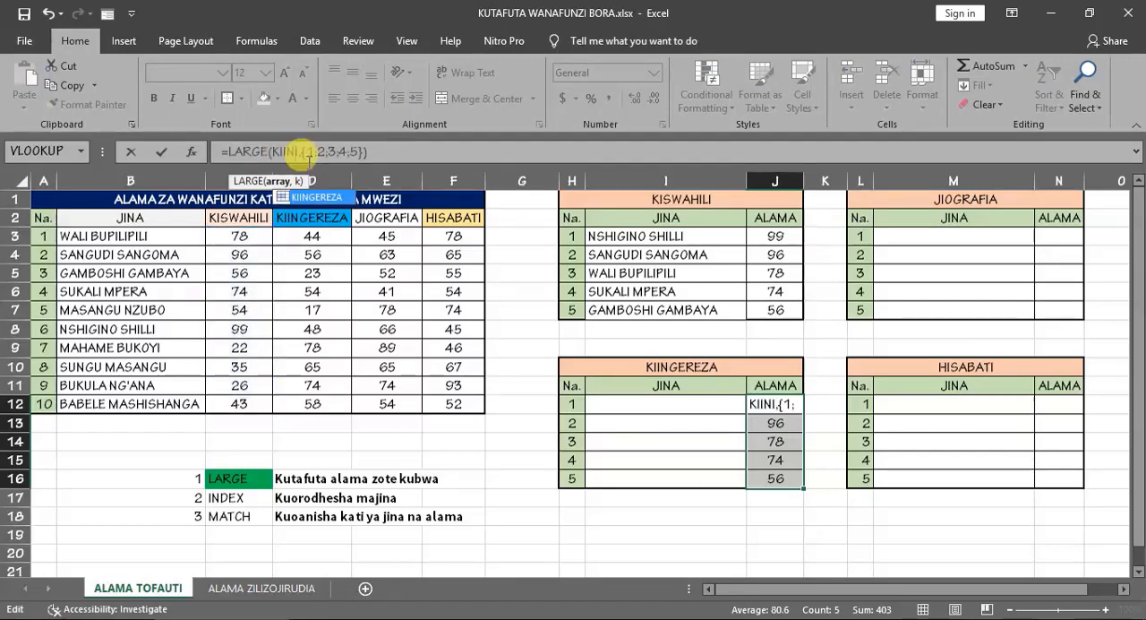
double_click(324, 199)
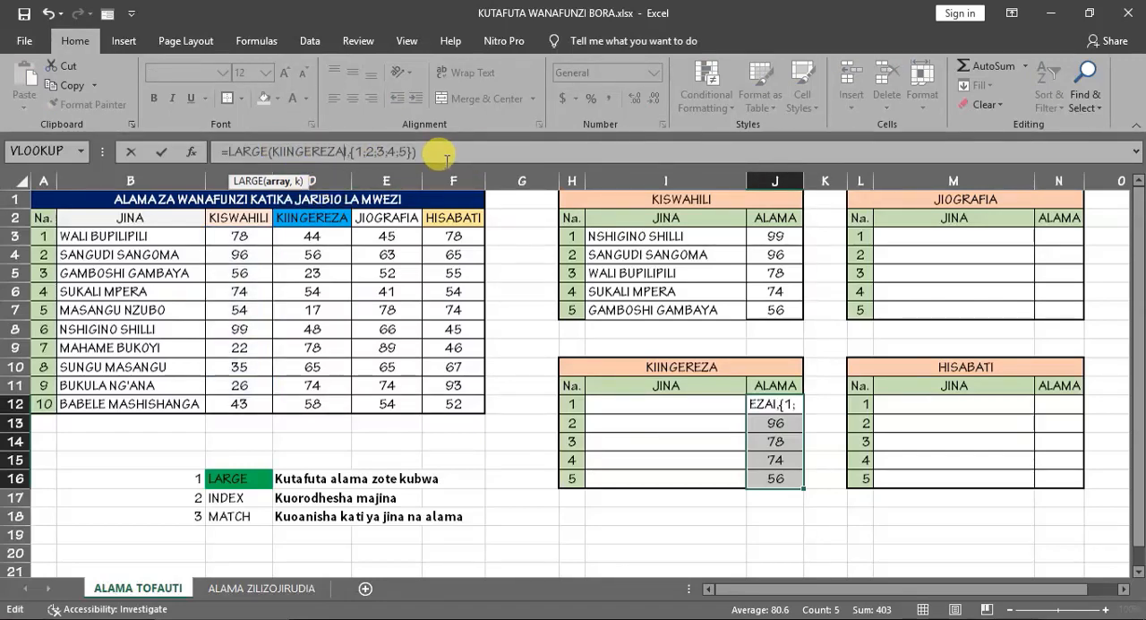
key("Delete")
left_click(452, 152)
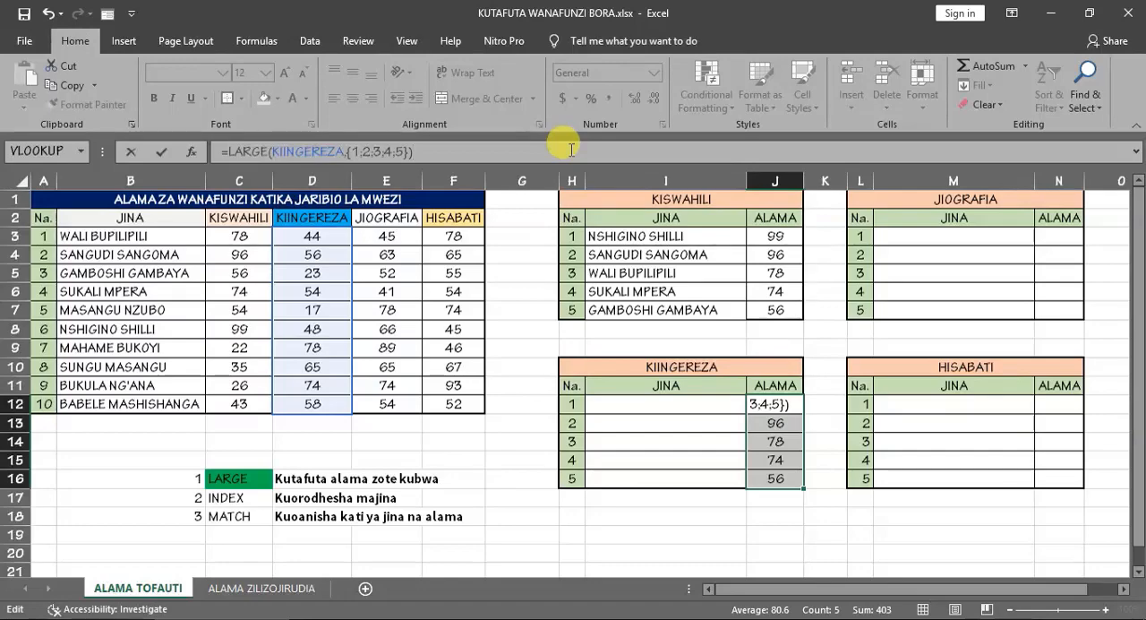
key("ctrl+shift+Return")
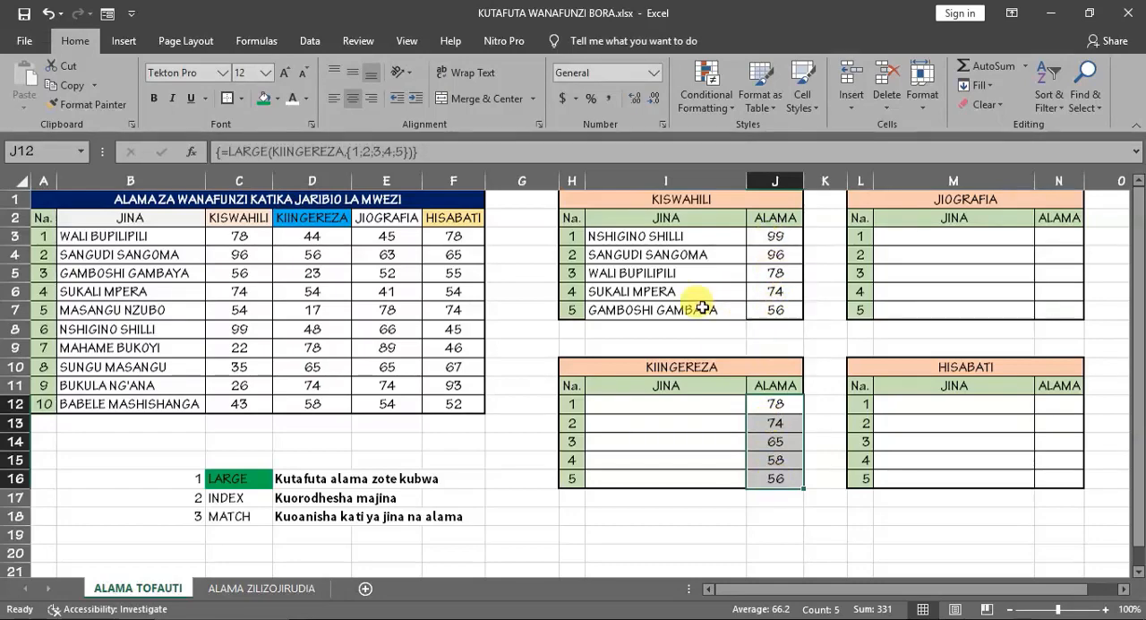
- Copy the INDEX and MATCH name formulas in I3:I7 to the KIINGEREZA table's JINA column starting at I12
left_click(640, 234)
left_click_drag(641, 234, 638, 301)
key("ctrl+c")
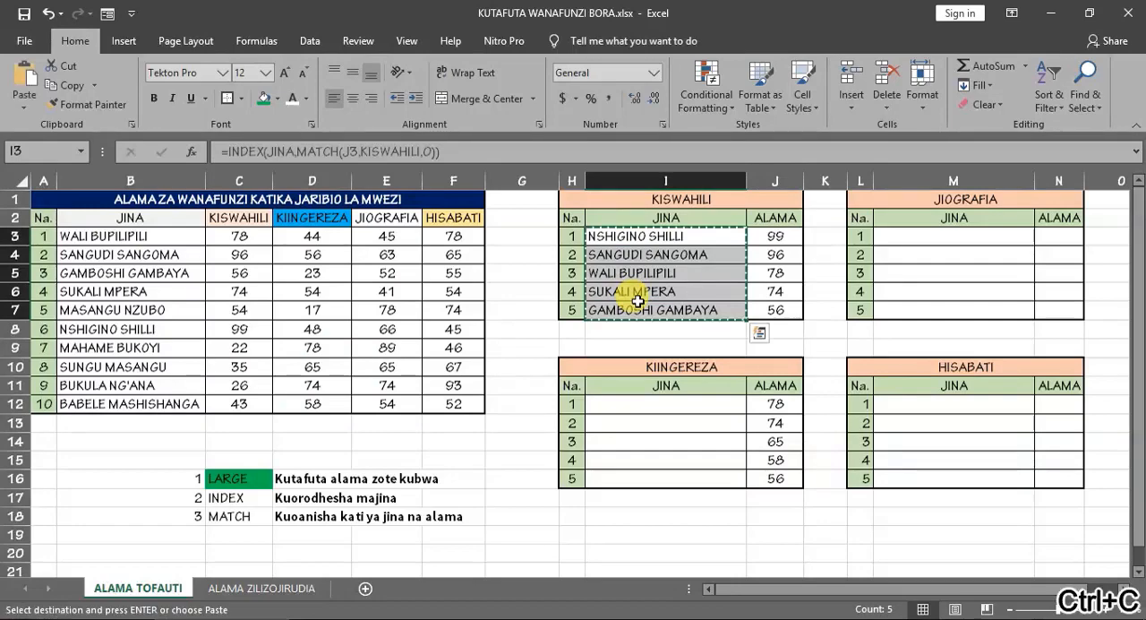
left_click(618, 404)
key("ctrl+v")
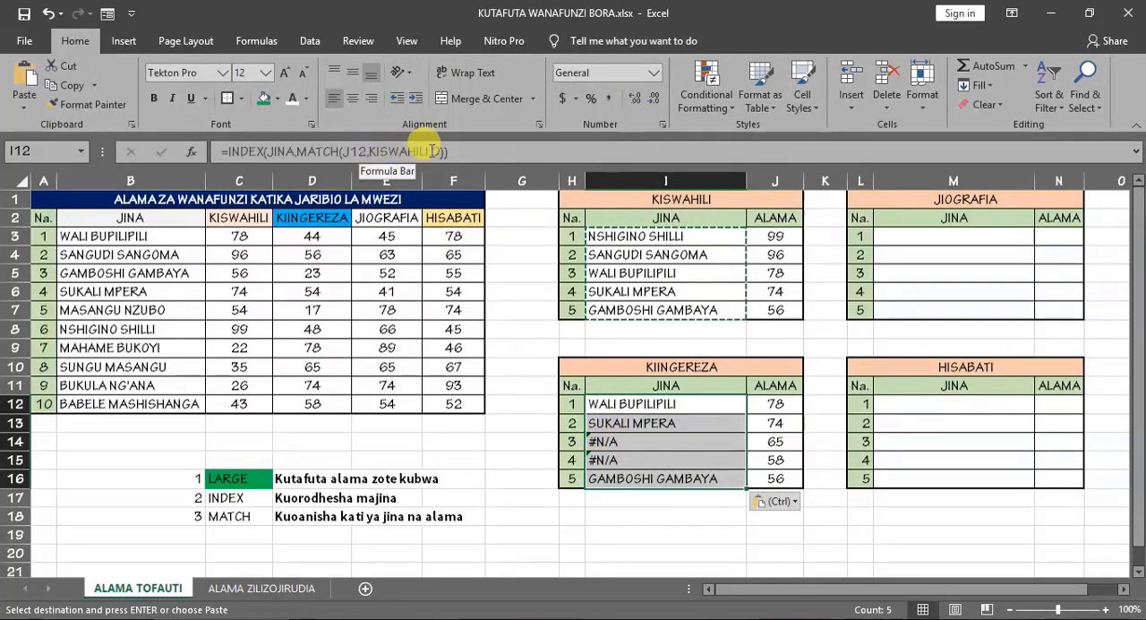
- Change the MATCH lookup array in I12 to KIINGEREZA and fill the formula down to I16
left_click_drag(430, 151, 370, 150)
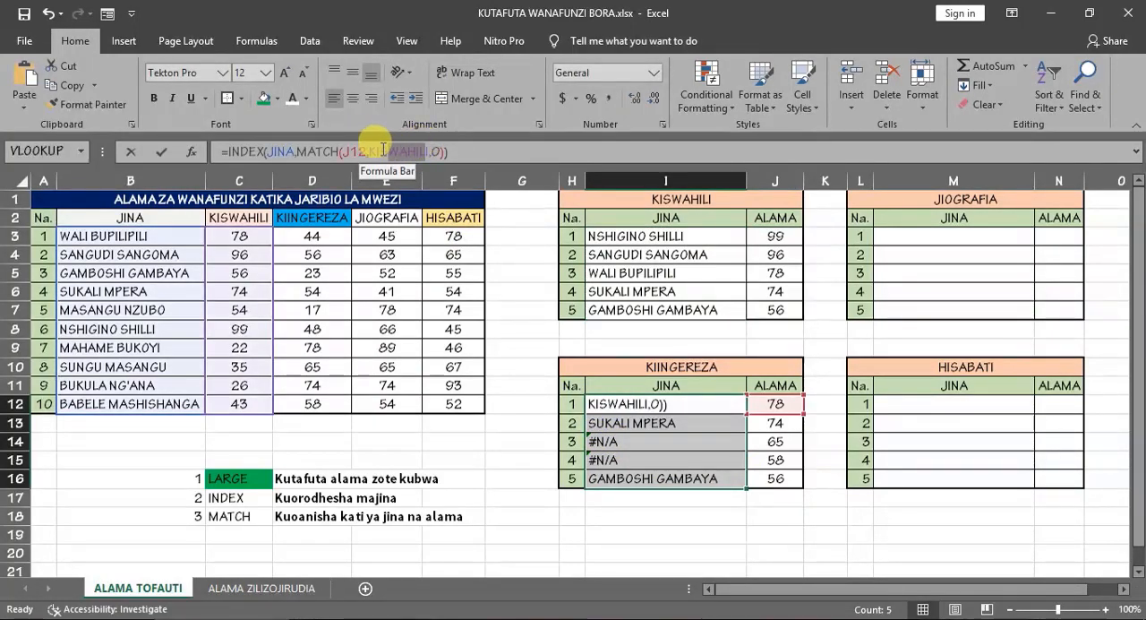
type("KIINGI")
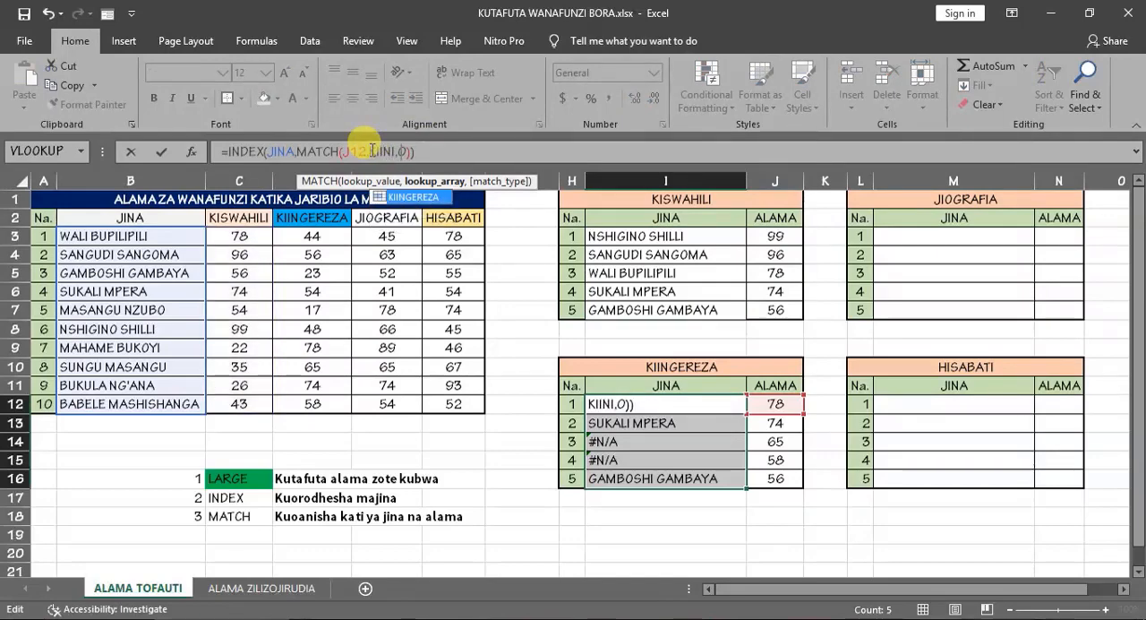
double_click(429, 198)
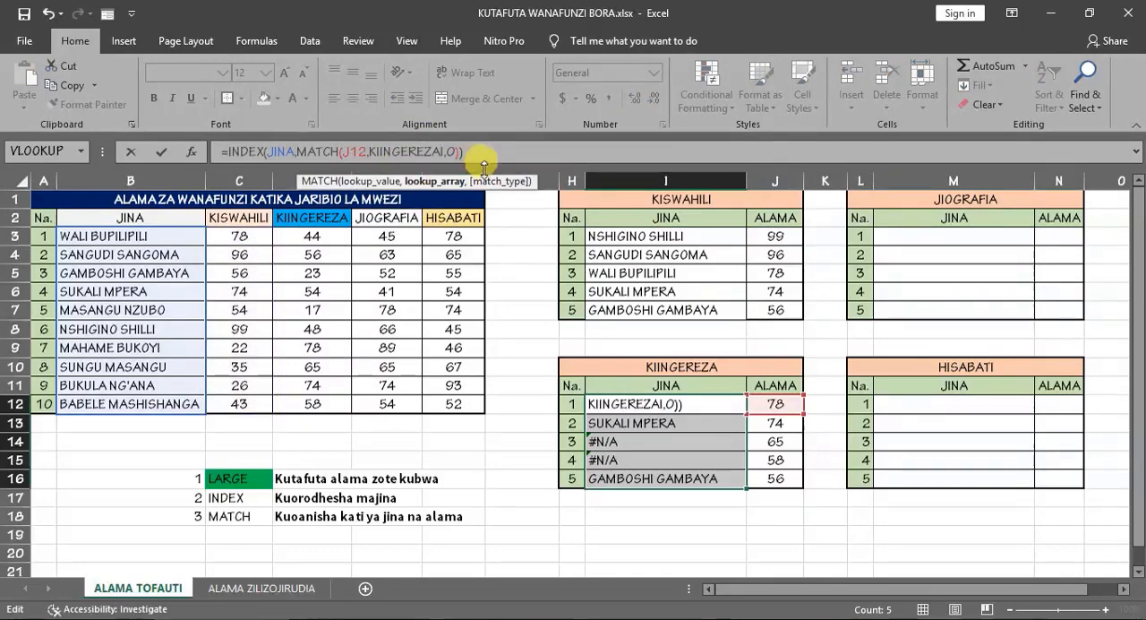
key("Right")
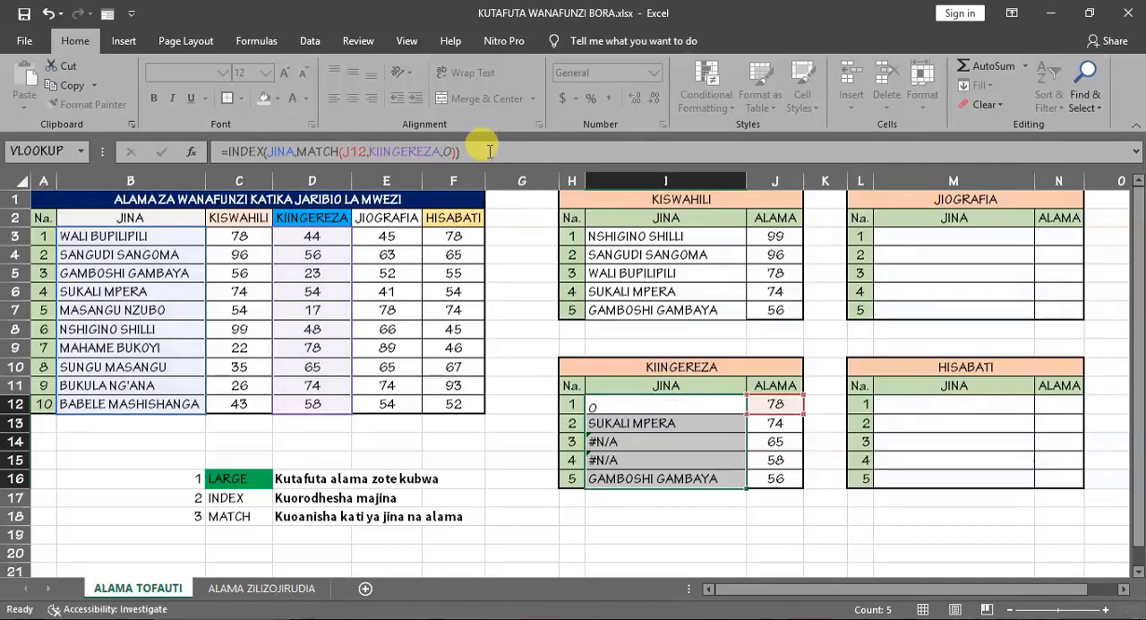
key("Return")
left_click(658, 403)
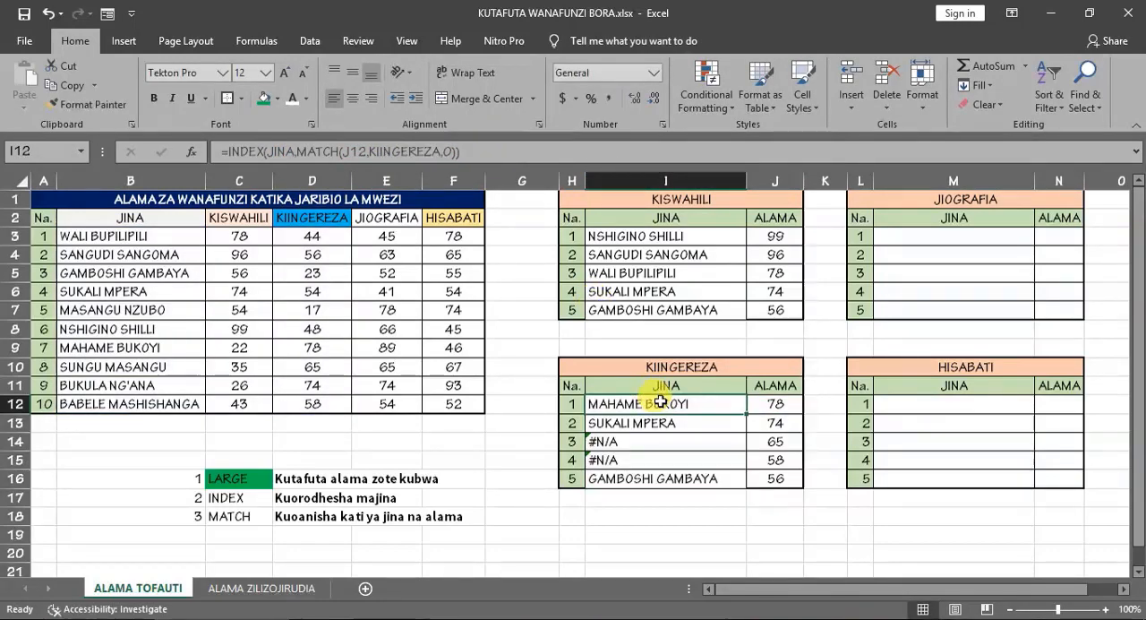
double_click(744, 413)
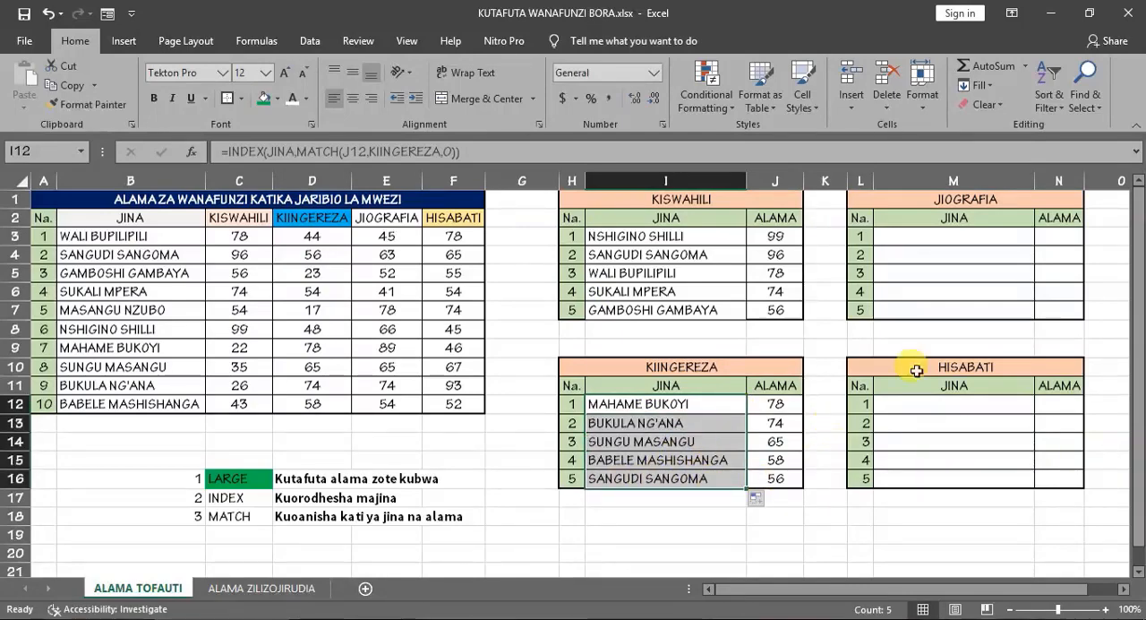
- Copy the KIINGEREZA names and marks in I12:J16 to the JIOGRAFIA table starting at M3
left_click_drag(726, 404, 772, 477)
key("ctrl+c")
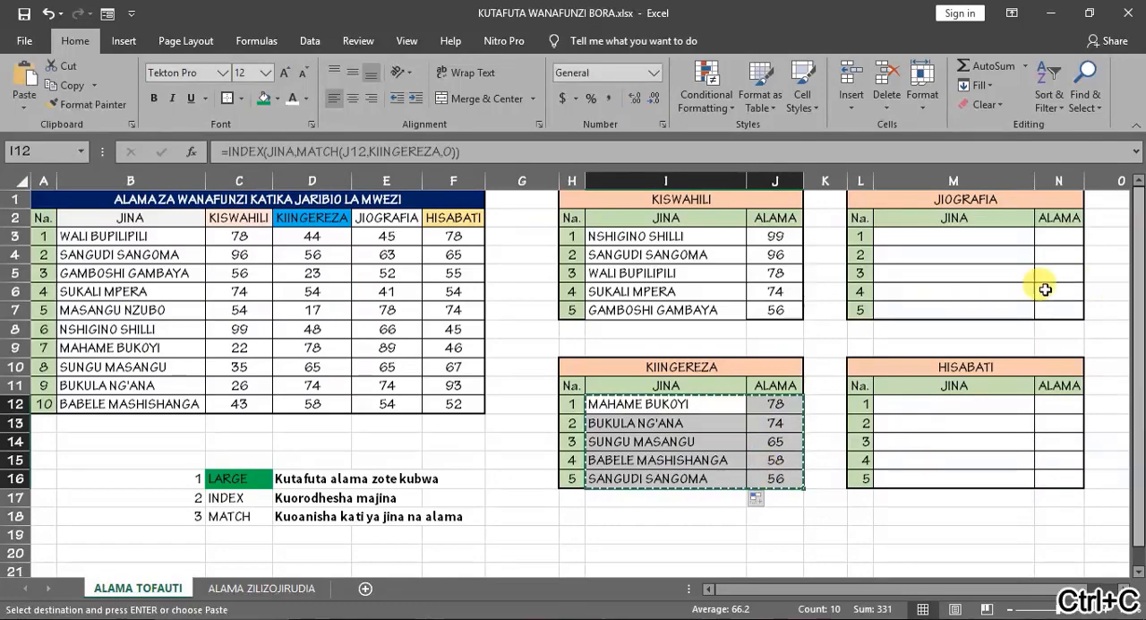
left_click(953, 234)
key("ctrl+v")
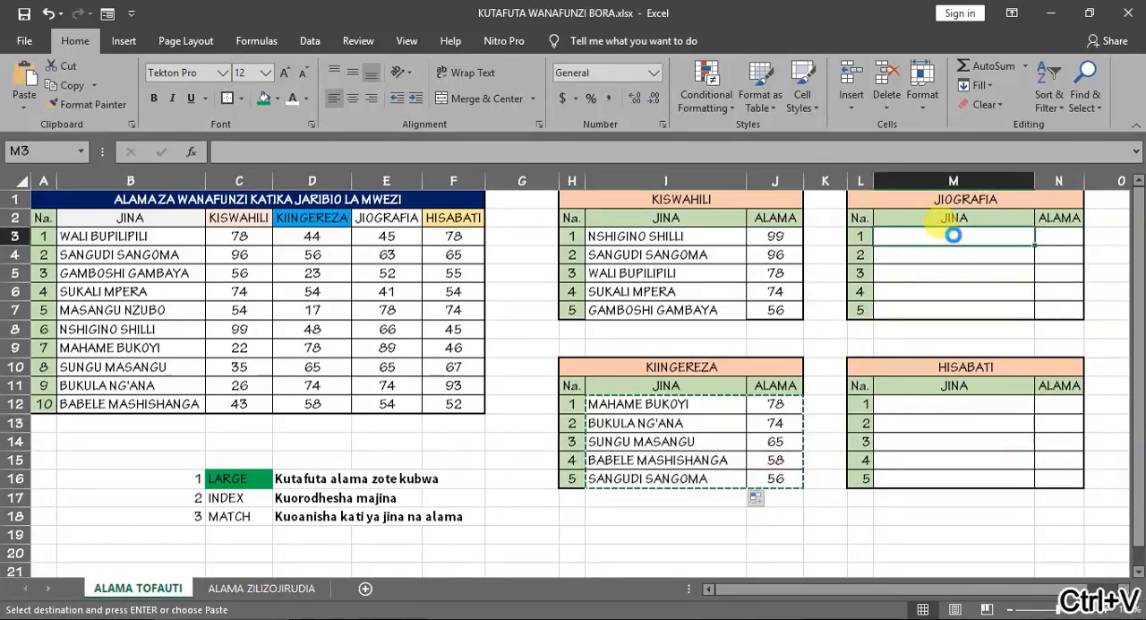
- Change the MATCH lookup array in M3 to JIOGRAFIA and fill the formula down to M7
left_click_drag(436, 152, 270, 148)
type("JIOGRAFIA")
key("Return")
left_click(1003, 238)
double_click(1034, 245)
left_click(1049, 237)
type("JIOGRAFIA")
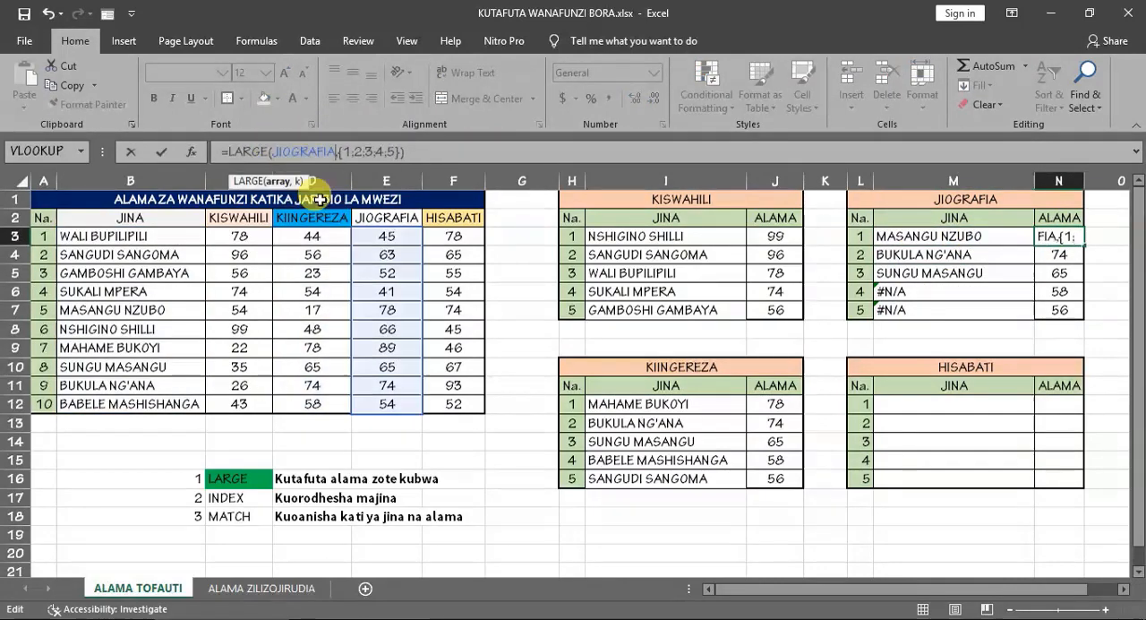
key("Escape")
- Replace KIINGEREZA with the named range JIOGRAFIA in the LARGE array formula in N3:N7
left_click_drag(1058, 237, 1059, 302)
left_click_drag(342, 152, 269, 150)
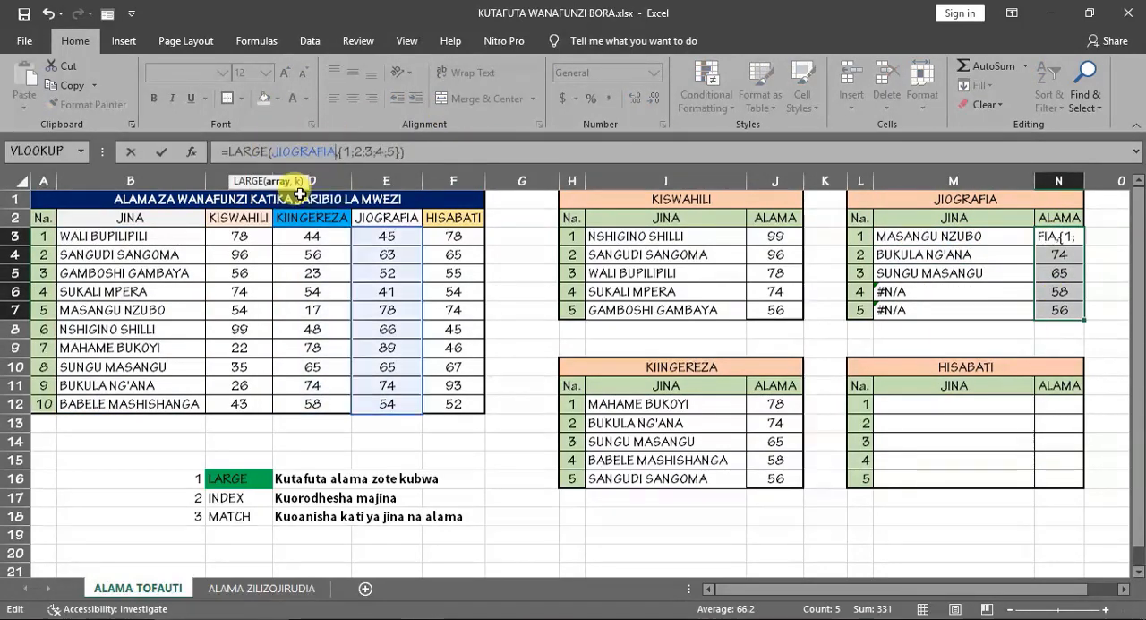
type("JIOGRAFIA")
key("ctrl+shift+Return")
- Copy the JIOGRAFIA names and marks in M3:N7 to the HISABATI table starting at M12
left_click_drag(954, 236, 1039, 305)
key("ctrl+c")
left_click(947, 403)
key("ctrl+v")
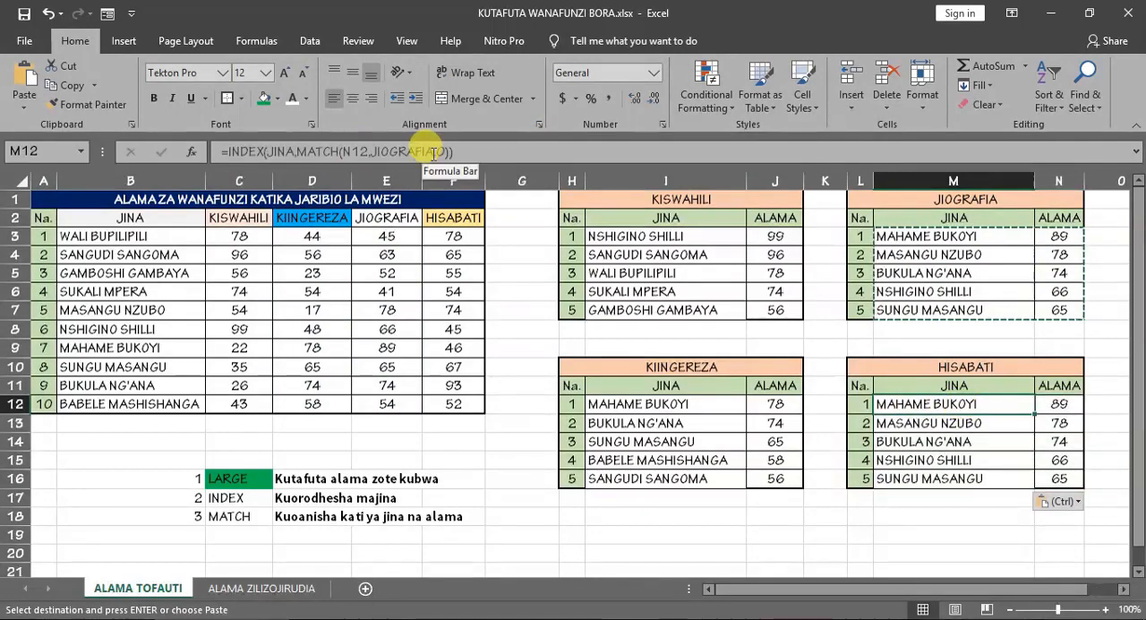
- Change the MATCH lookup array to HISABATI in the name formulas in M12:M16
left_click_drag(436, 152, 372, 152)
type("HISABATI")
key("ctrl+shift+Return")
- Replace JIOGRAFIA with the named range HISABATI in the LARGE array formula in N12:N16
left_click_drag(1059, 403, 1059, 480)
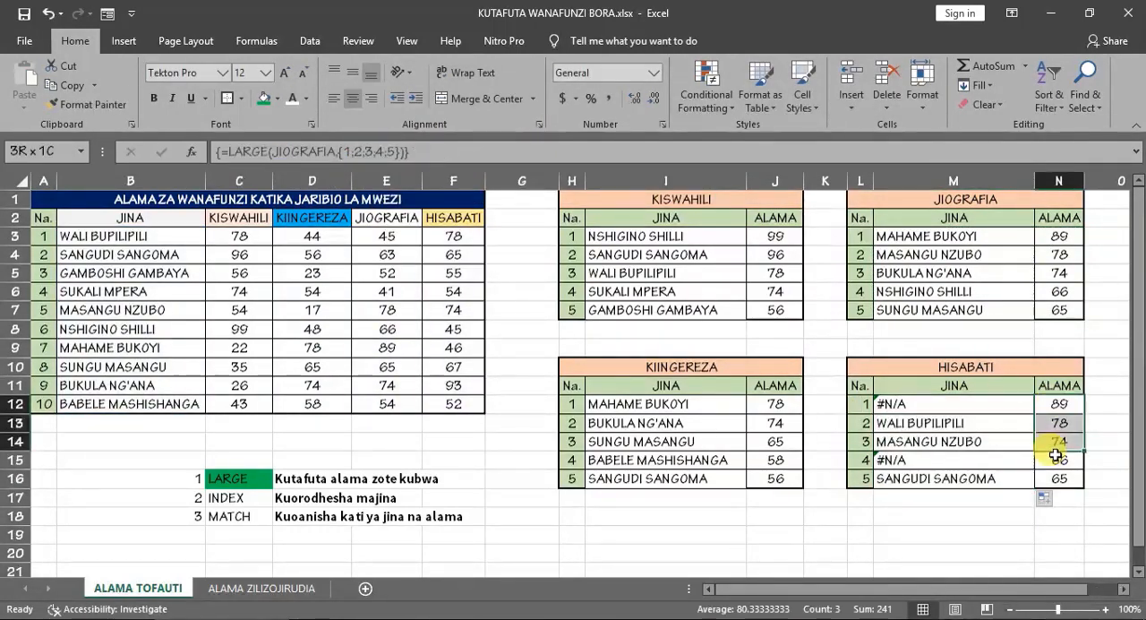
left_click_drag(327, 151, 267, 151)
type("HISABATI")
key("ctrl+shift+Return")
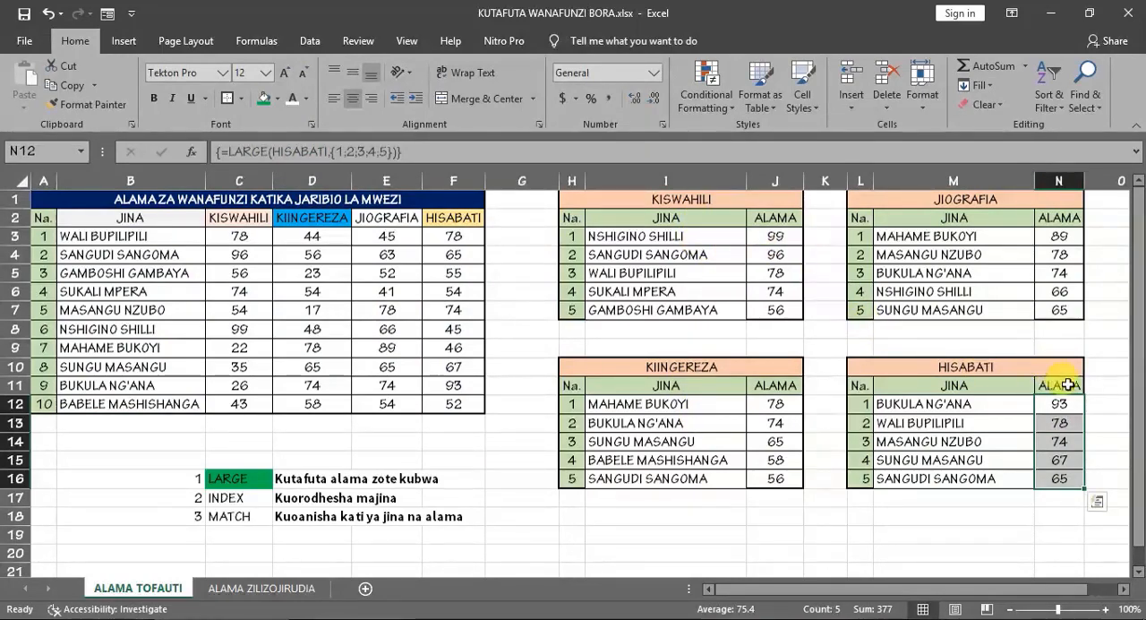
- Check the HISABATI top-five names and marks against the matching students' rows in the main marks table
left_click(1060, 405)
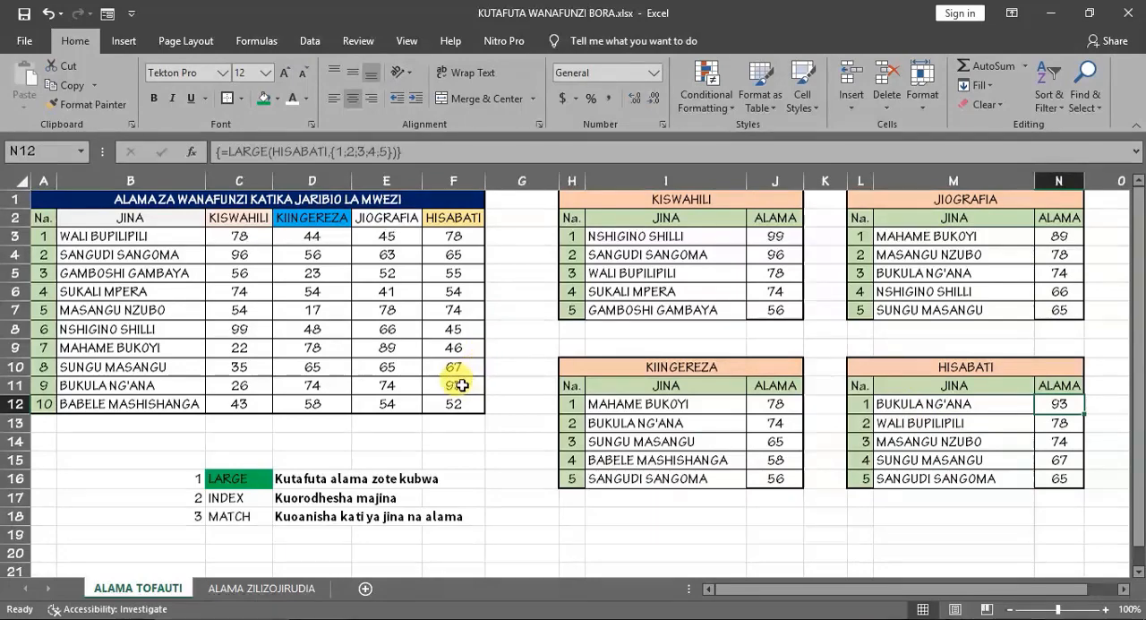
left_click(447, 385)
left_click(15, 385)
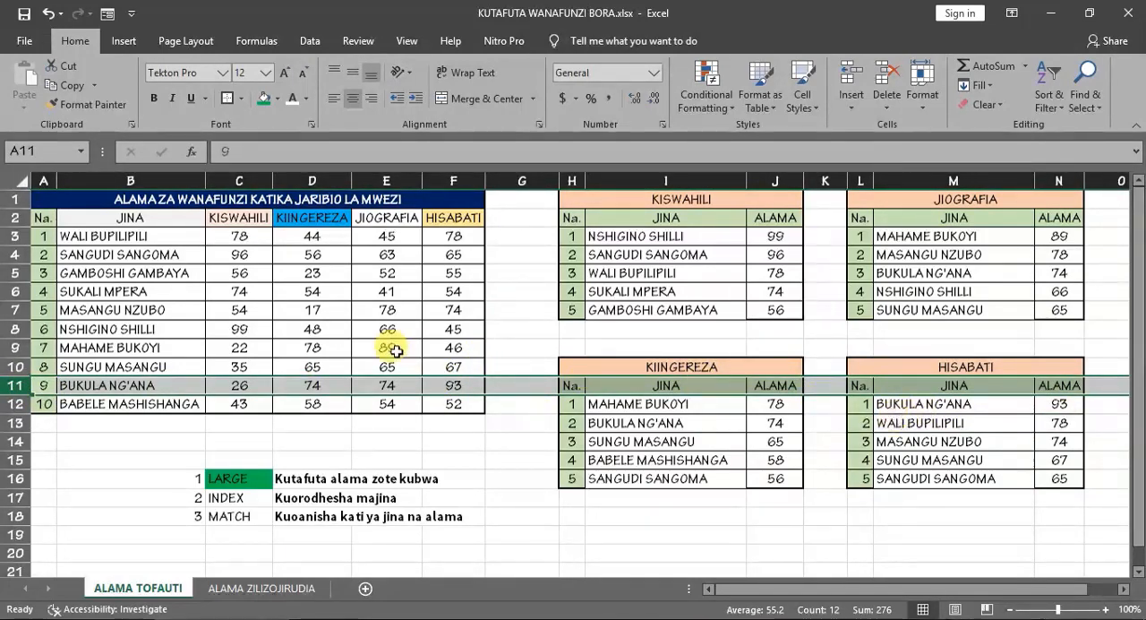
left_click(15, 236)
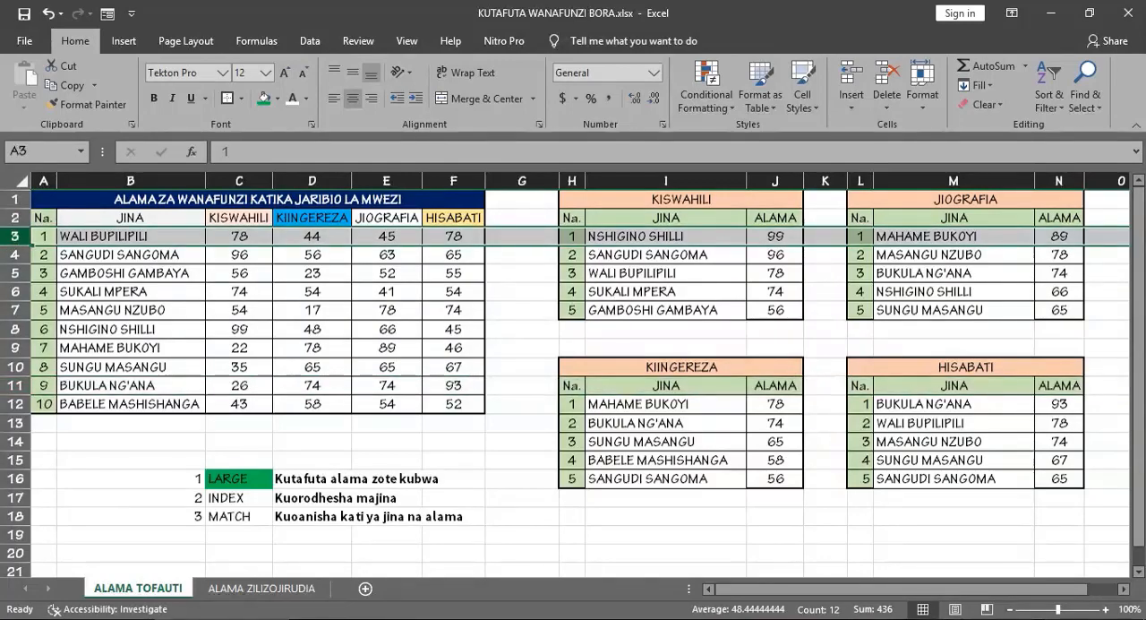
left_click(455, 308)
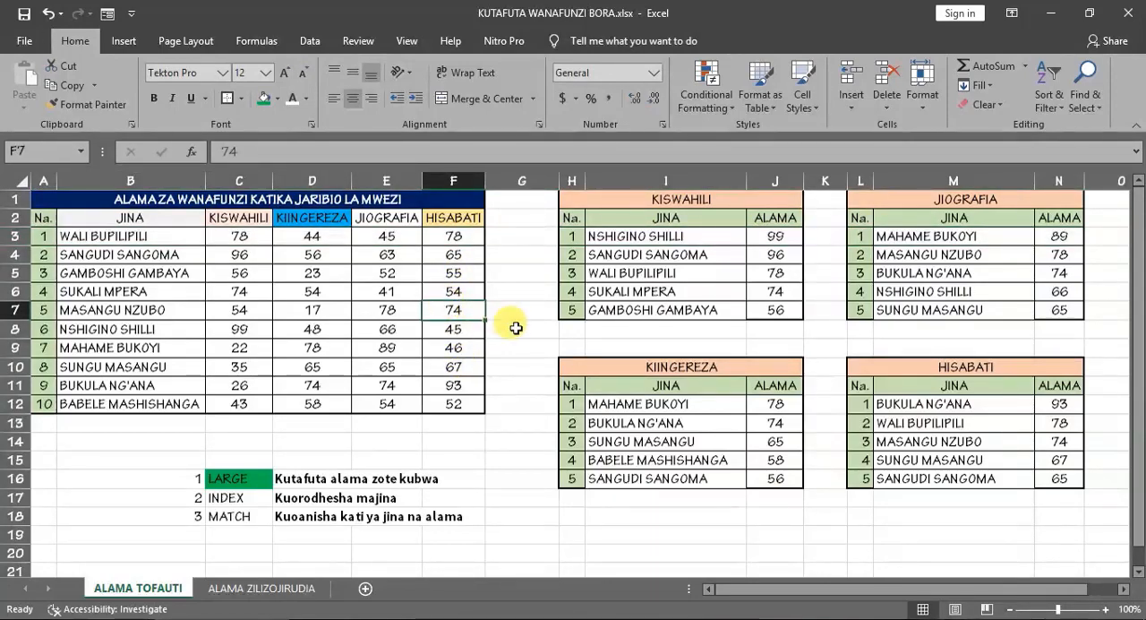
left_click(448, 371)
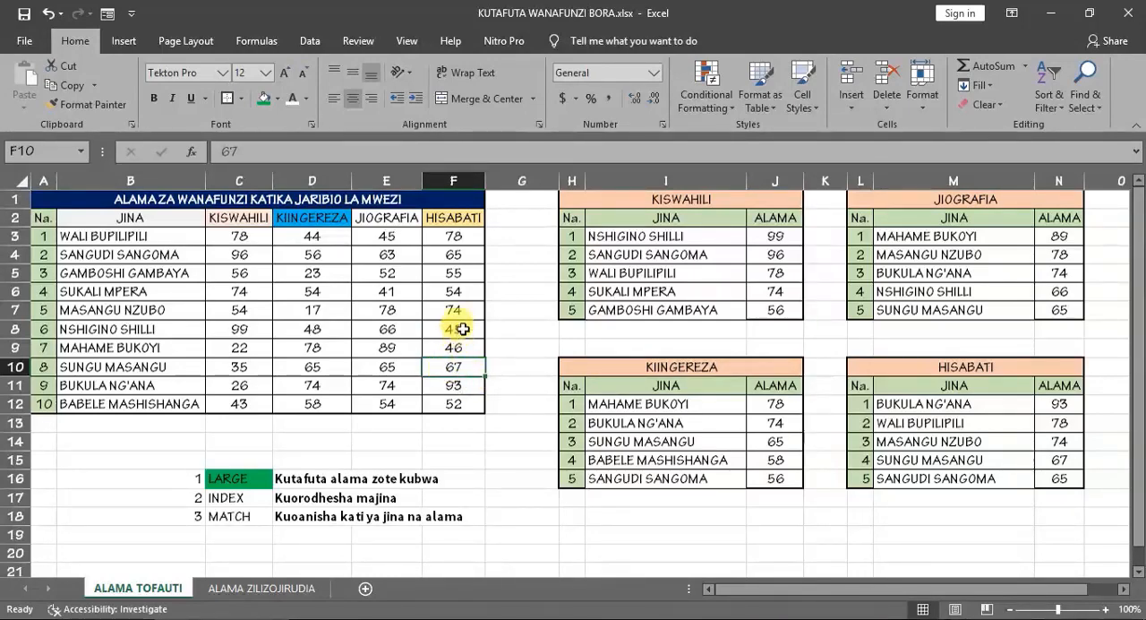
left_click(453, 255)
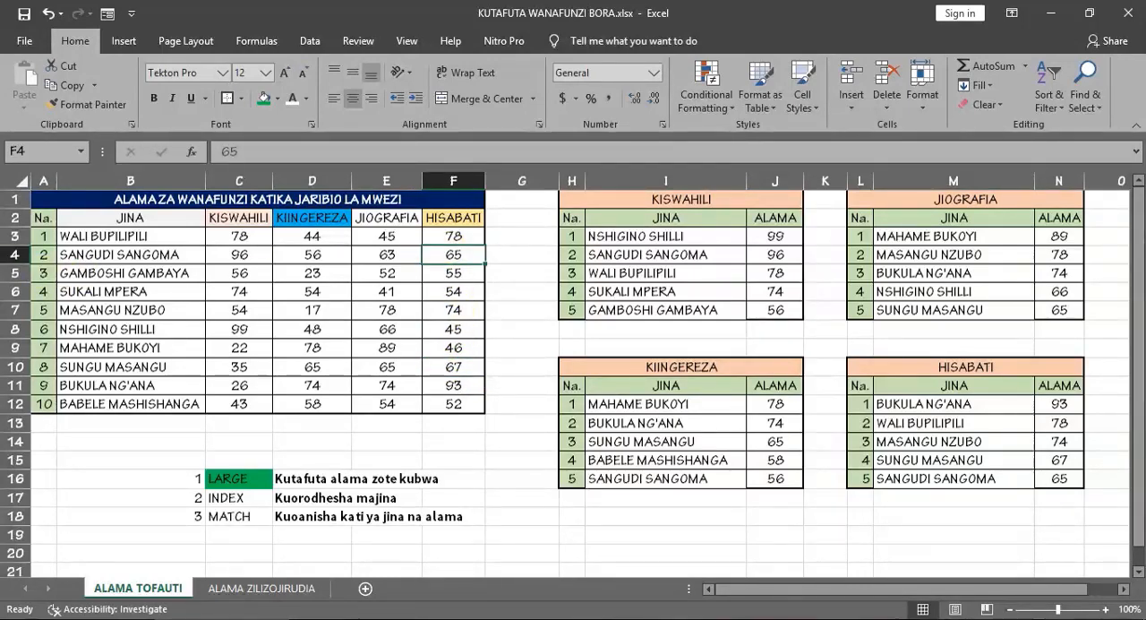
left_click(15, 255)
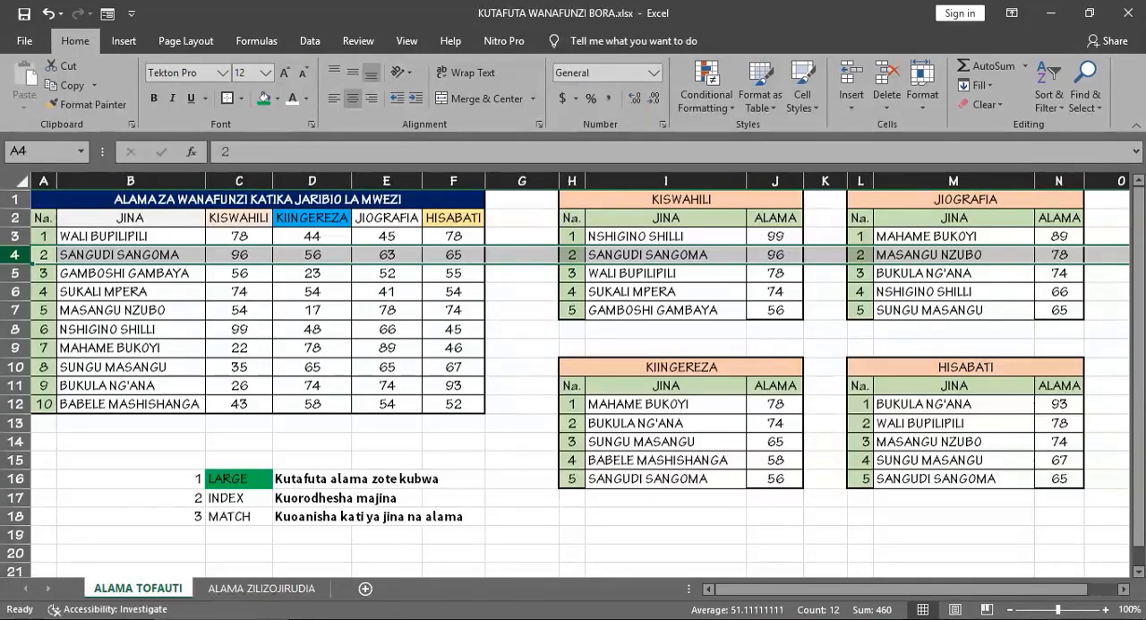
left_click(523, 328)
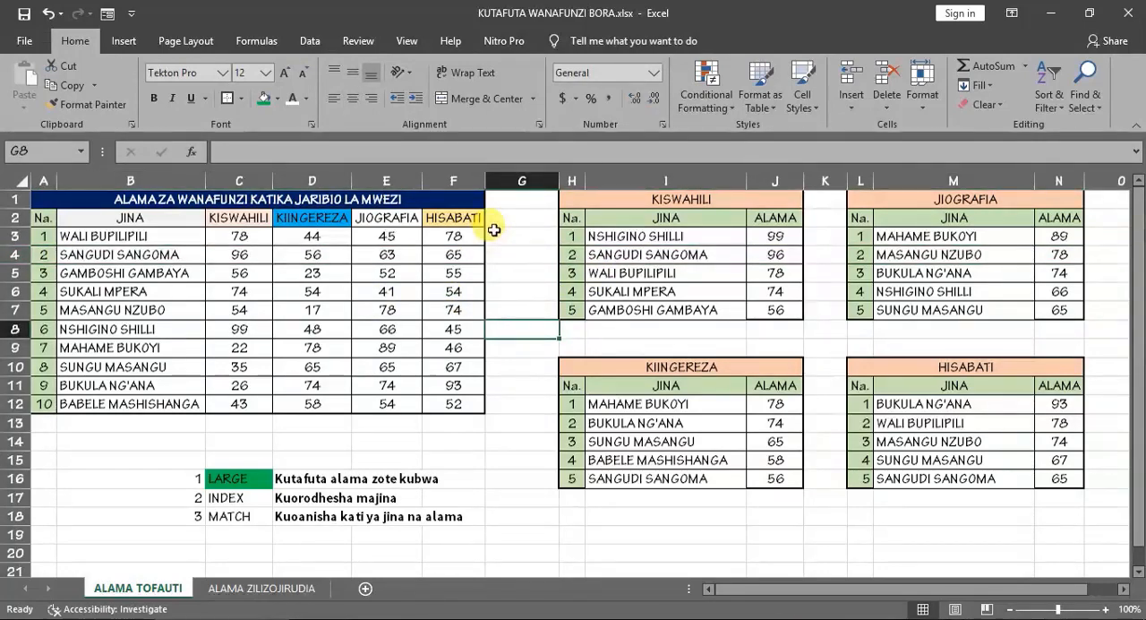
- Set the KISWAHILI mark of student number 9 in C11 to 76 and check the KISWAHILI top five
left_click(244, 237)
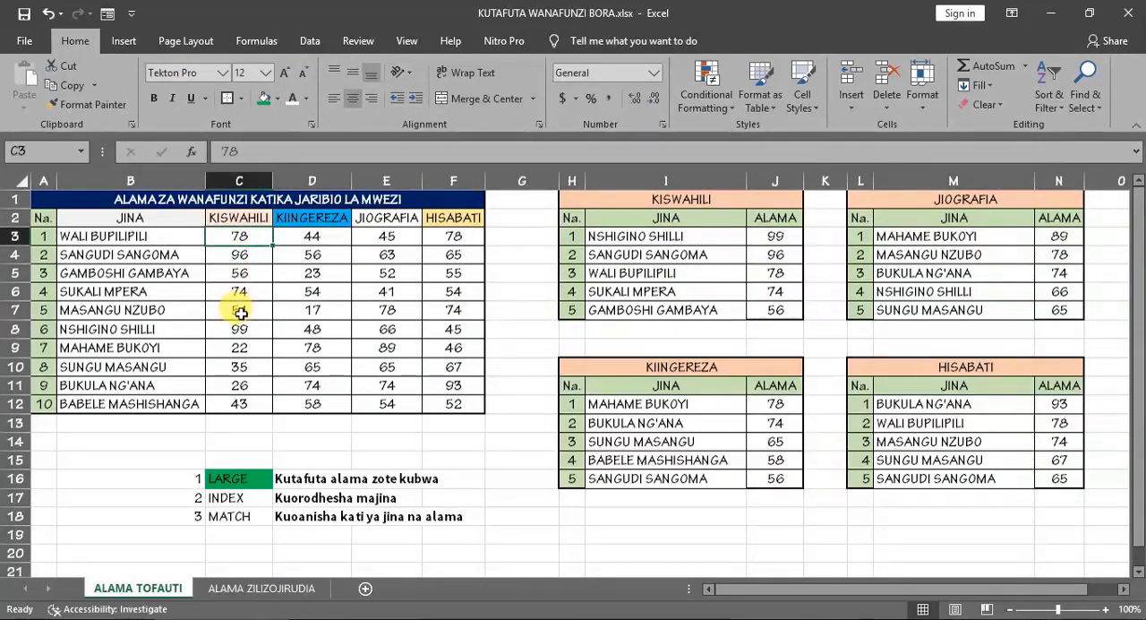
left_click(233, 387)
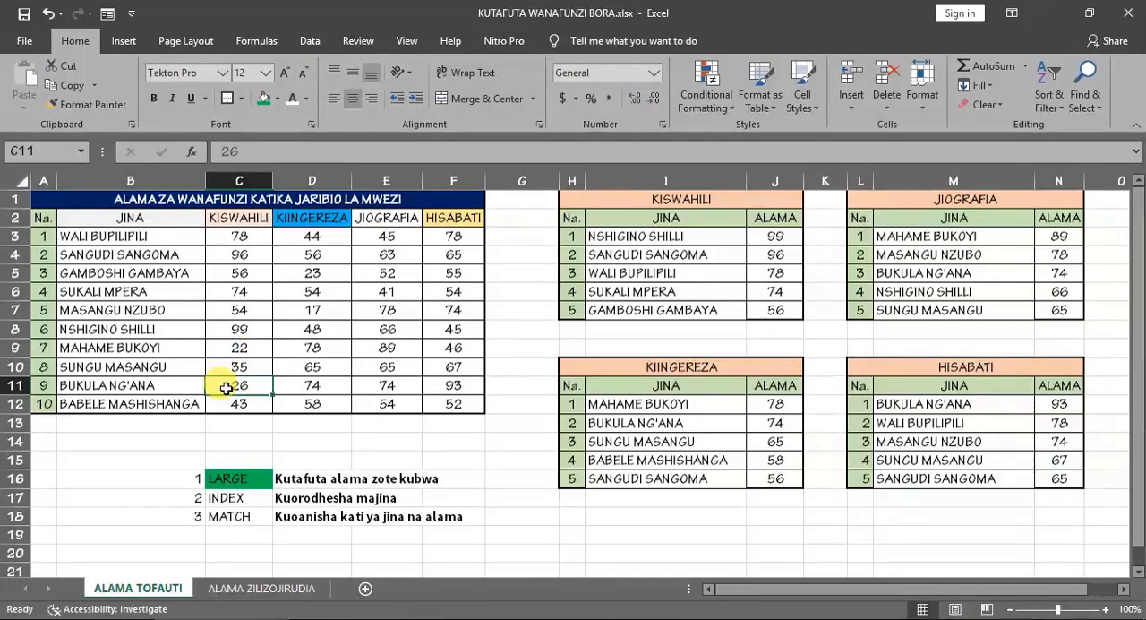
type("7")
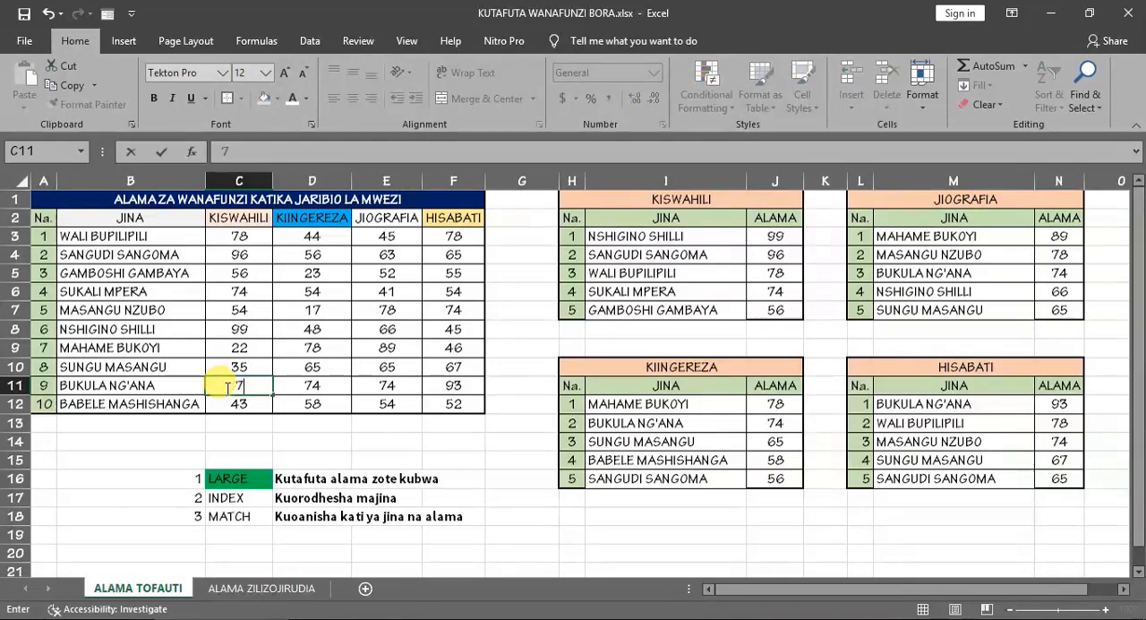
key("Return")
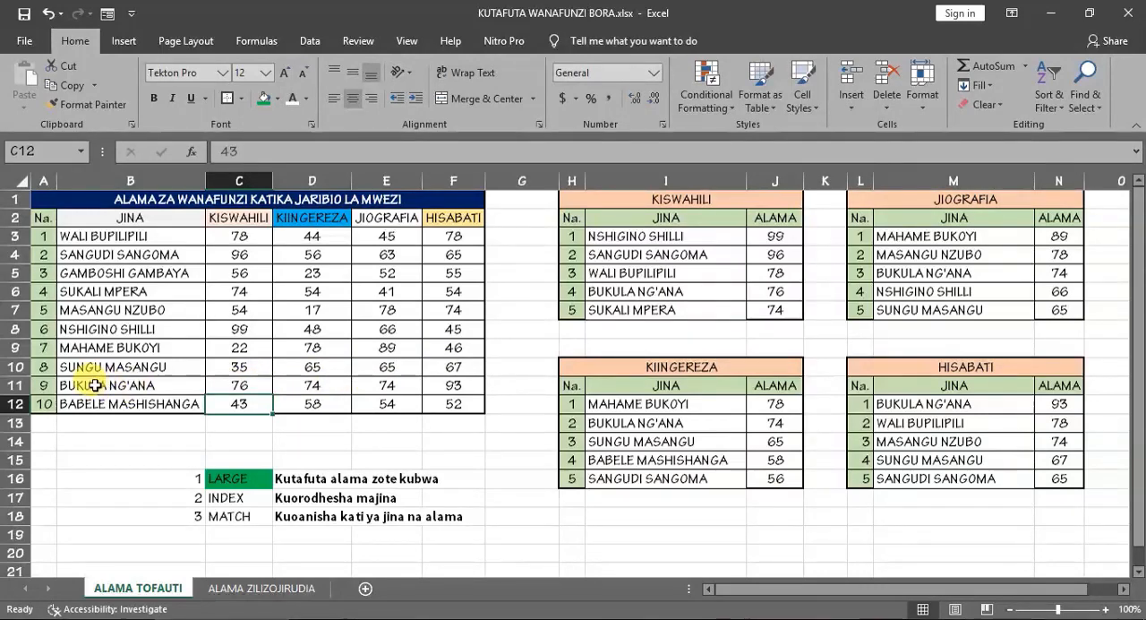
left_click(243, 382)
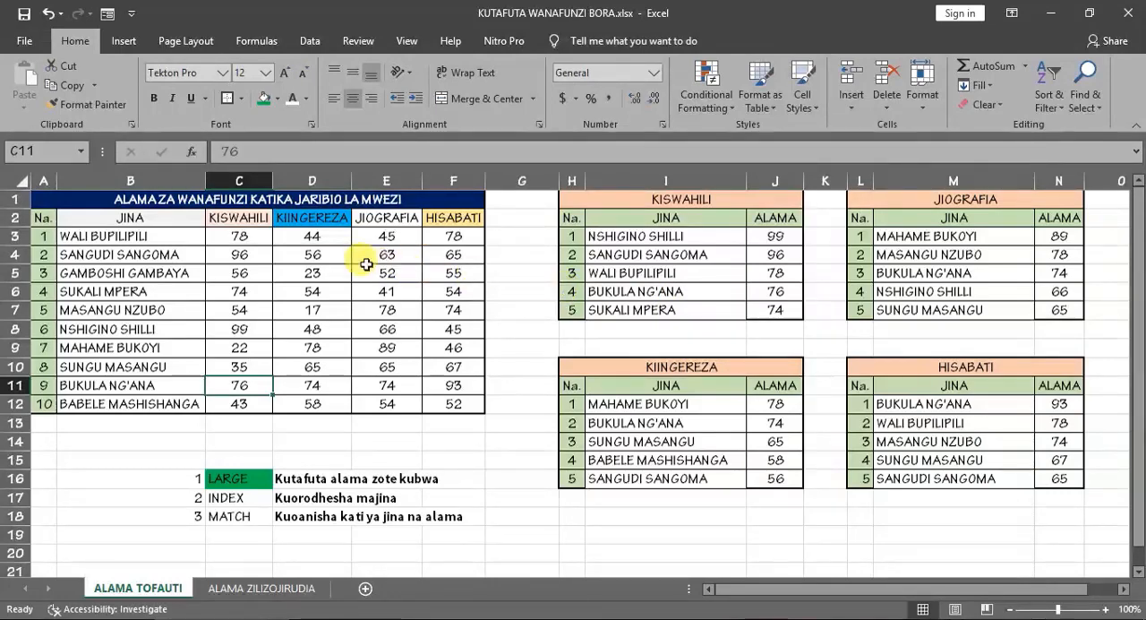
- Set the KISWAHILI mark of student number 4 in C6 to 94 and check the KISWAHILI top five
left_click(245, 288)
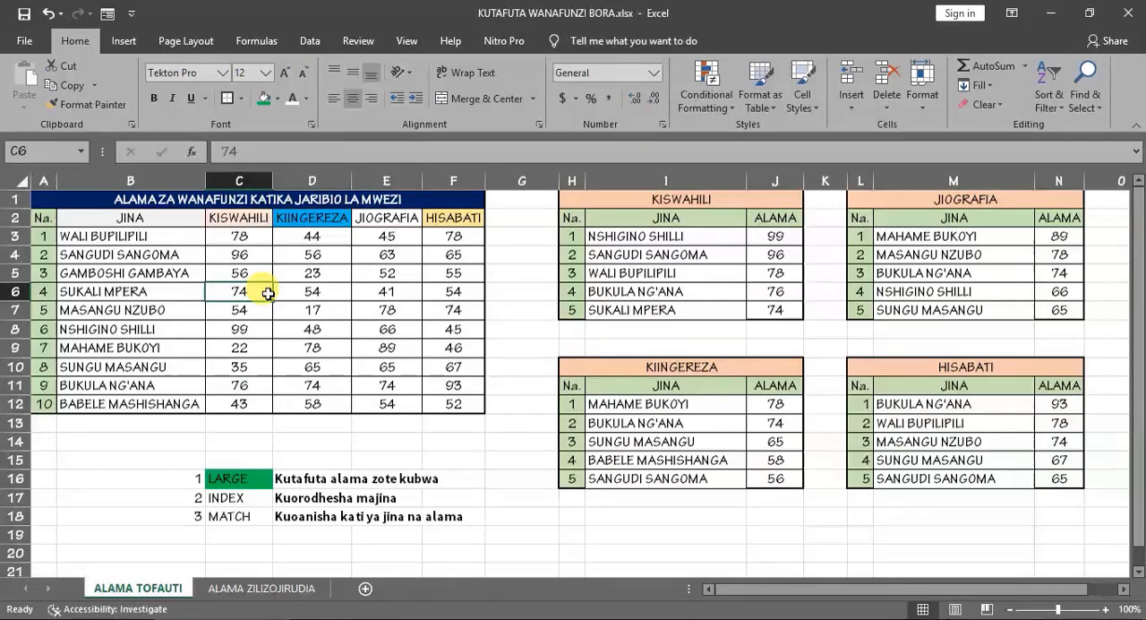
type("94")
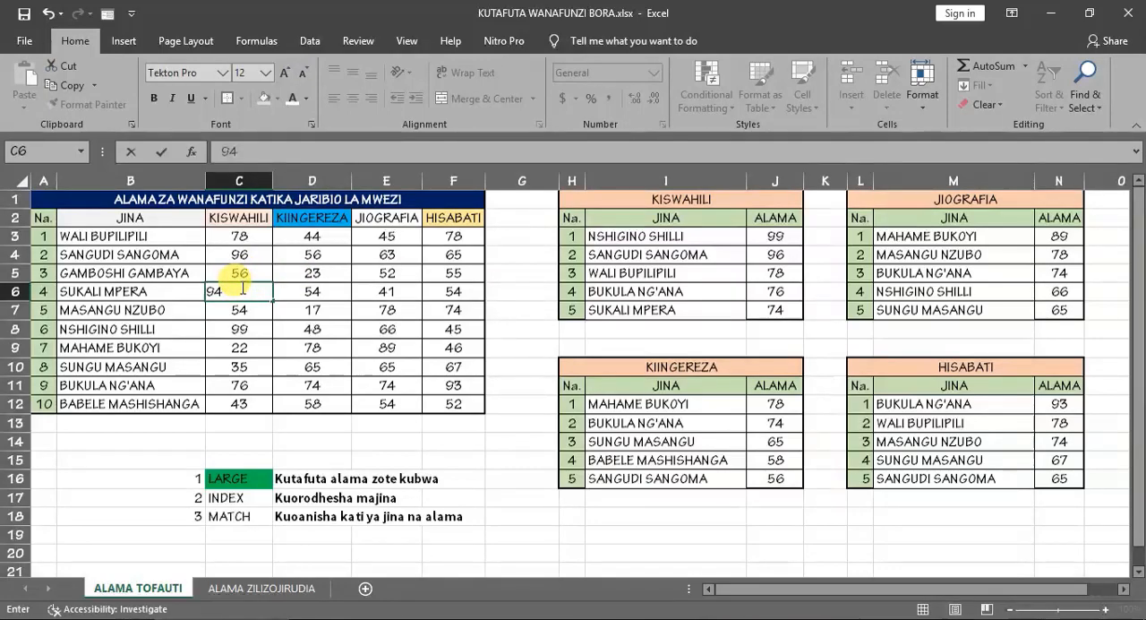
key("Return")
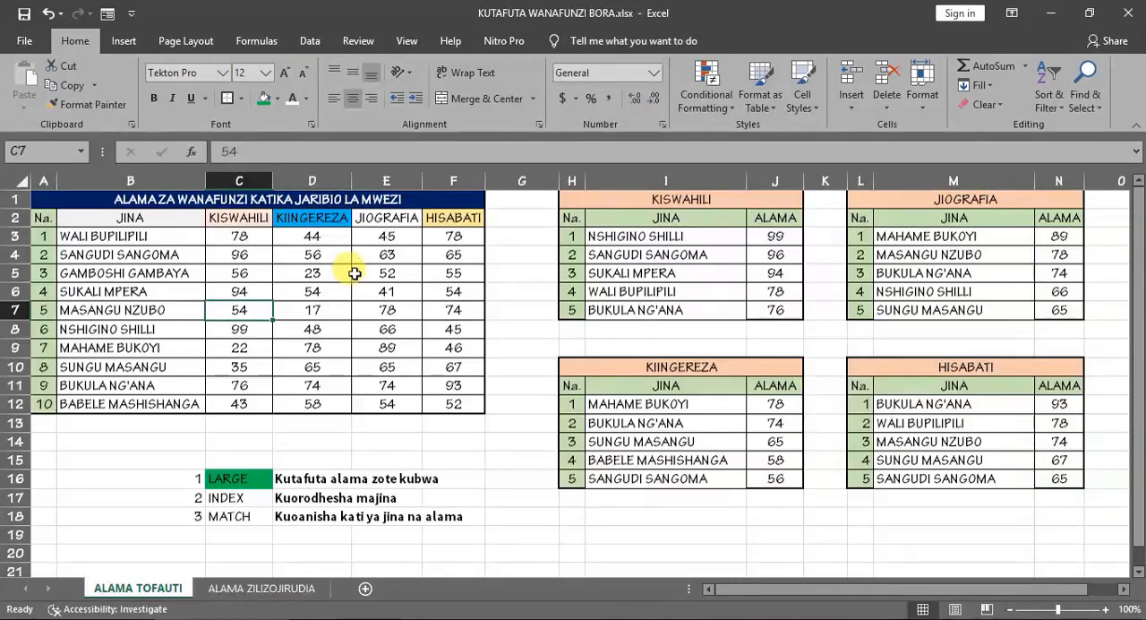
- Examine the KISWAHILI marks in C3:C8 one by one to compare whether any students share the same mark
left_click(243, 237)
left_click(244, 255)
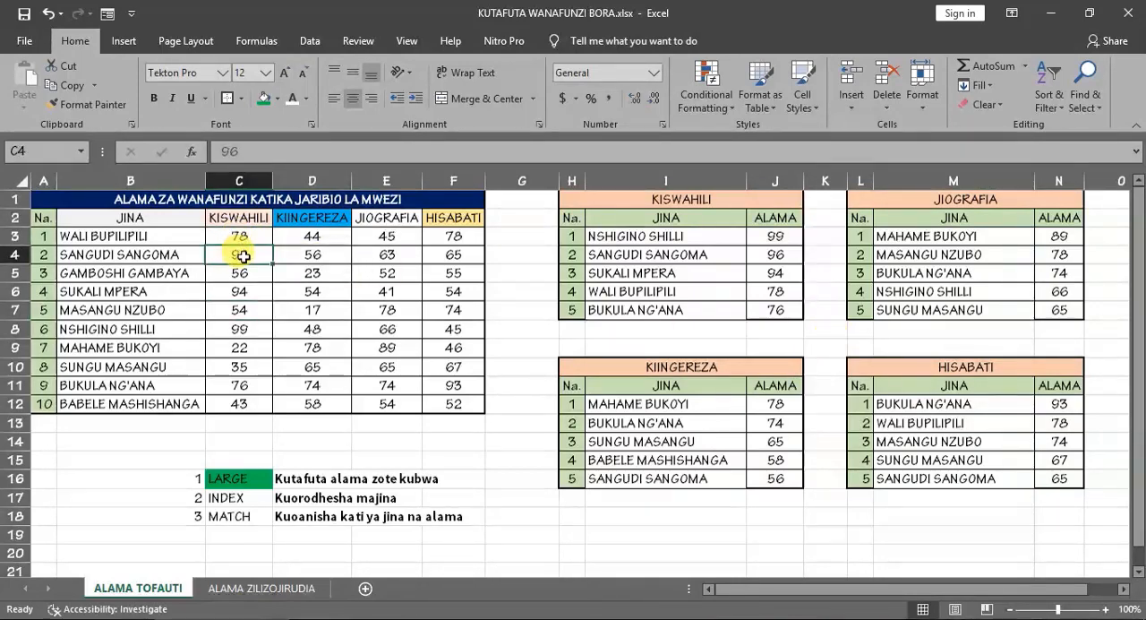
left_click(243, 273)
left_click(243, 291)
left_click(242, 310)
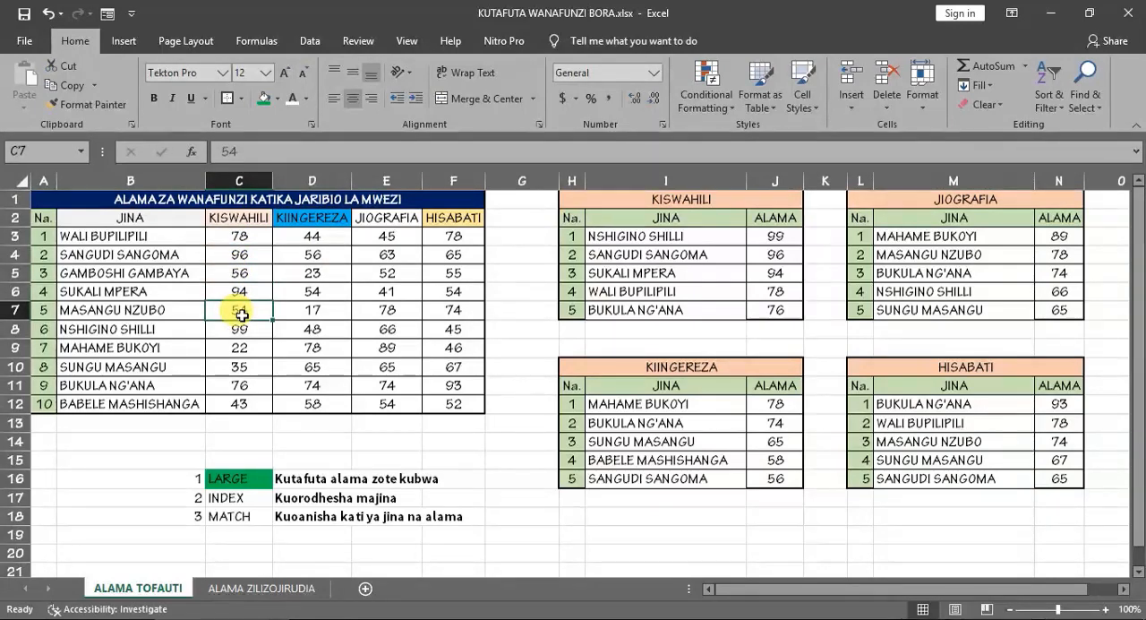
left_click(241, 329)
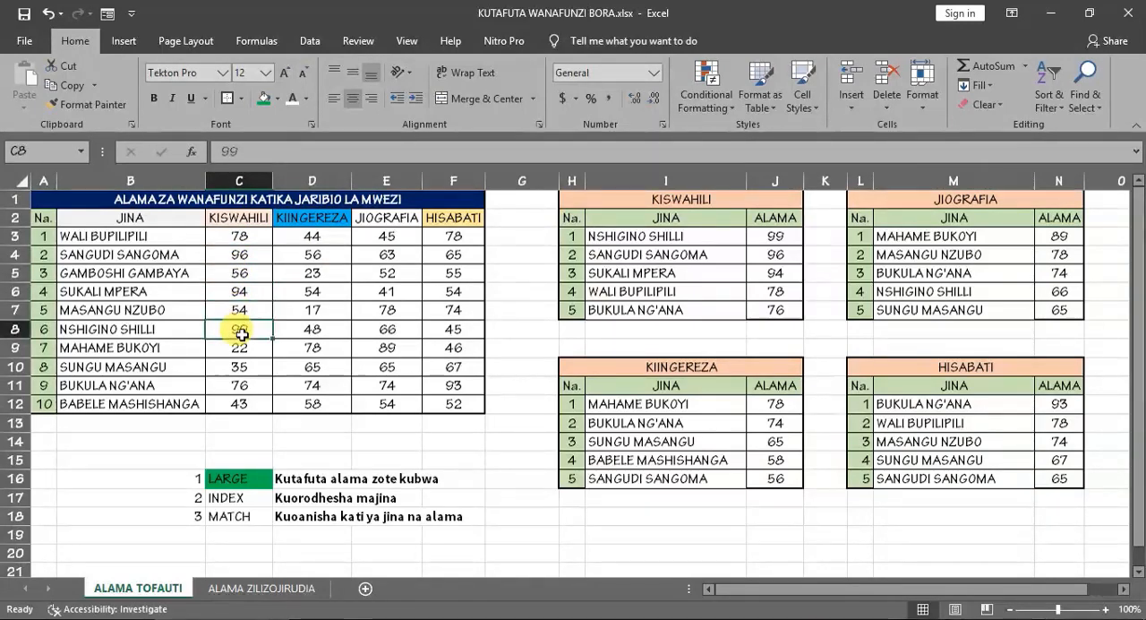
- Try a duplicate KISWAHILI mark of 96 for student number 3 in C5, check the KISWAHILI top five, and undo the change
left_click(242, 276)
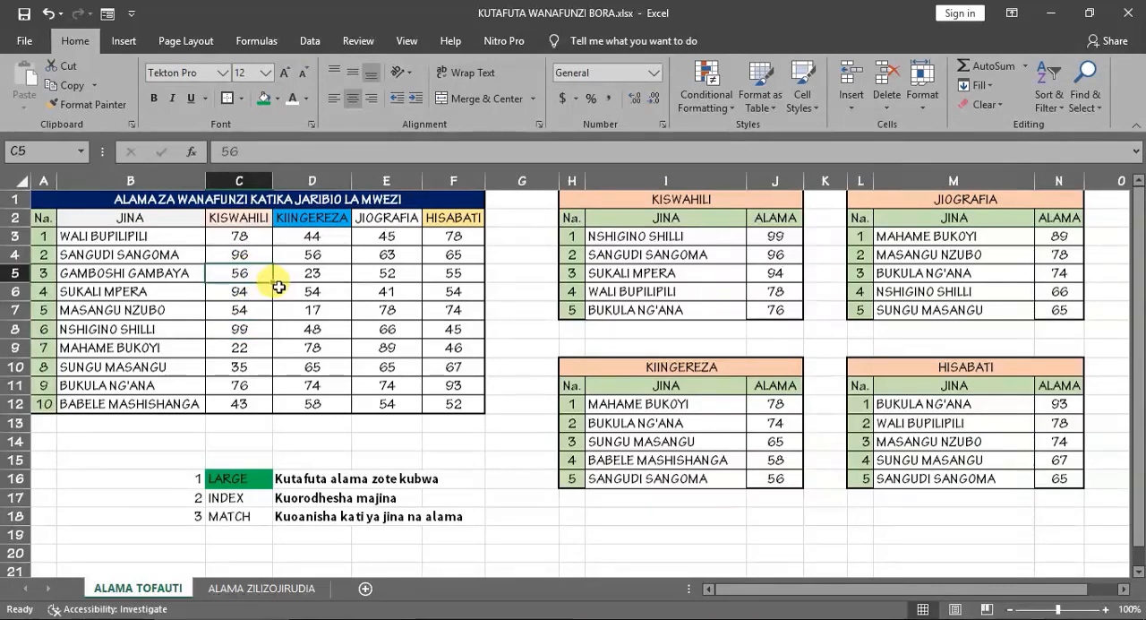
type("96")
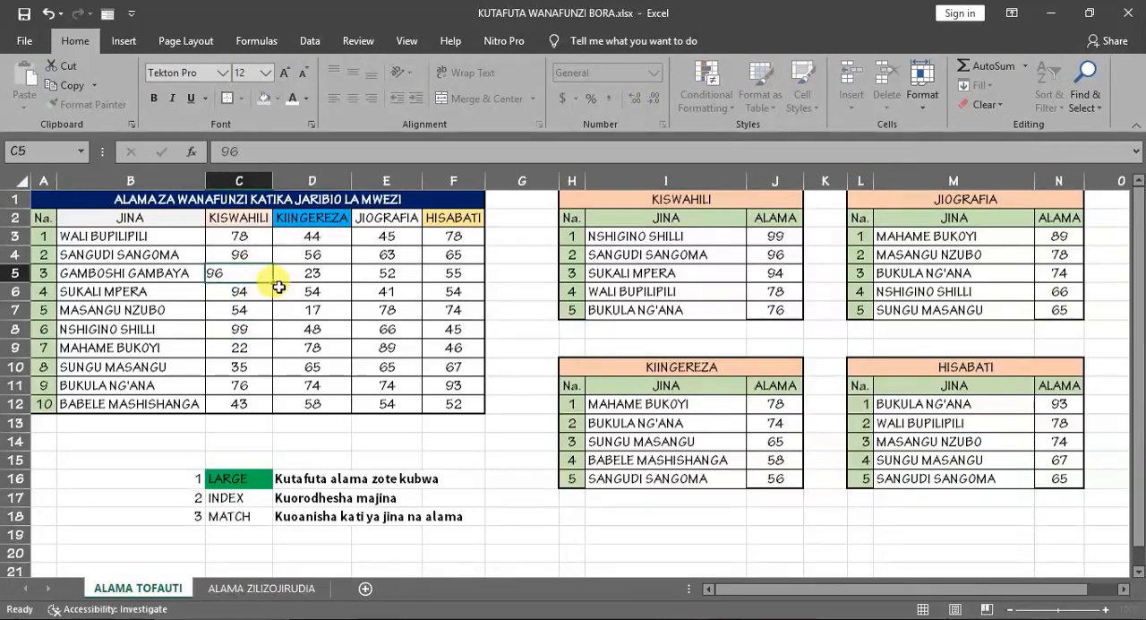
key("Return")
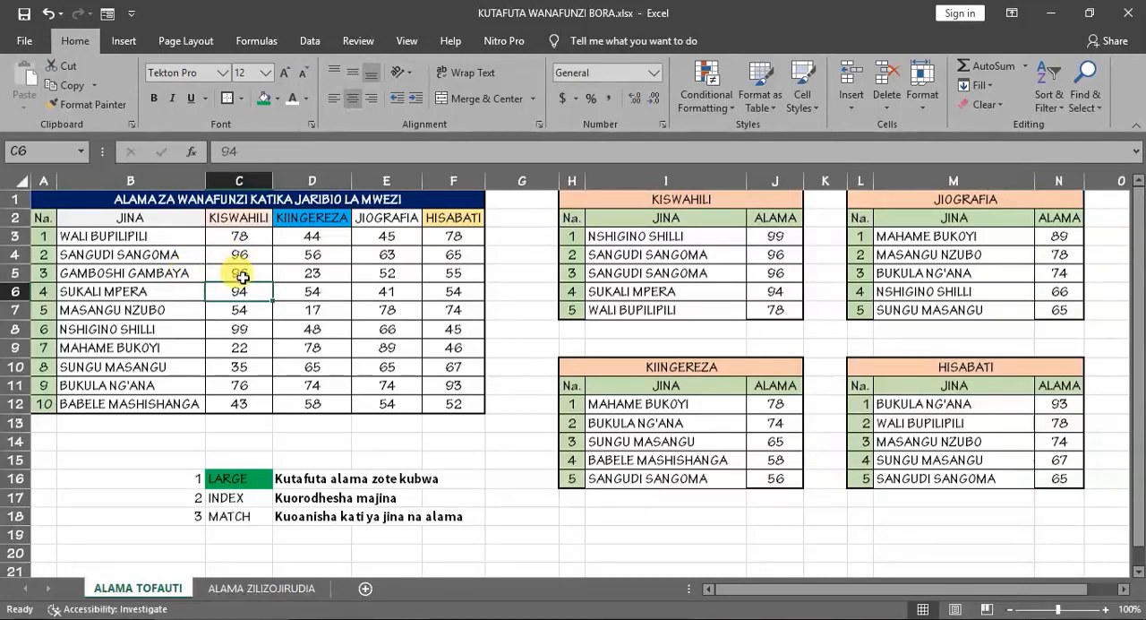
key("ctrl+z")
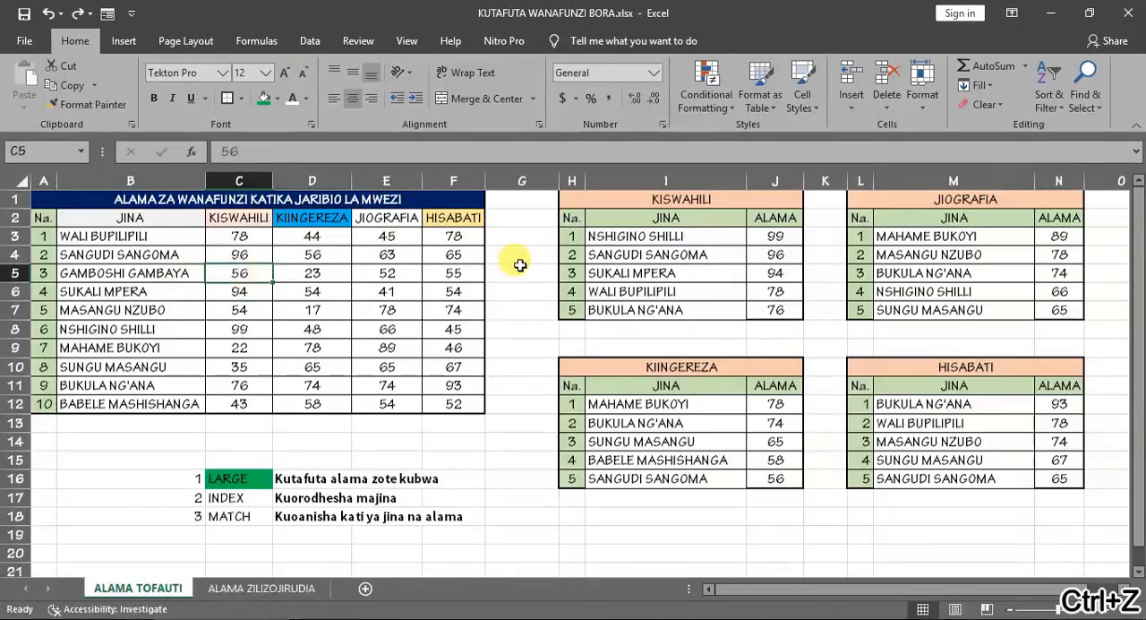